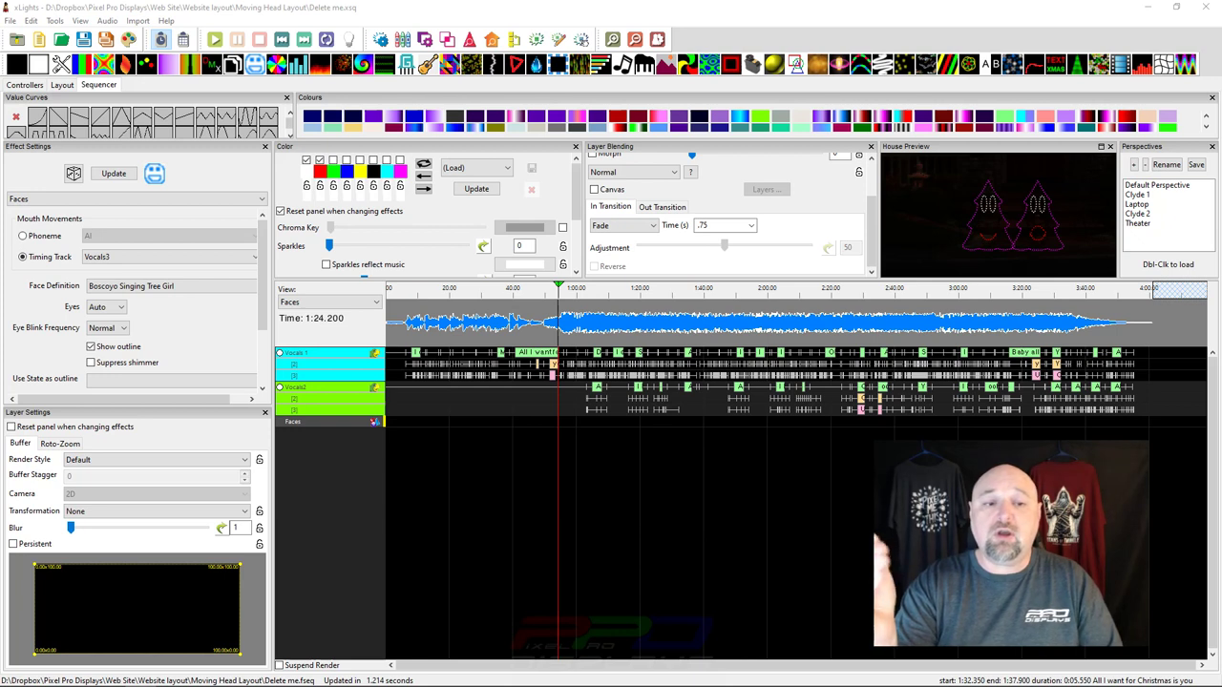
Check the Faces group and its singing tree models in the display layout, and return to the sequence
click(558, 389)
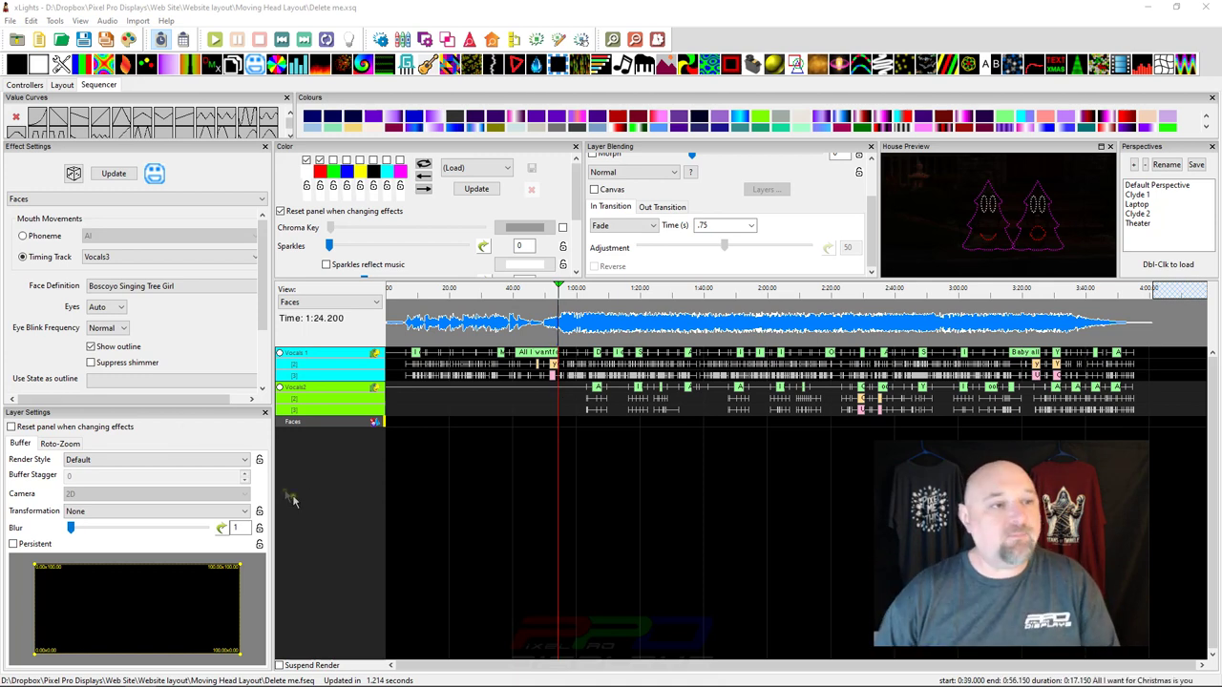
click(61, 85)
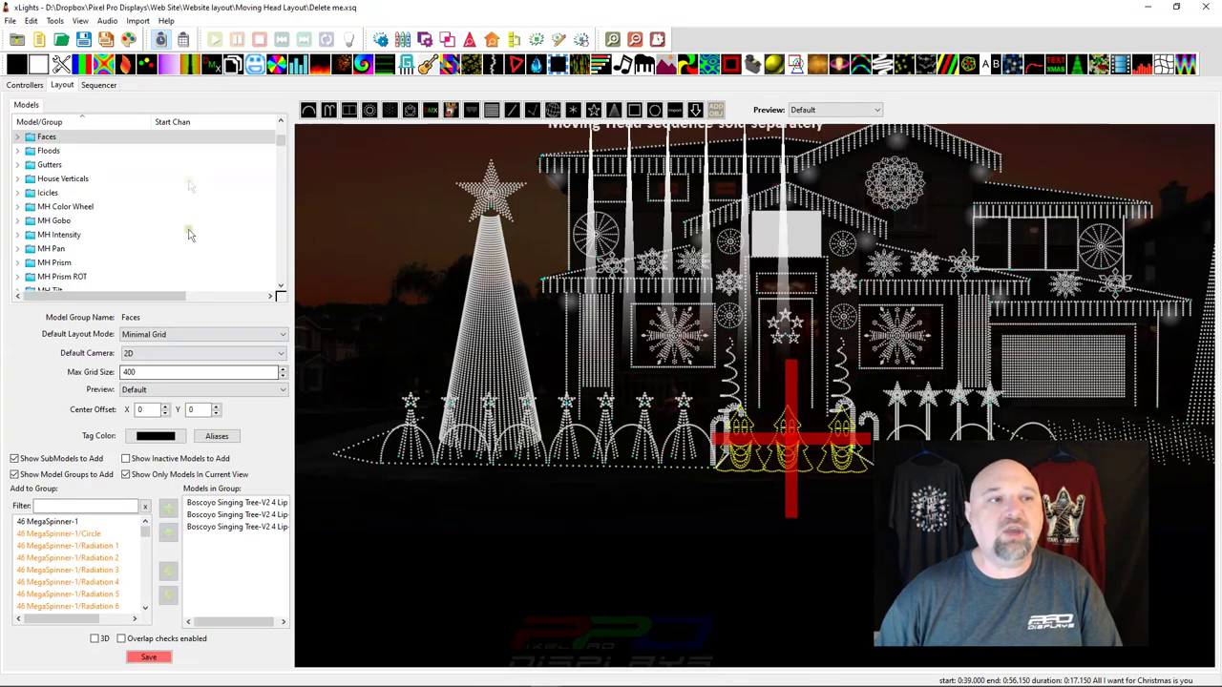
click(100, 85)
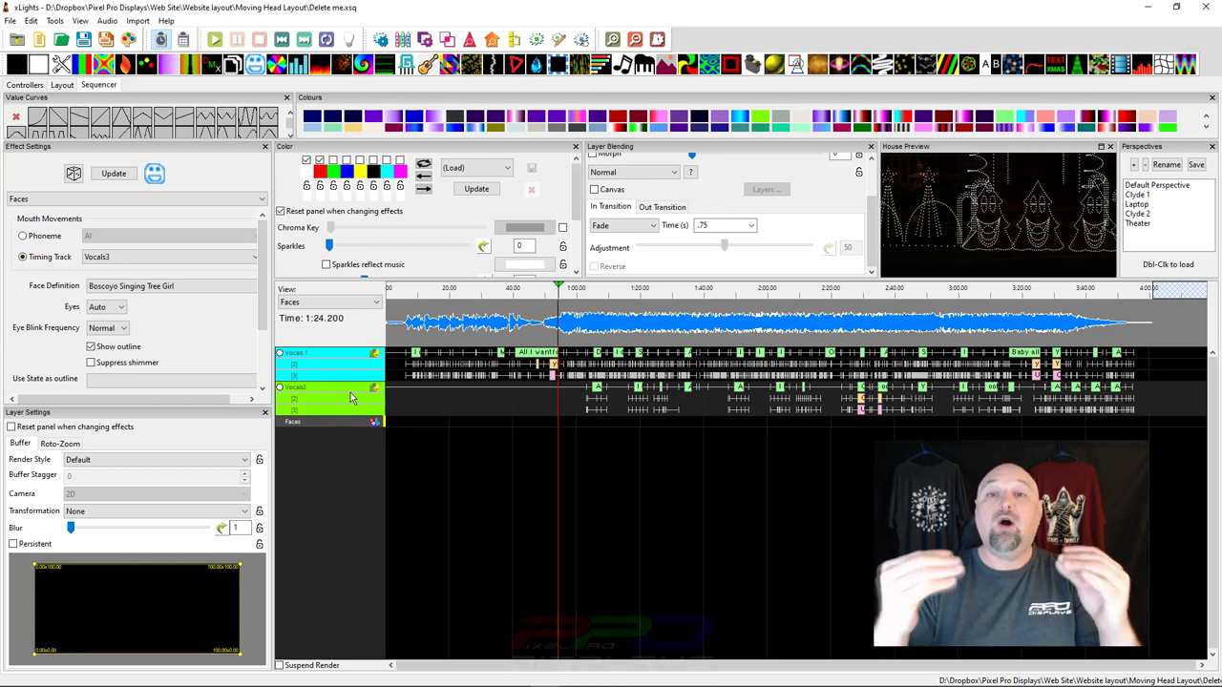
Add an empty timing track named Vocal3 to the sequence
click(404, 332)
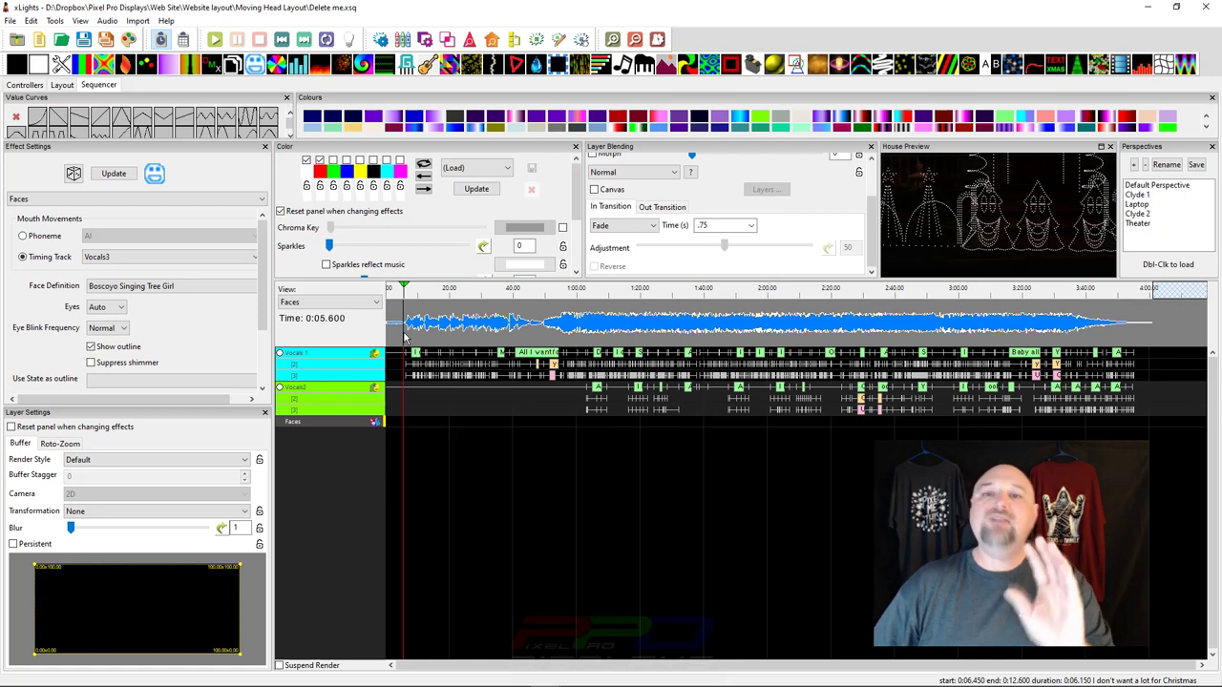
scroll(405, 334, up, 5)
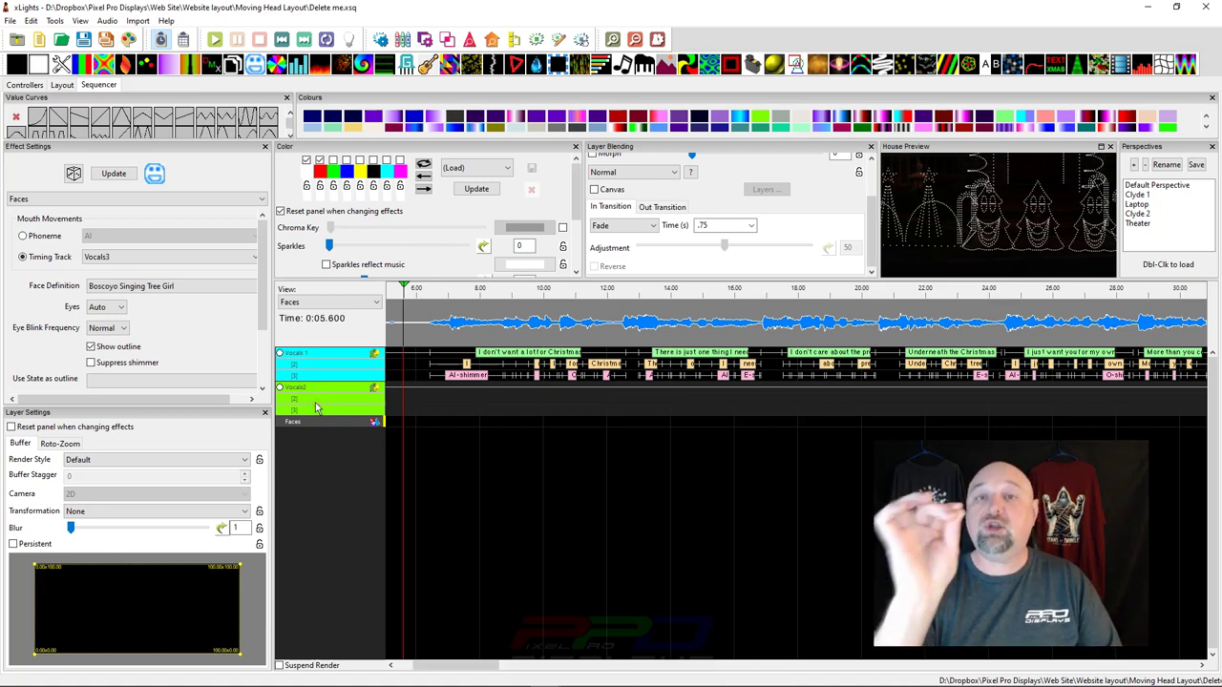
right_click(316, 402)
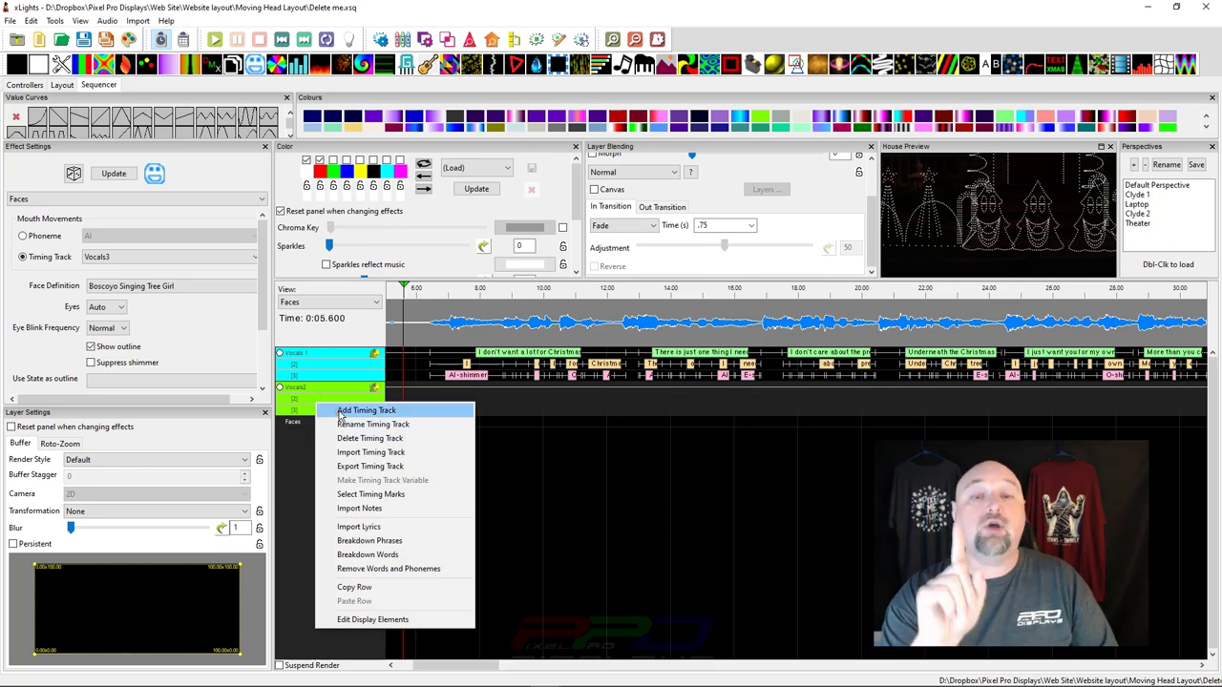
click(340, 411)
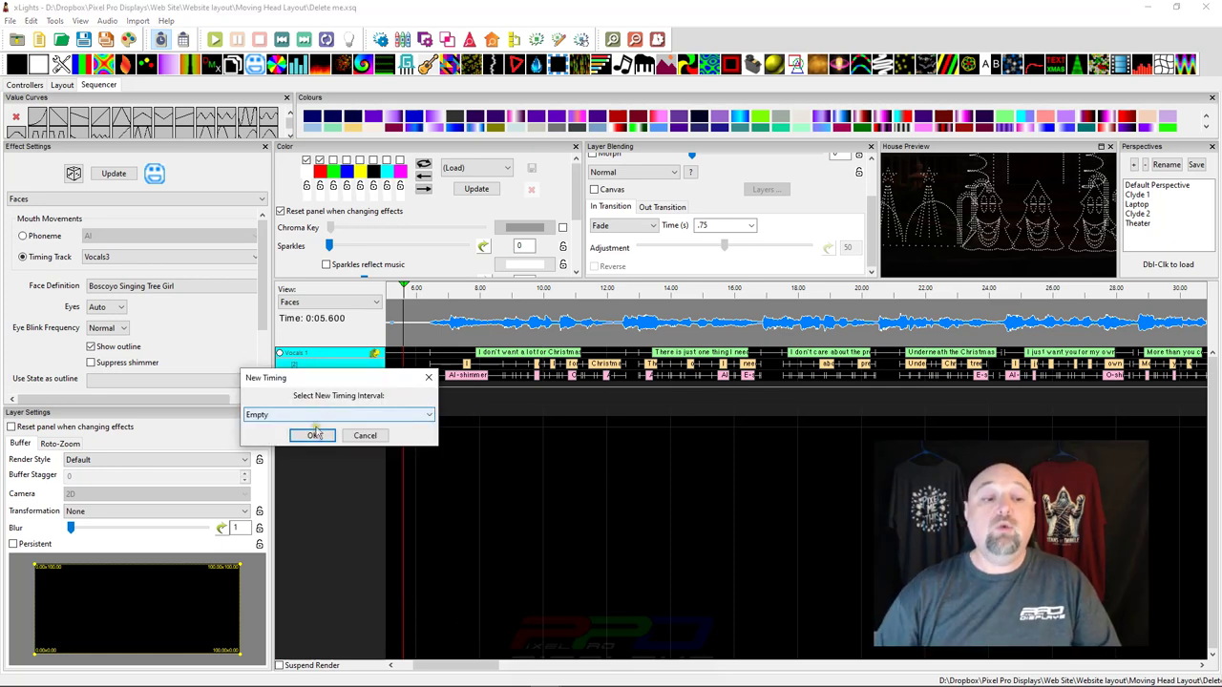
click(302, 437)
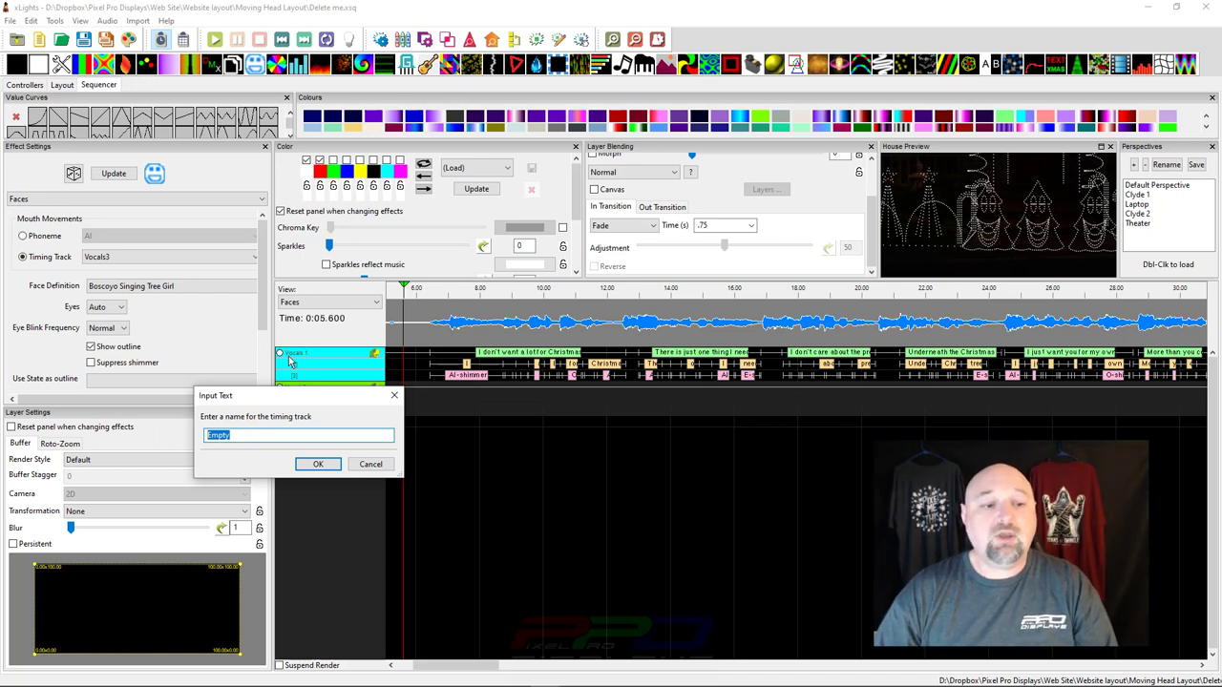
text(Vo)
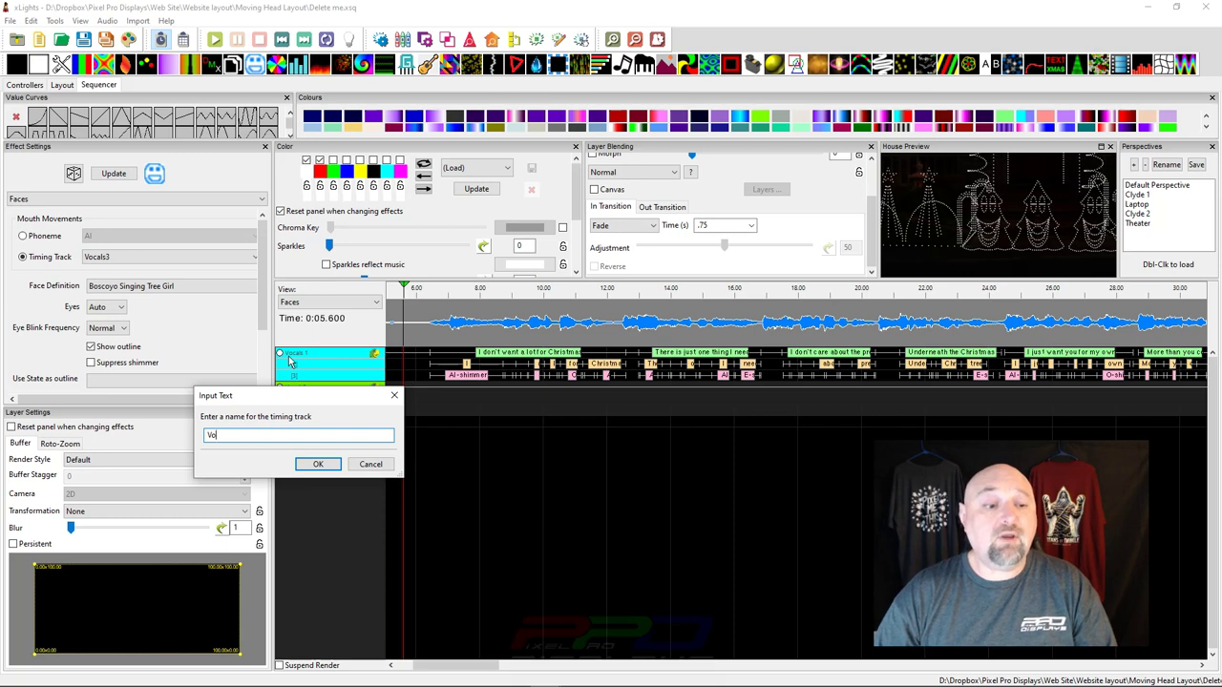
text(cals3)
key(Return)
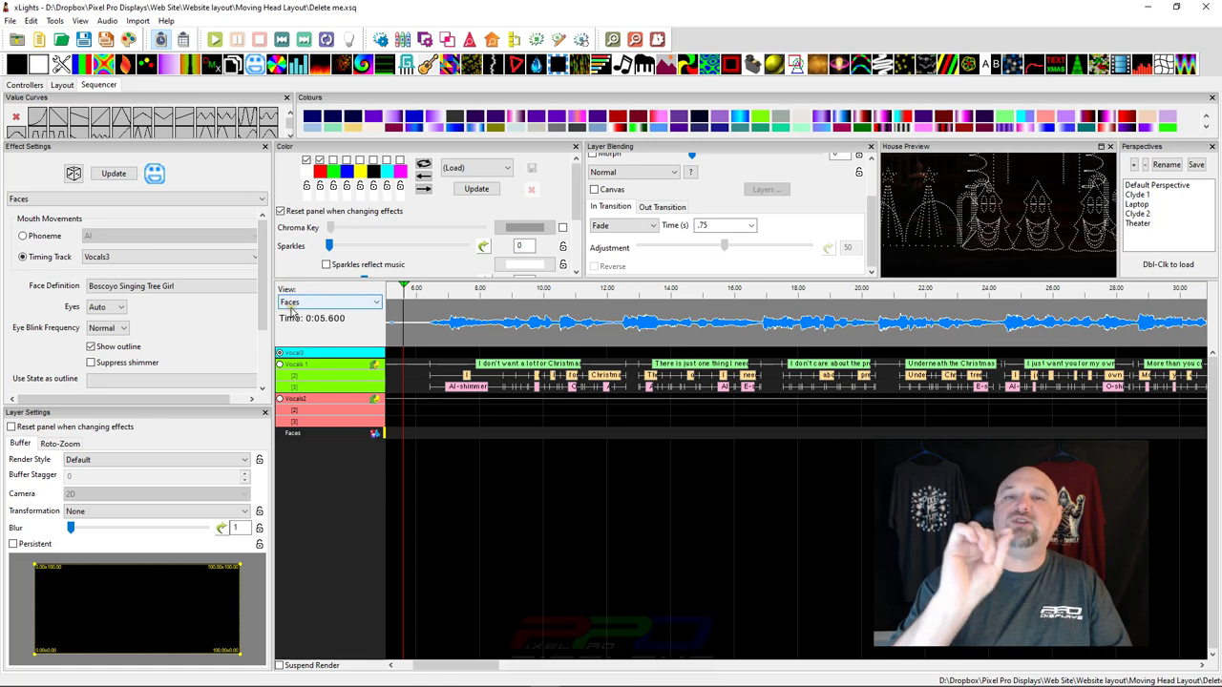
Move the Vocal3 timing track directly below Vocals2 in the Master View, and switch the sequencer back to the Faces view
click(513, 39)
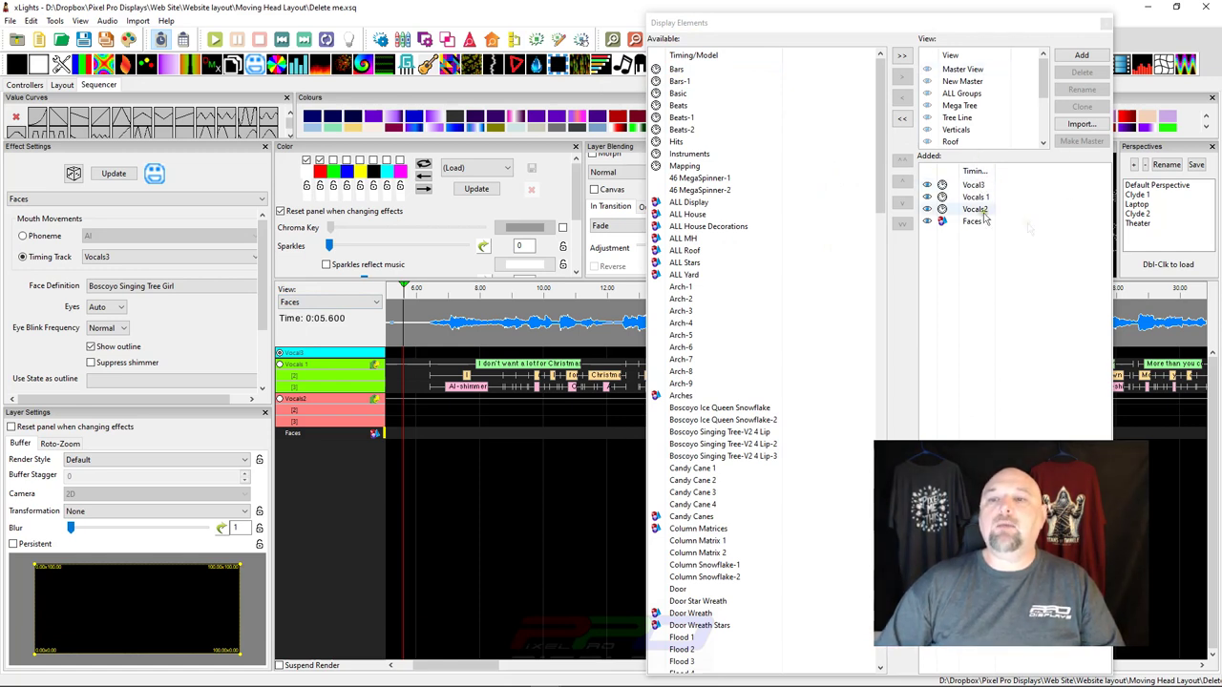
scroll(967, 145, down, 5)
mouse_move(936, 141)
mouse_down()
mouse_move(950, 186)
mouse_move(943, 221)
mouse_move(969, 220)
mouse_move(974, 173)
mouse_move(973, 225)
mouse_move(966, 181)
mouse_up()
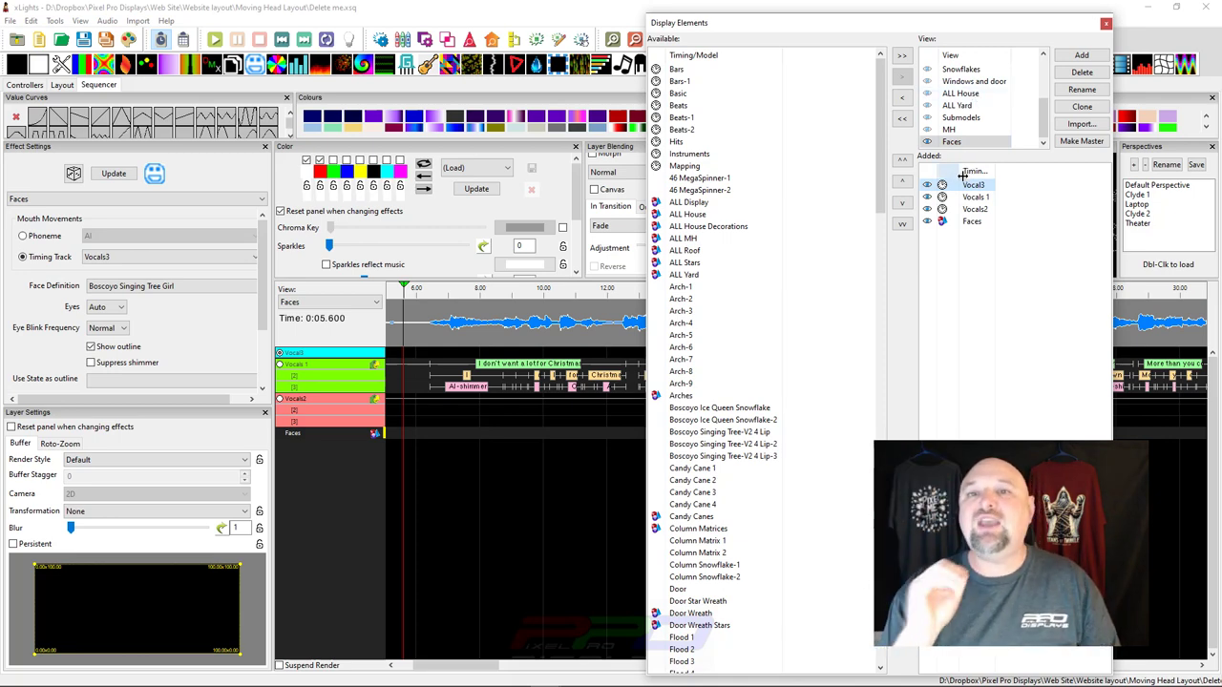
scroll(964, 110, up, 3)
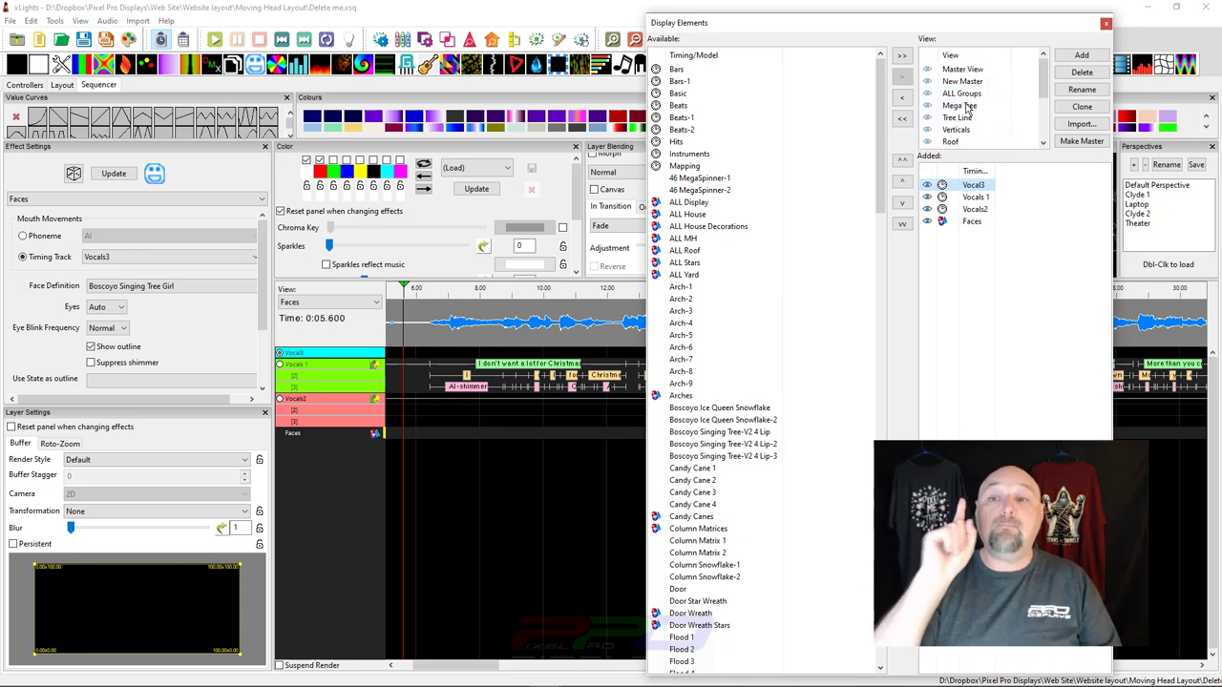
click(962, 69)
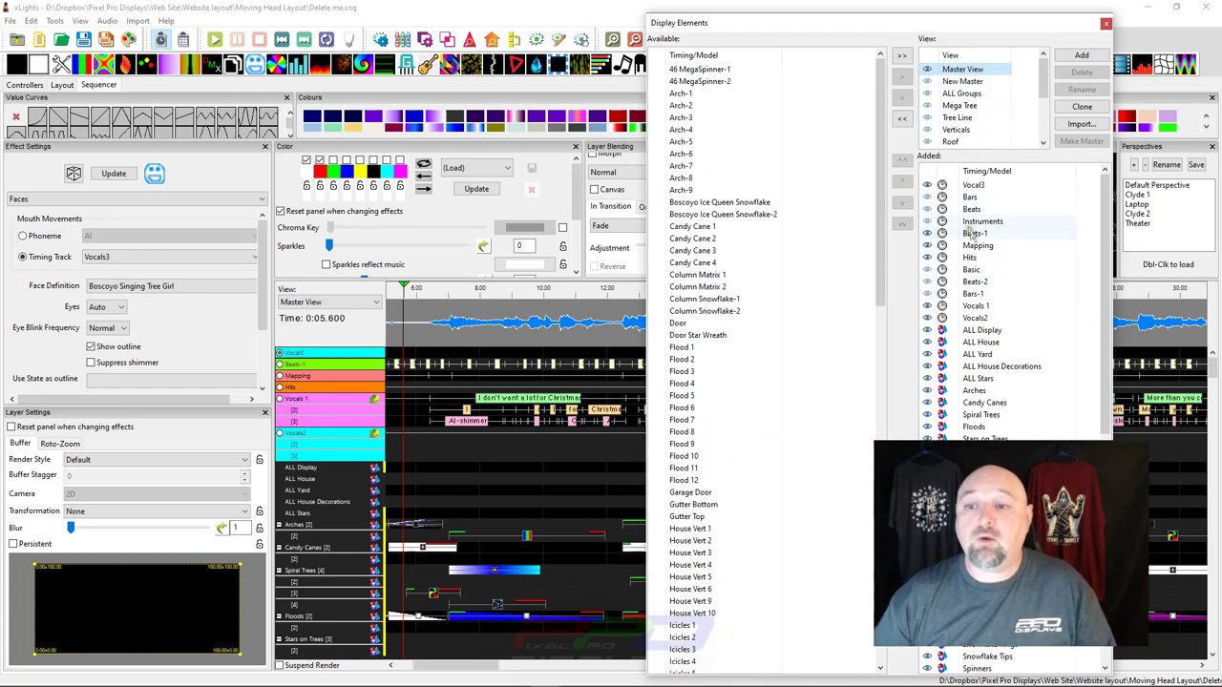
click(973, 186)
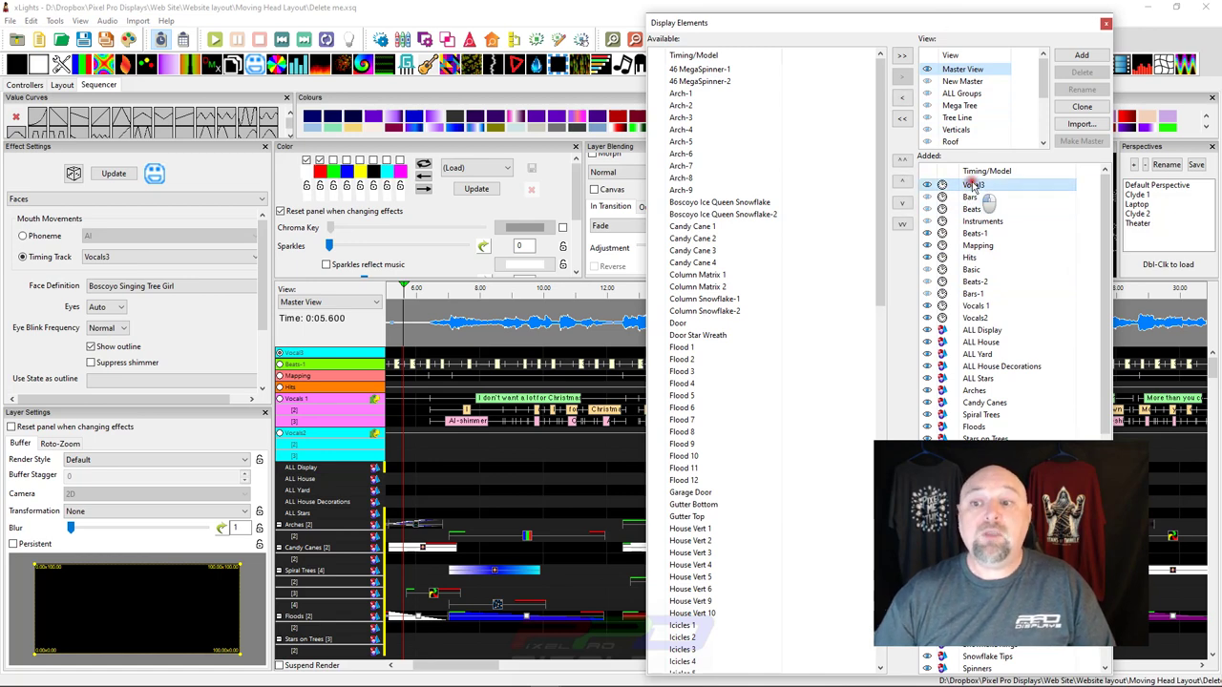
drag(973, 185, 971, 305)
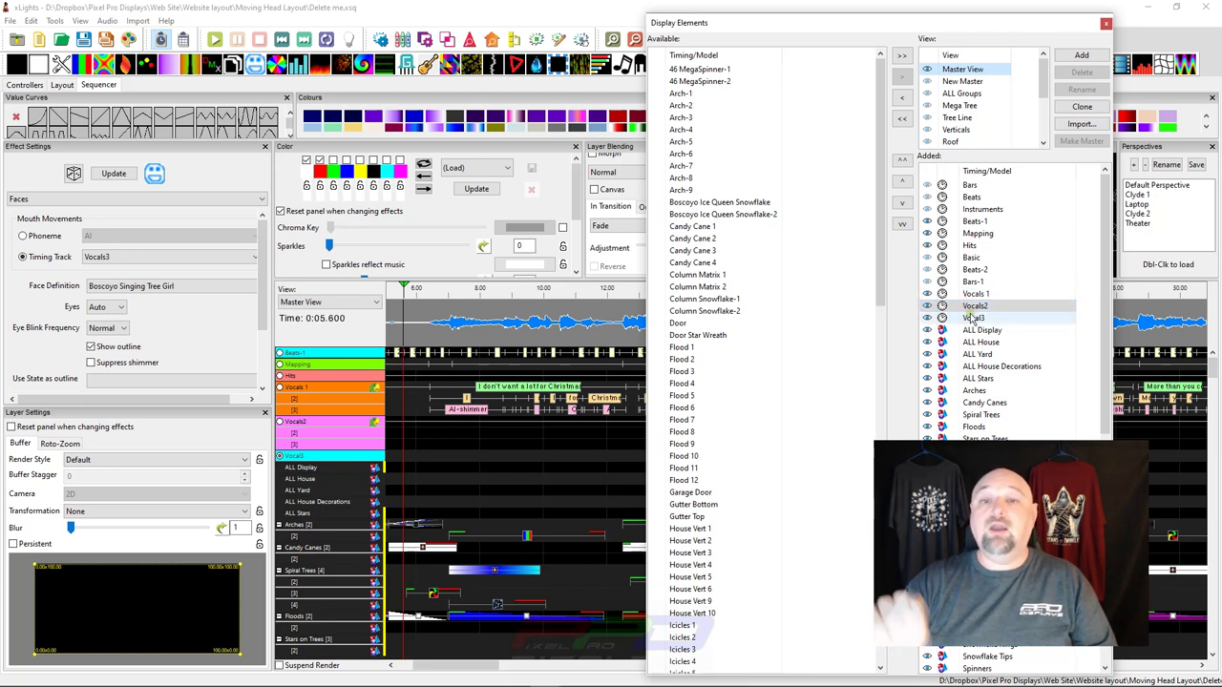
click(1104, 30)
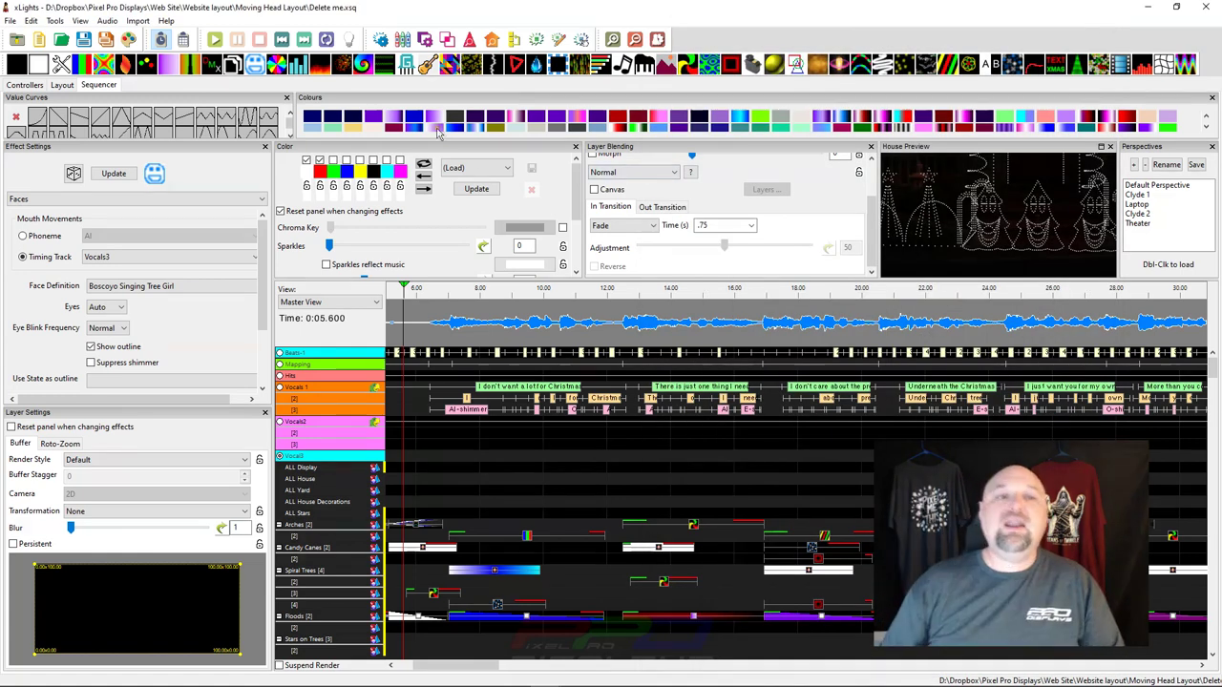
click(310, 301)
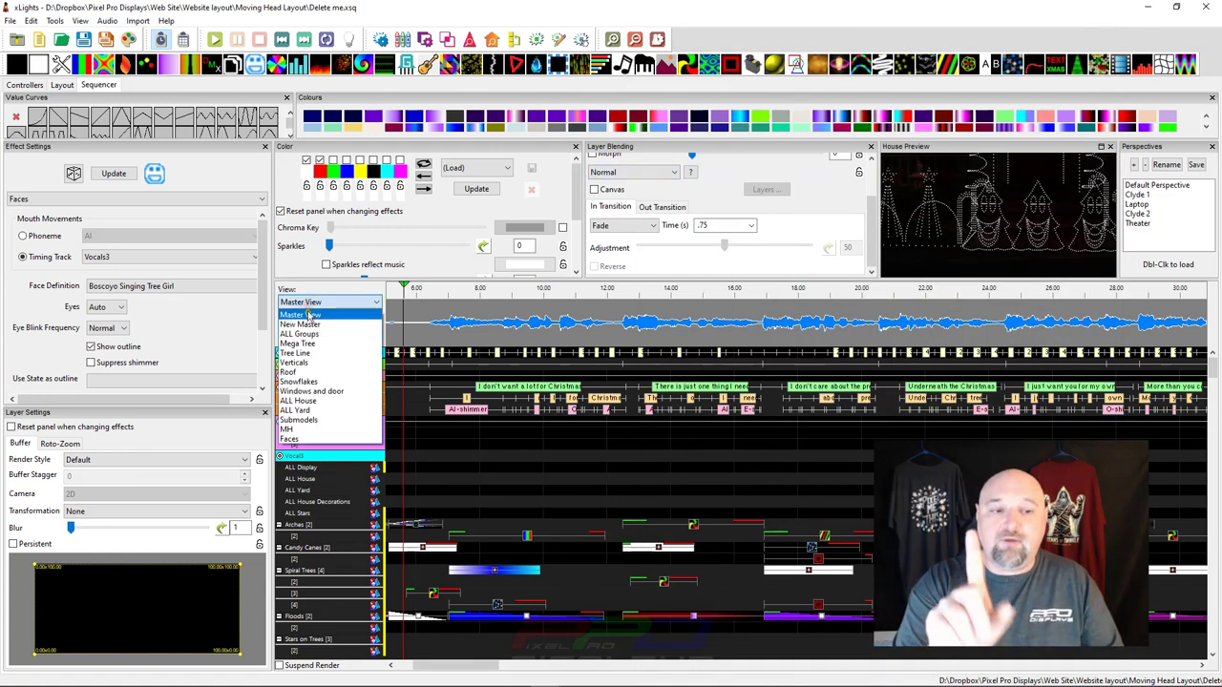
click(290, 439)
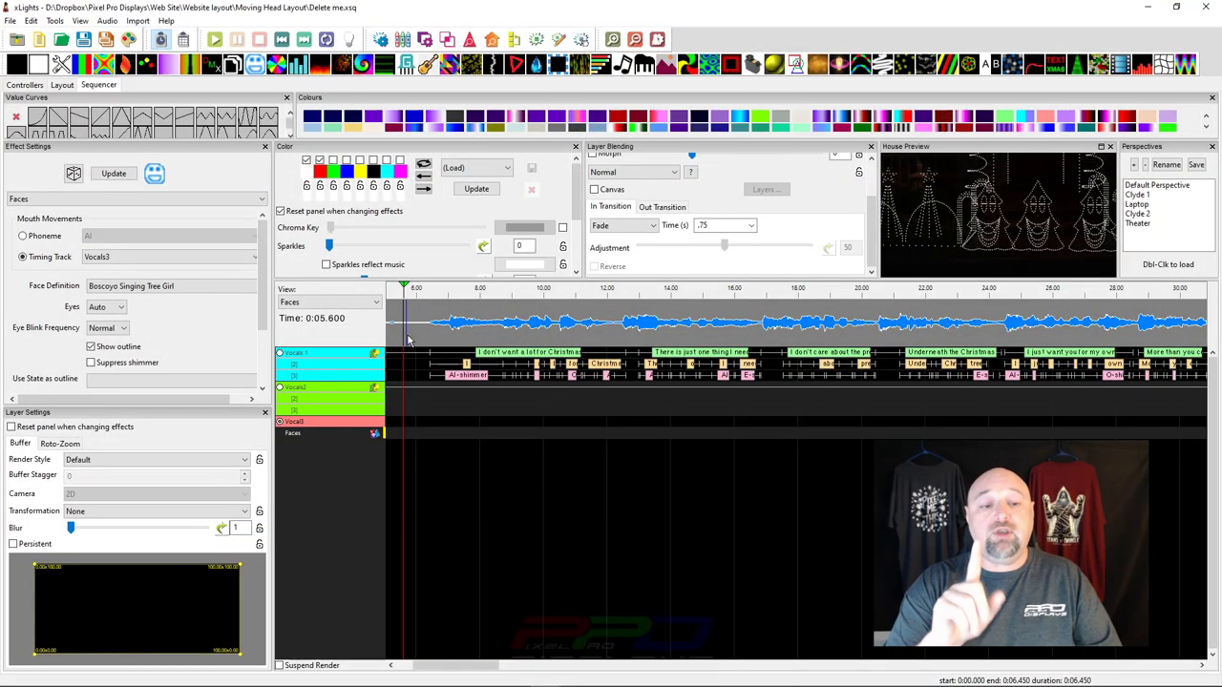
Add timing marks to the Vocal3 track at about 5.7, 6.85 and 8 seconds
click(408, 339)
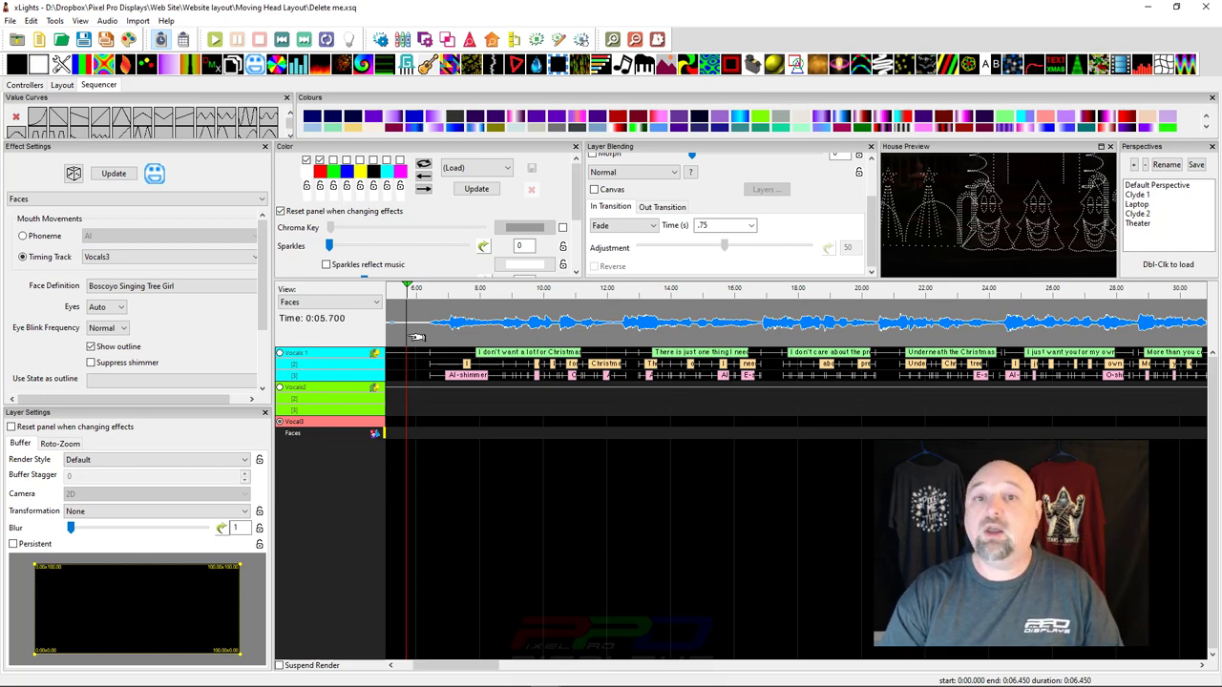
click(443, 329)
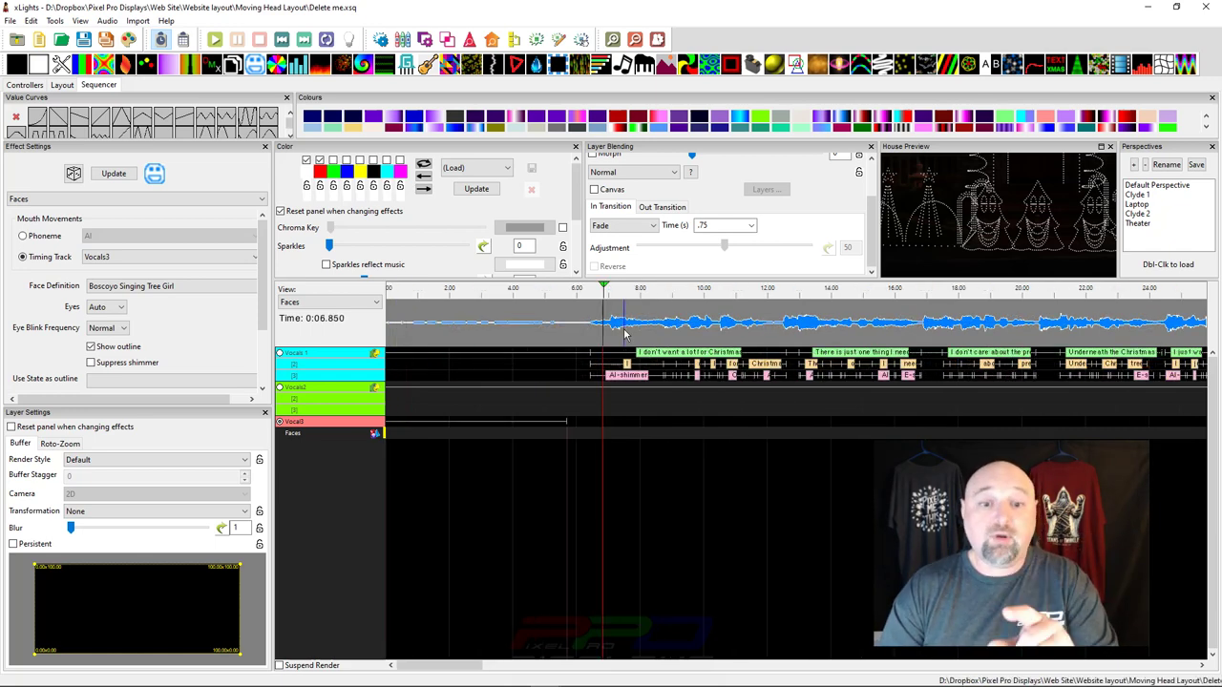
click(639, 330)
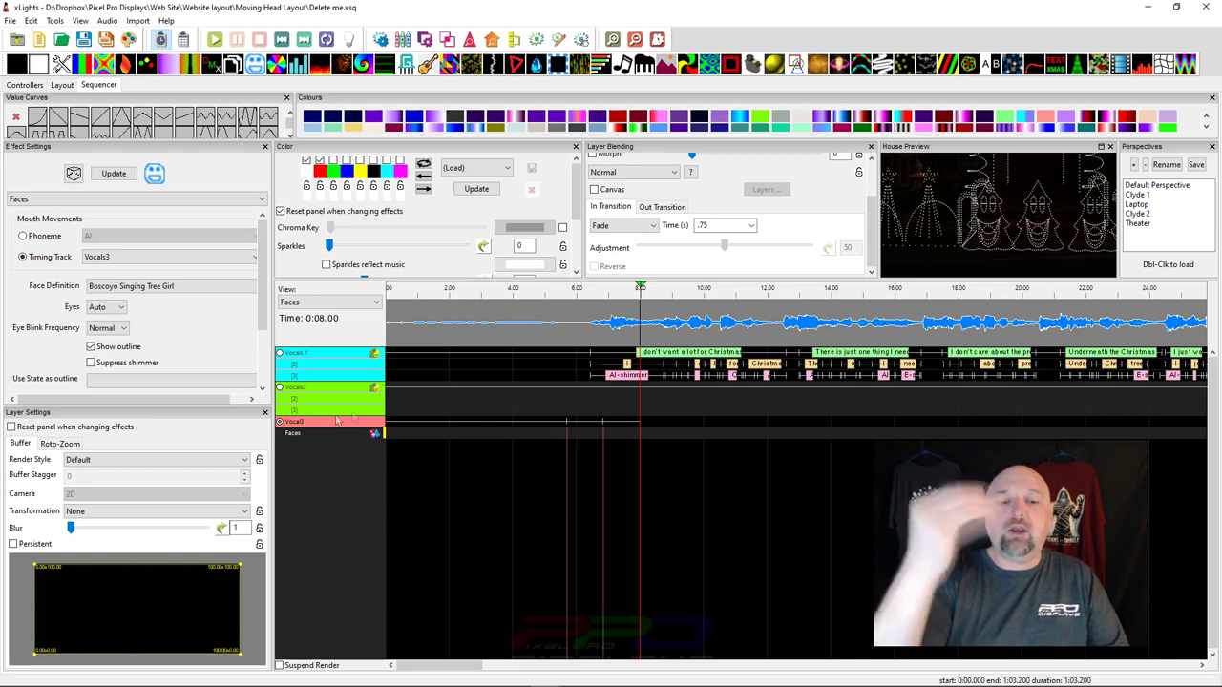
click(584, 424)
click(540, 437)
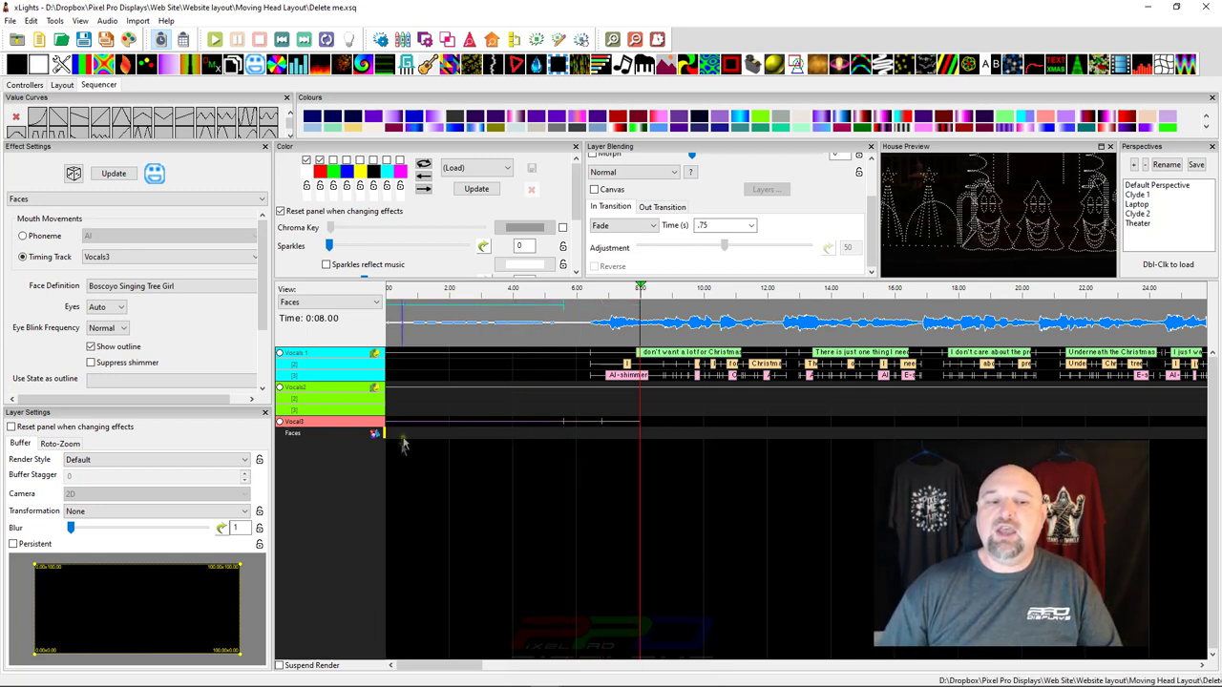
Expand the Faces group and examine the faces effect on the first Boscoyo Singing Tree
double_click(333, 435)
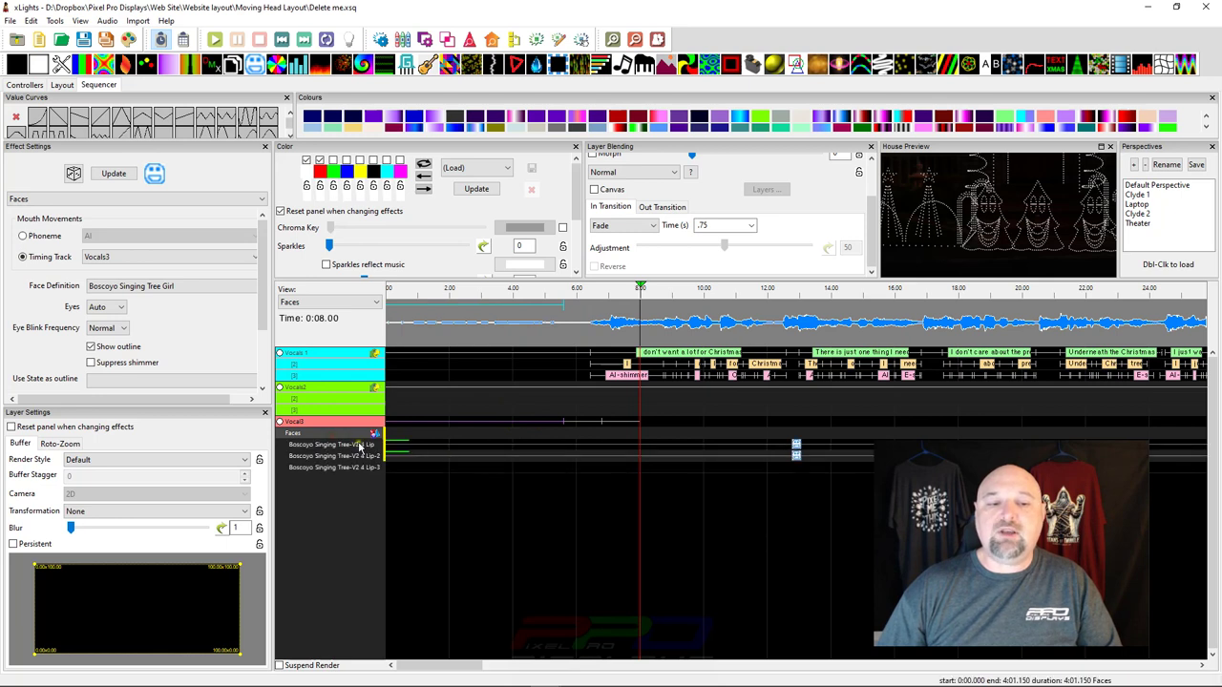
click(796, 448)
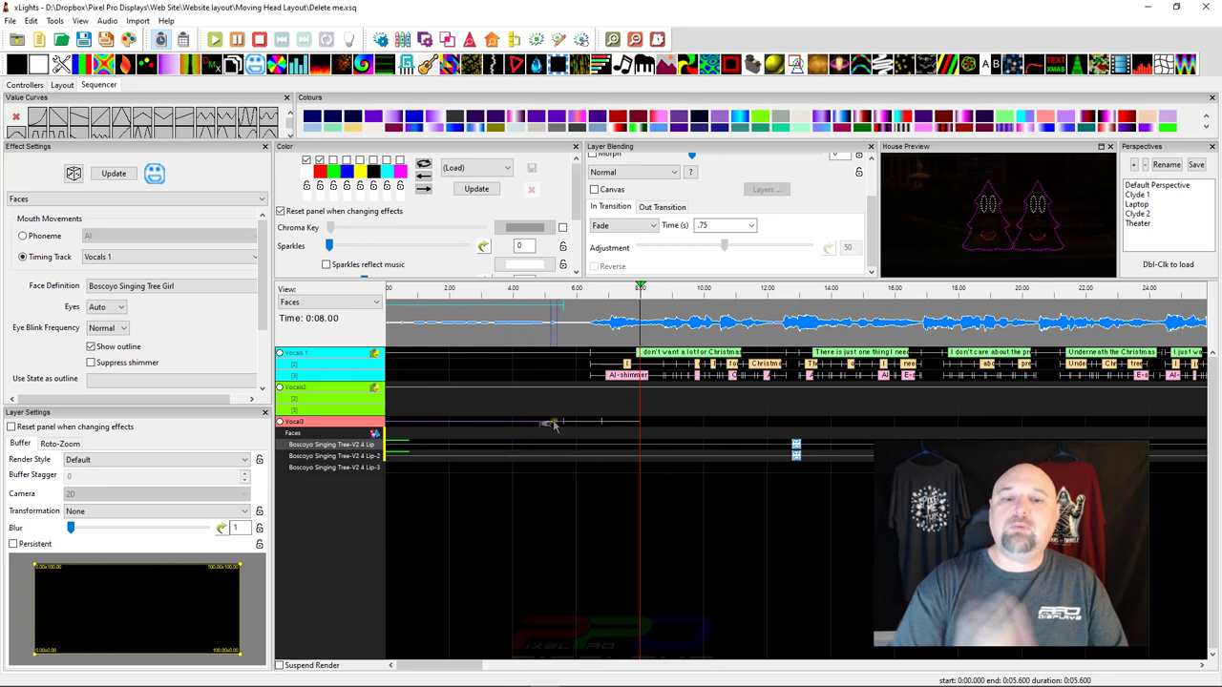
mouse_move(401, 446)
mouse_down()
mouse_move(647, 438)
mouse_move(445, 437)
mouse_move(639, 460)
mouse_move(376, 449)
mouse_move(387, 445)
mouse_up()
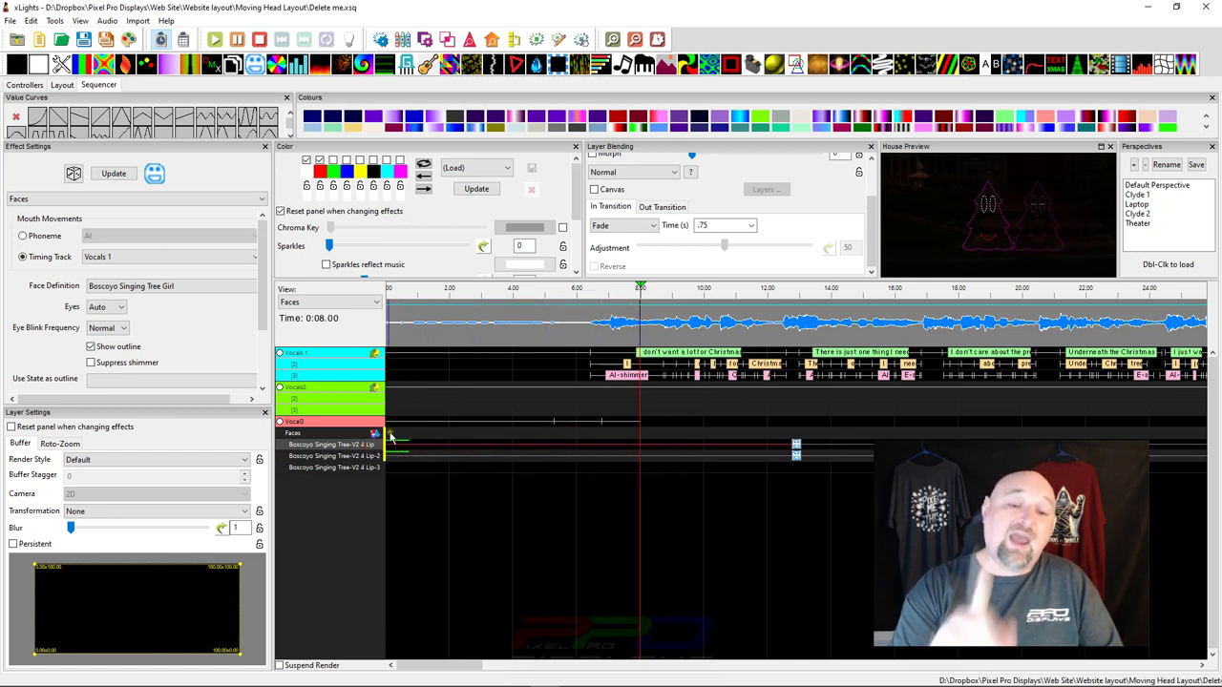
Label the first timing section of the Vocal3 track "All"
click(445, 422)
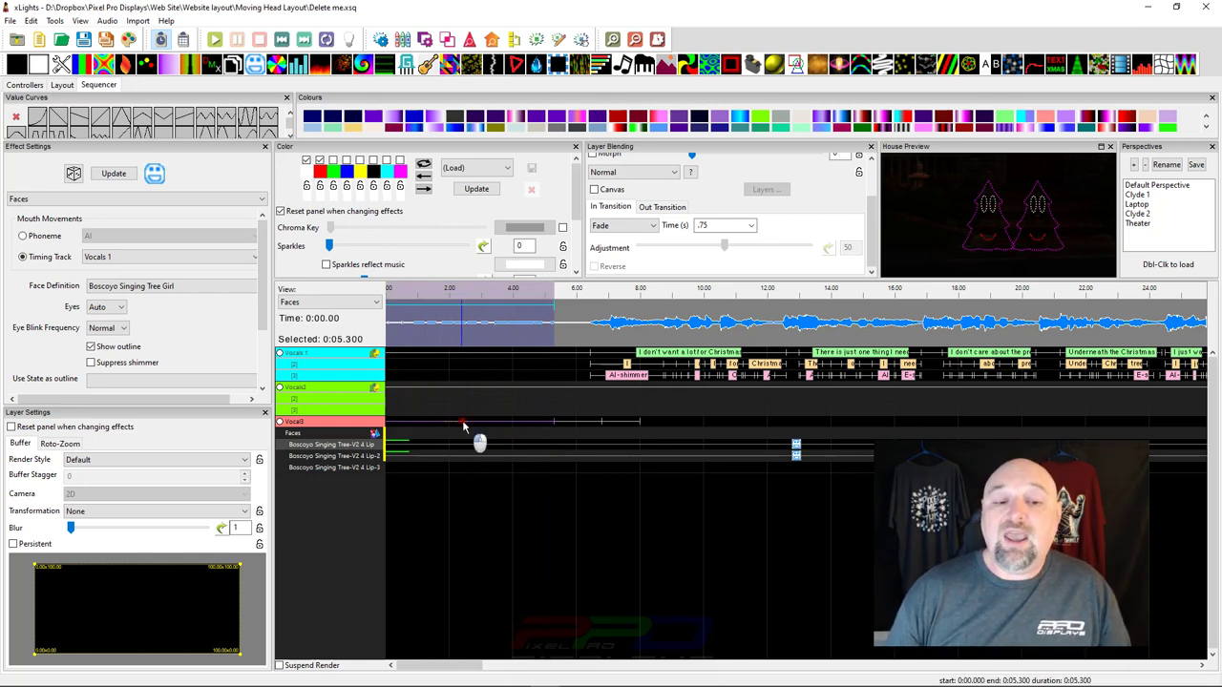
double_click(462, 422)
drag(402, 388, 423, 348)
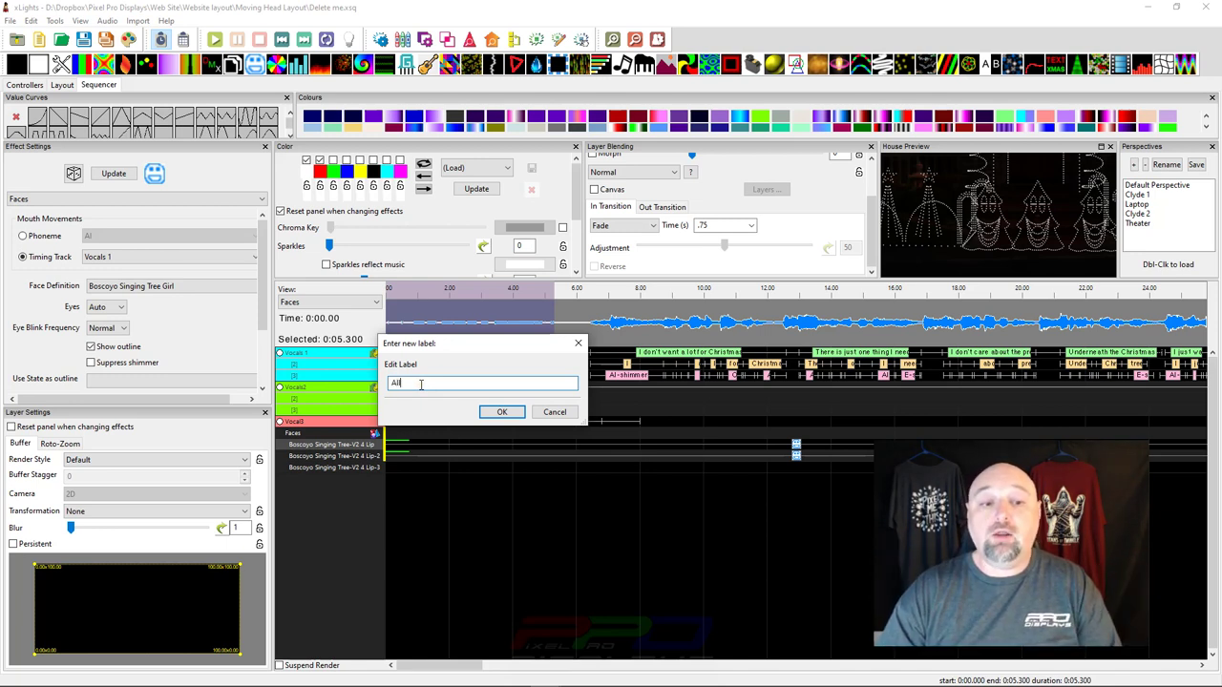
key(Return)
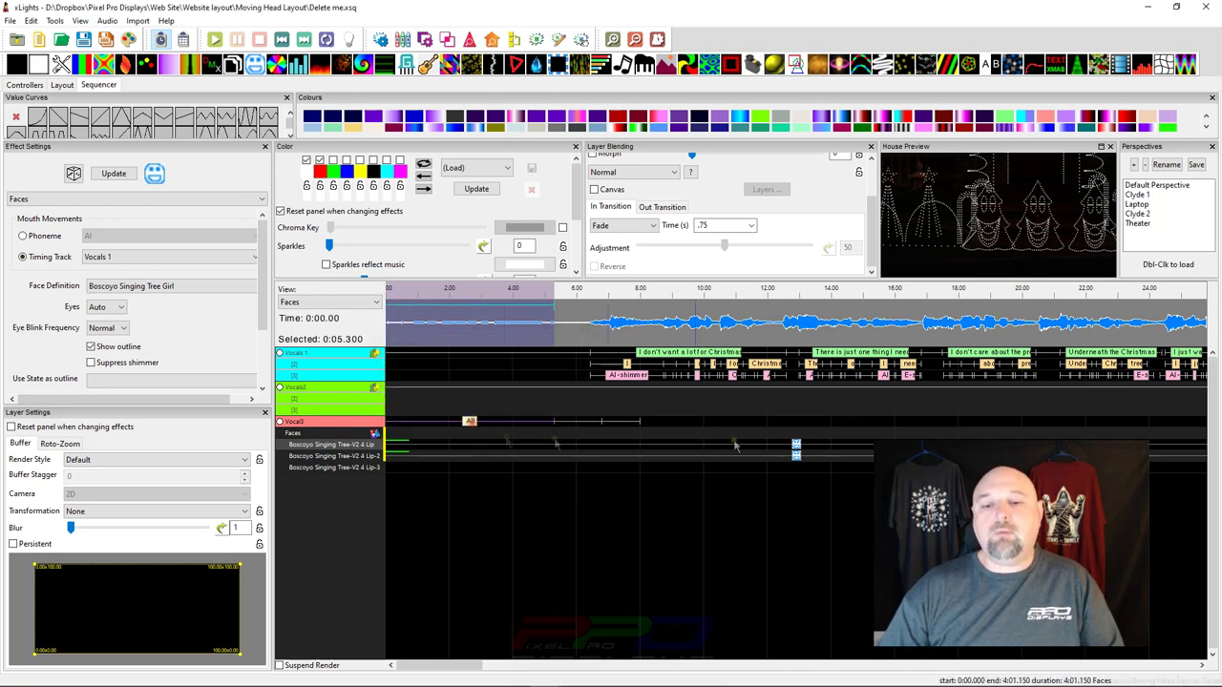
Break down the "All" phrase on the Vocal3 track into words
click(794, 449)
drag(794, 450, 797, 452)
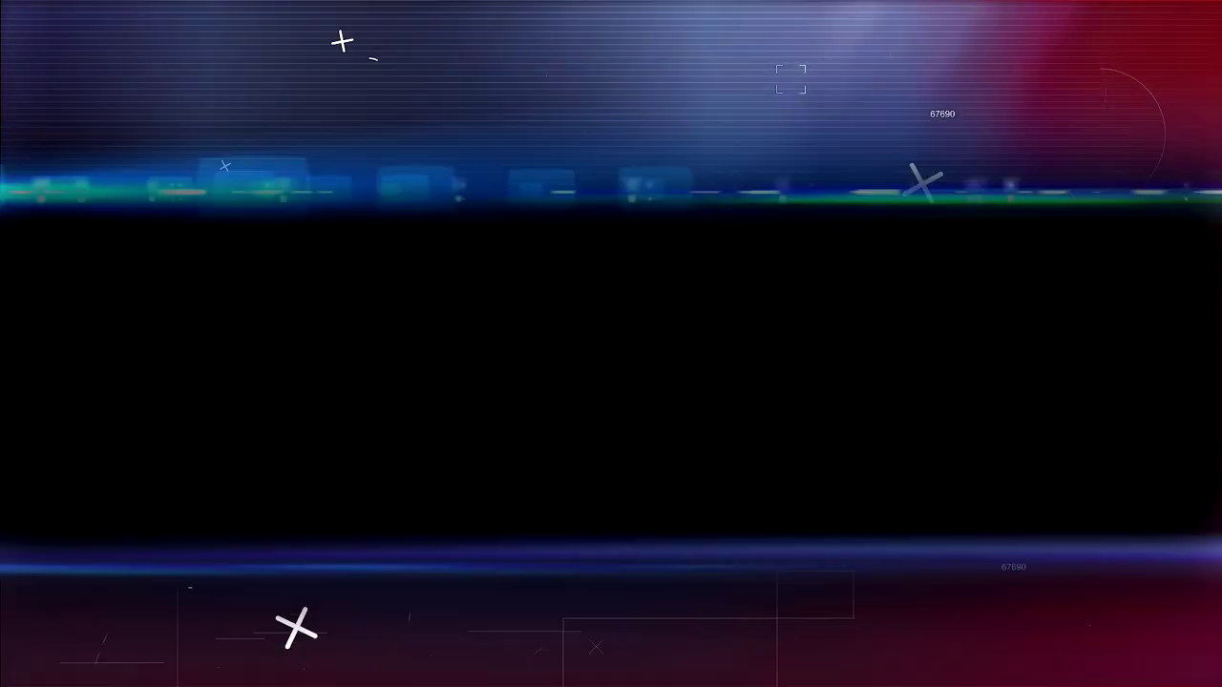
click(470, 422)
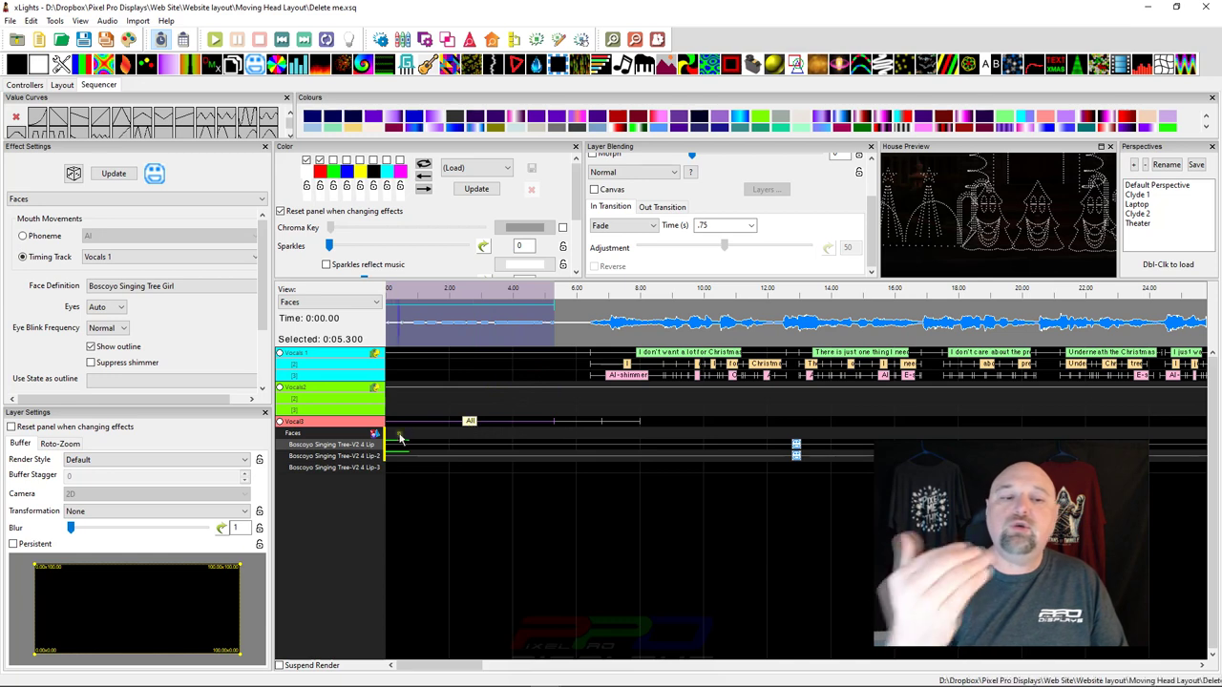
right_click(473, 424)
click(501, 430)
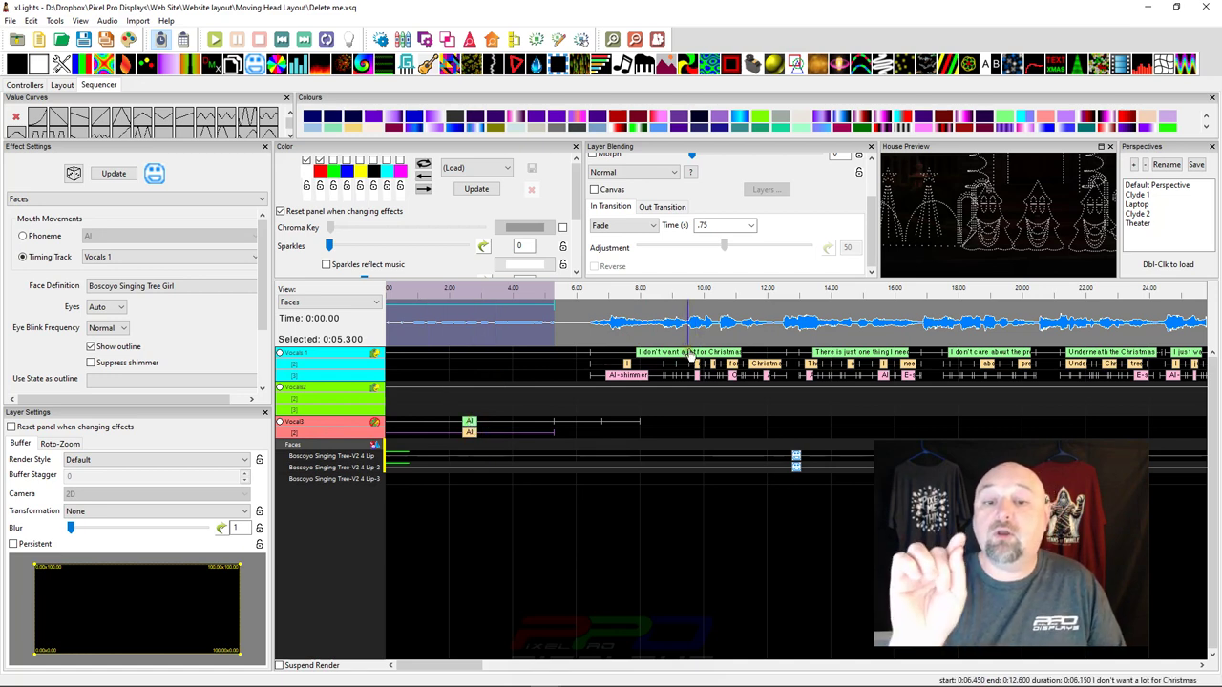
Break down the word "All" on the Vocal3 track into phonemes
click(469, 435)
right_click(469, 435)
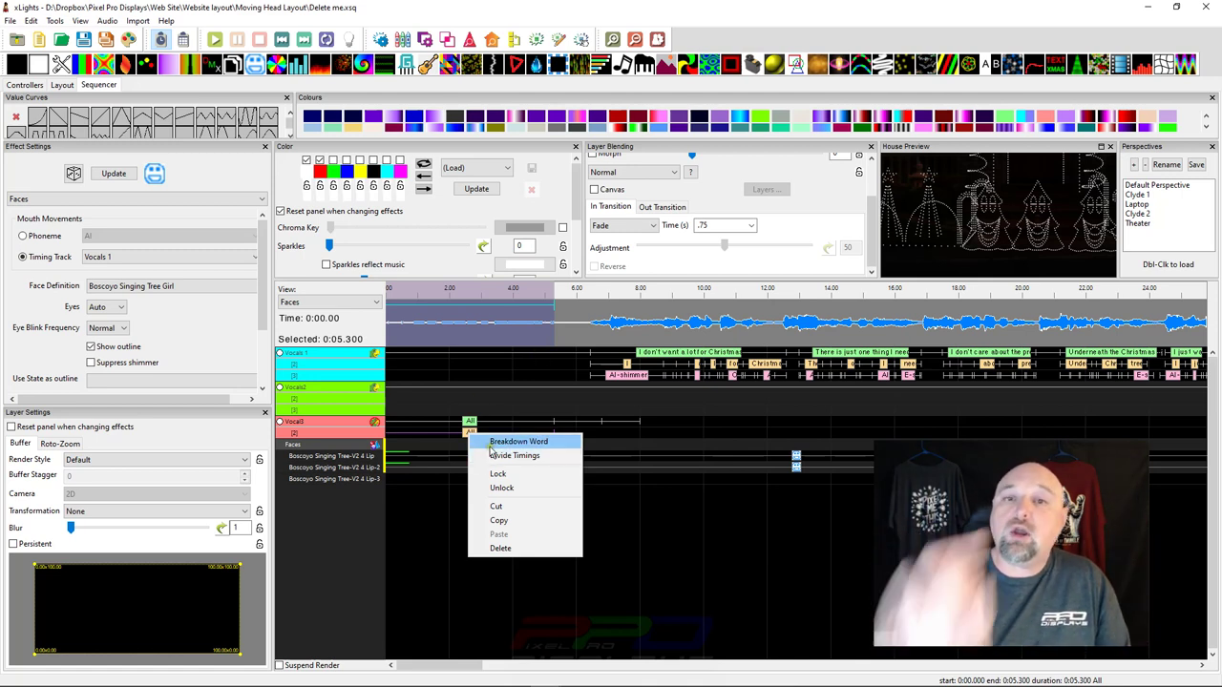
click(492, 442)
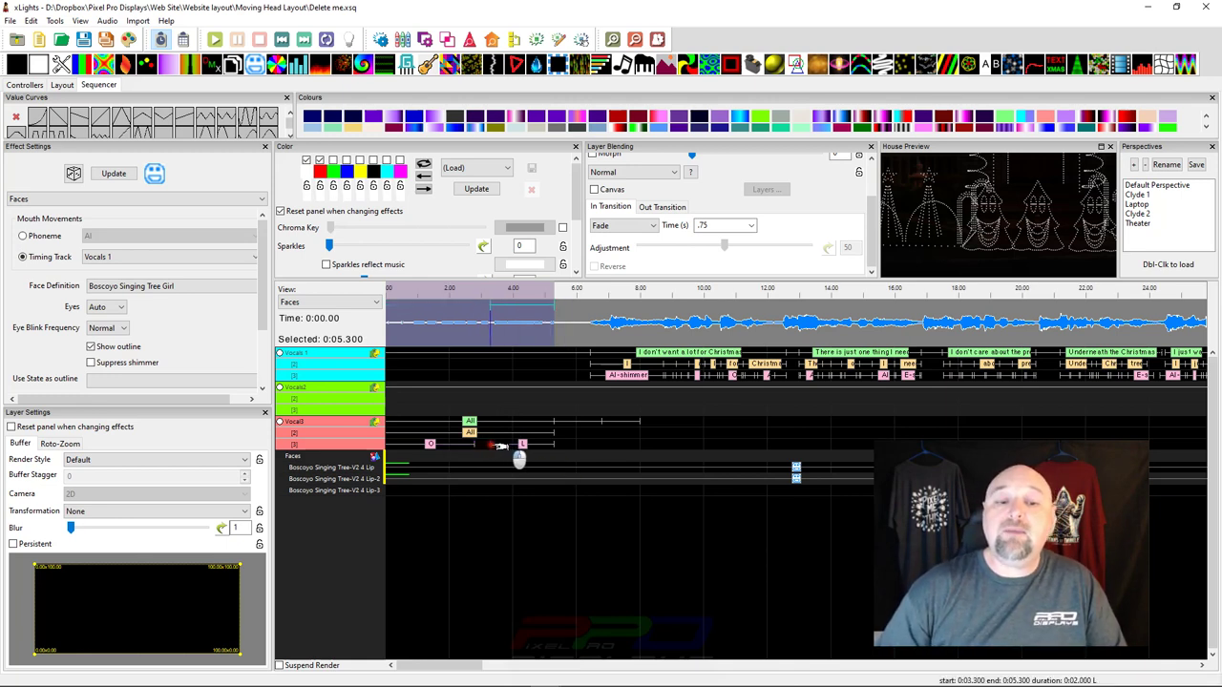
Move the boundary between the O and L phonemes on the Vocal3 track to 3.200 s
click(480, 342)
scroll(469, 401, up, 3)
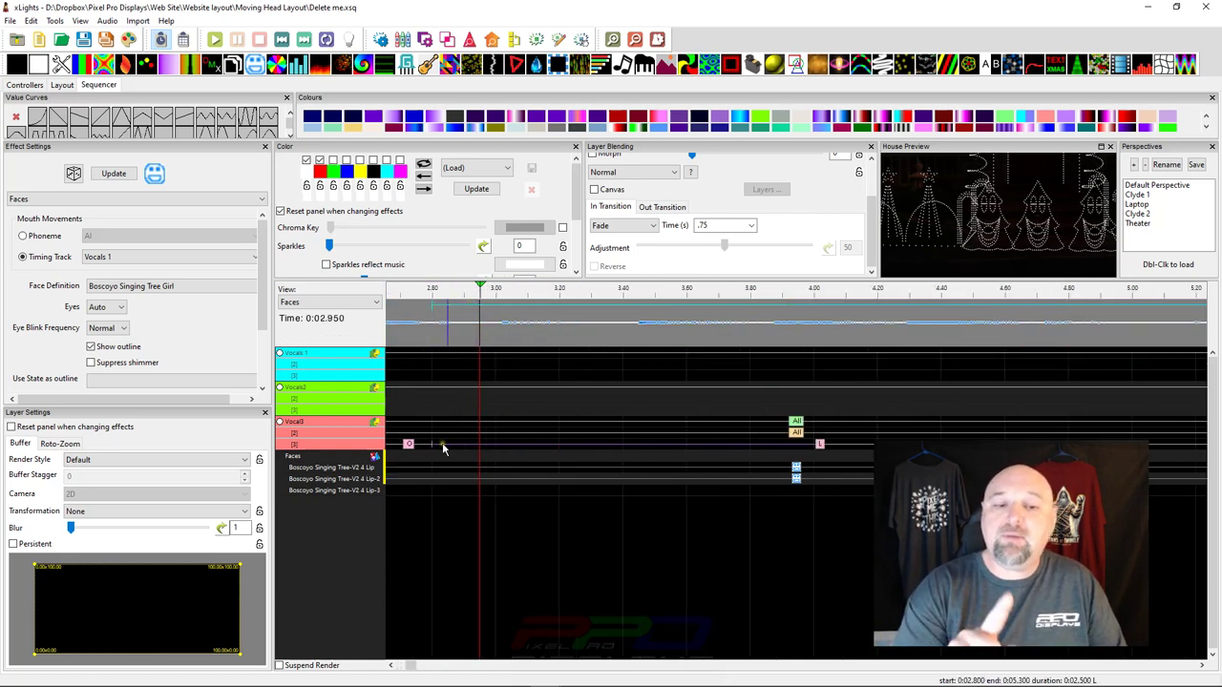
mouse_move(441, 450)
mouse_down()
mouse_move(623, 449)
mouse_move(567, 464)
mouse_up()
click(528, 328)
scroll(542, 331, down, 3)
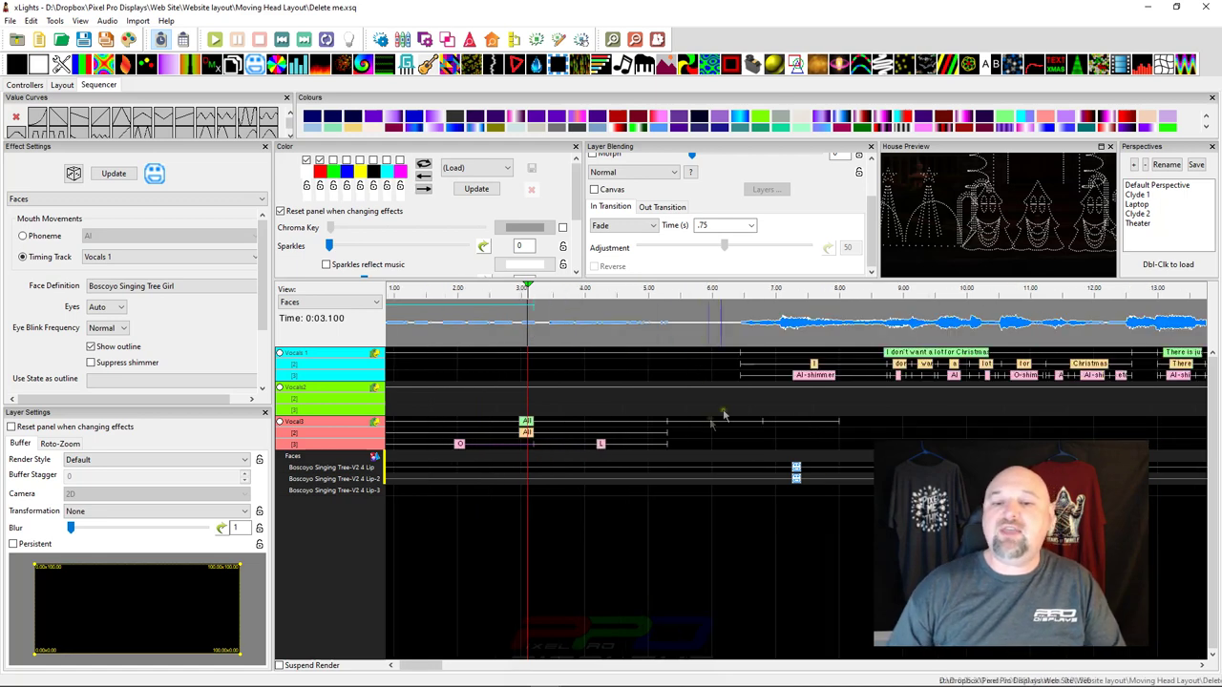
Examine the O and L phonemes on Vocal3 and compare the first singing tree's previewed mouth shapes with the Vocals 1 phonemes
click(601, 445)
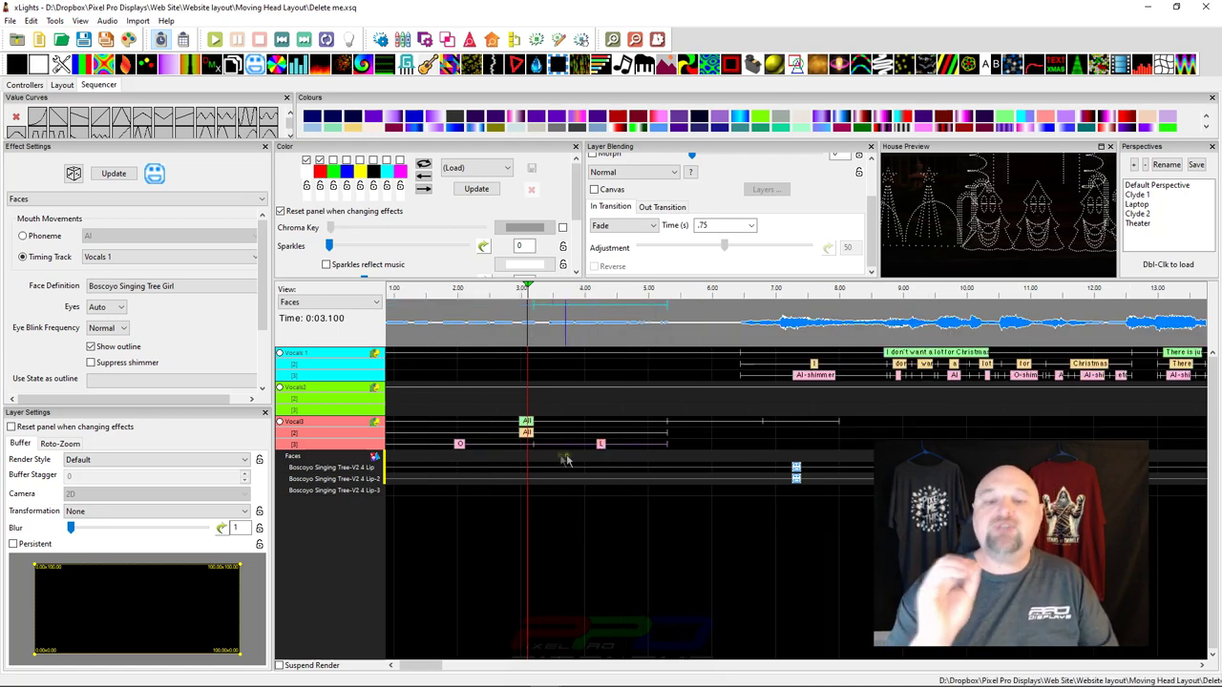
click(460, 445)
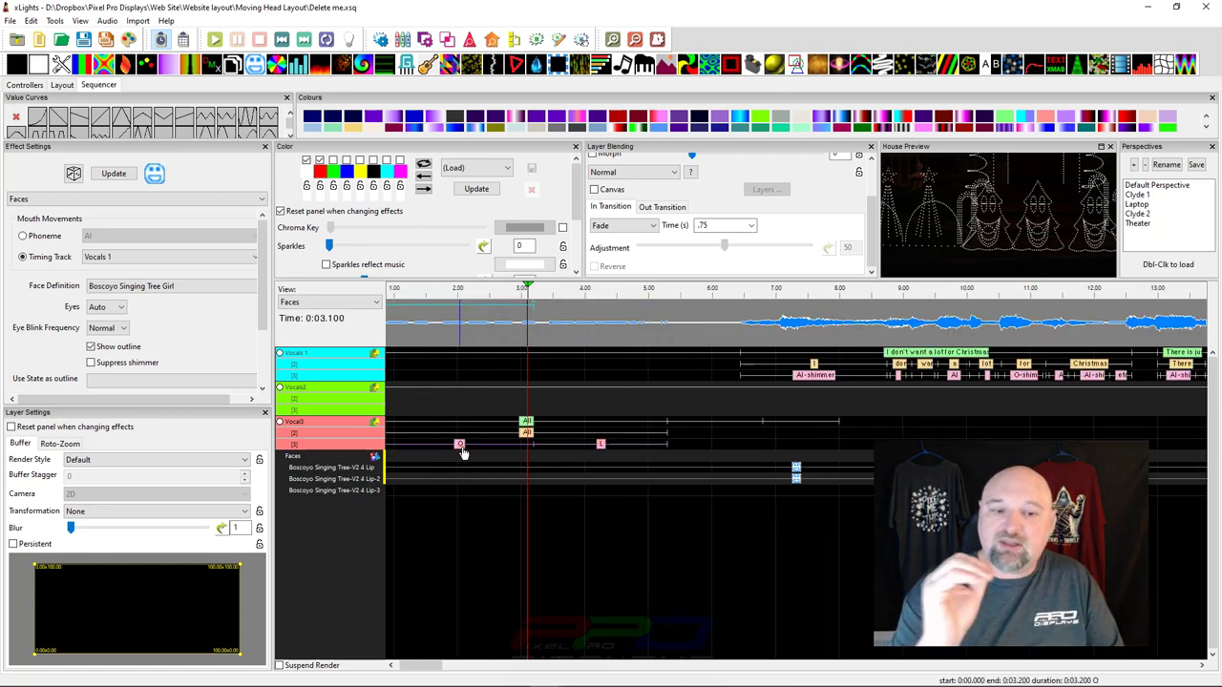
click(599, 446)
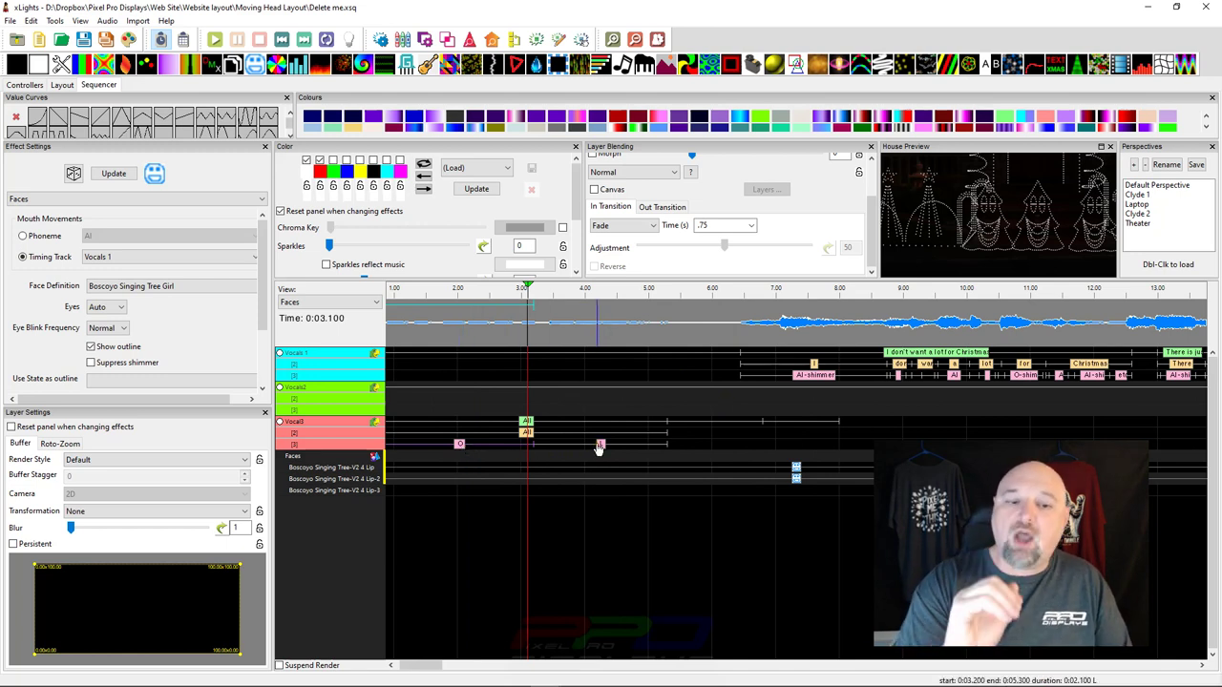
click(459, 446)
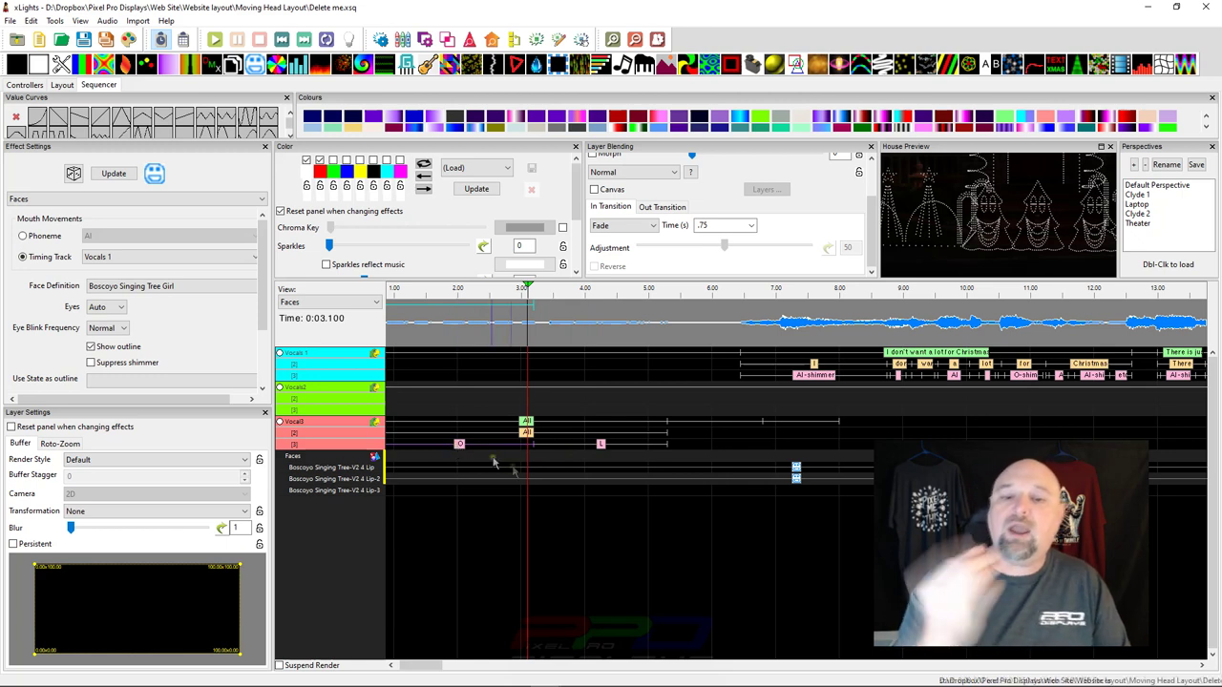
click(921, 353)
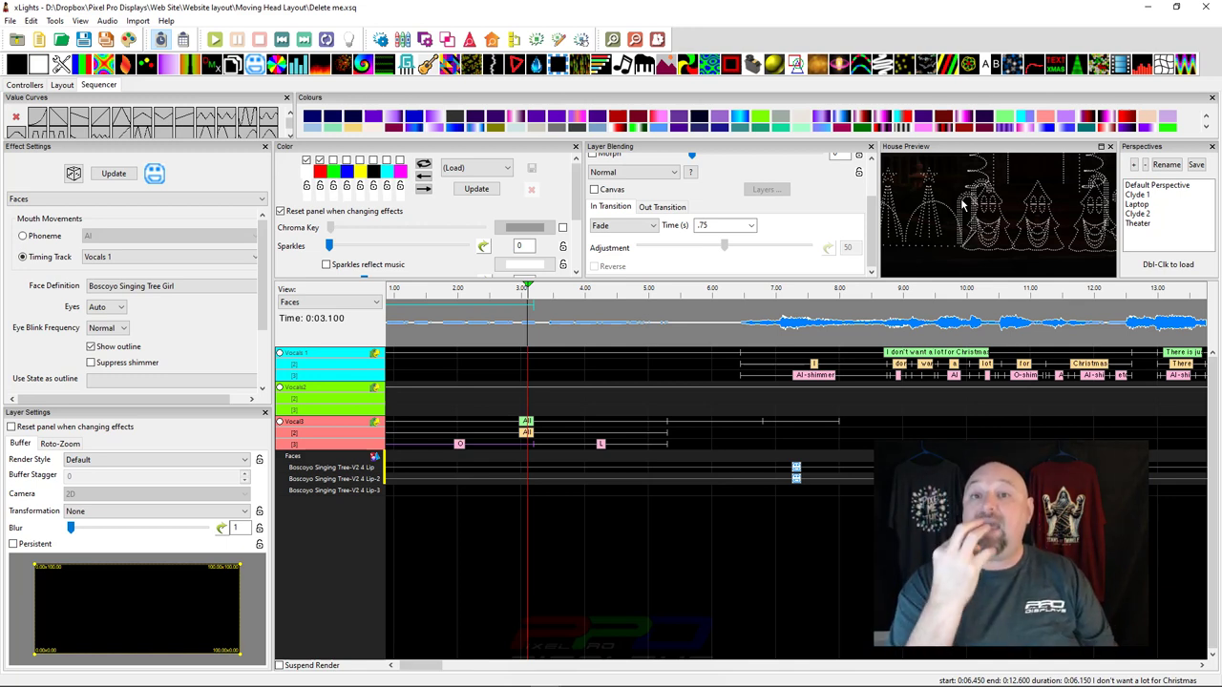
click(459, 444)
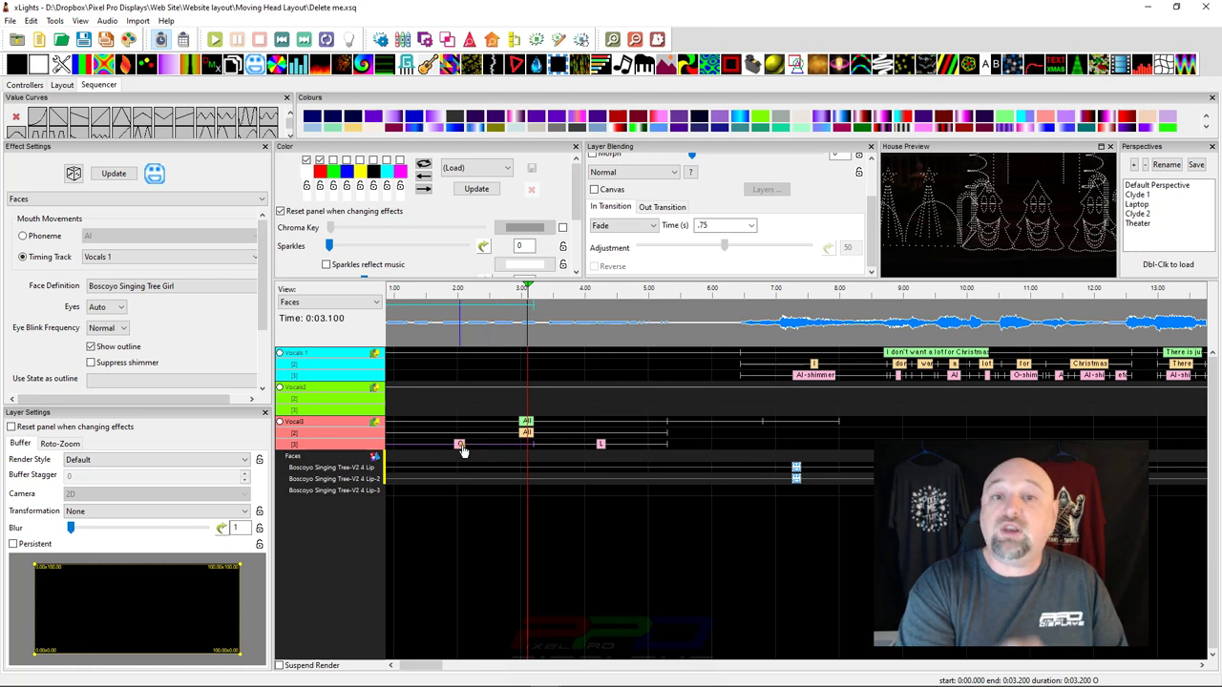
click(797, 478)
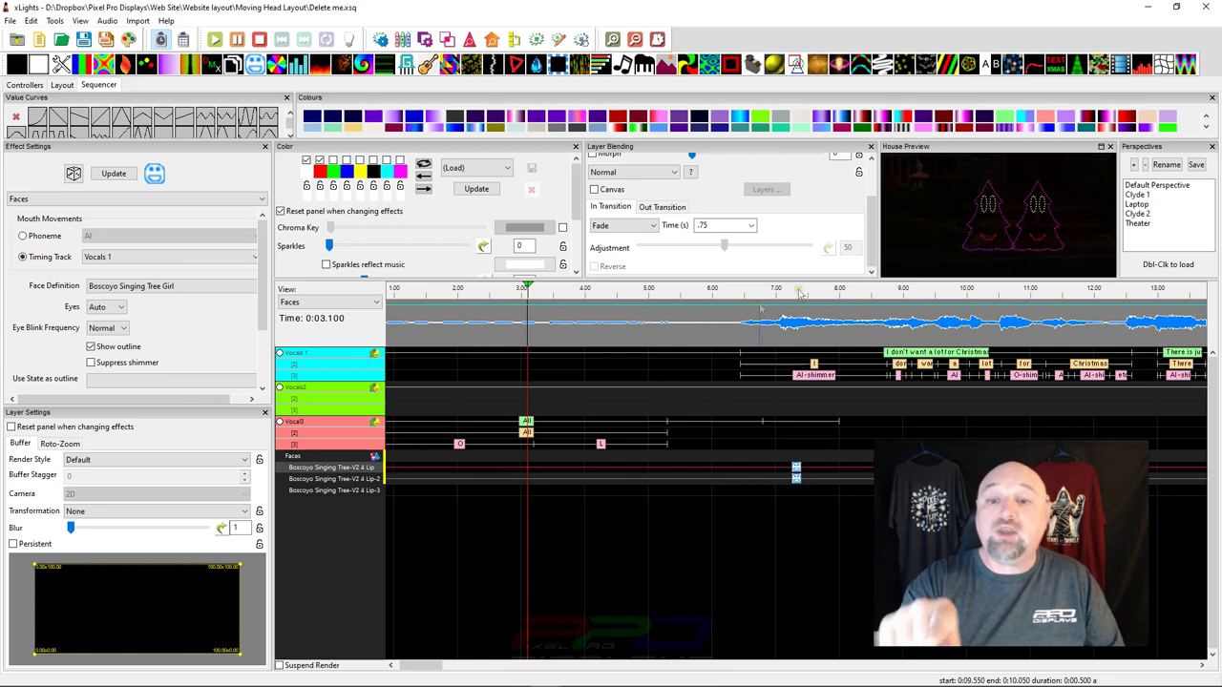
click(800, 375)
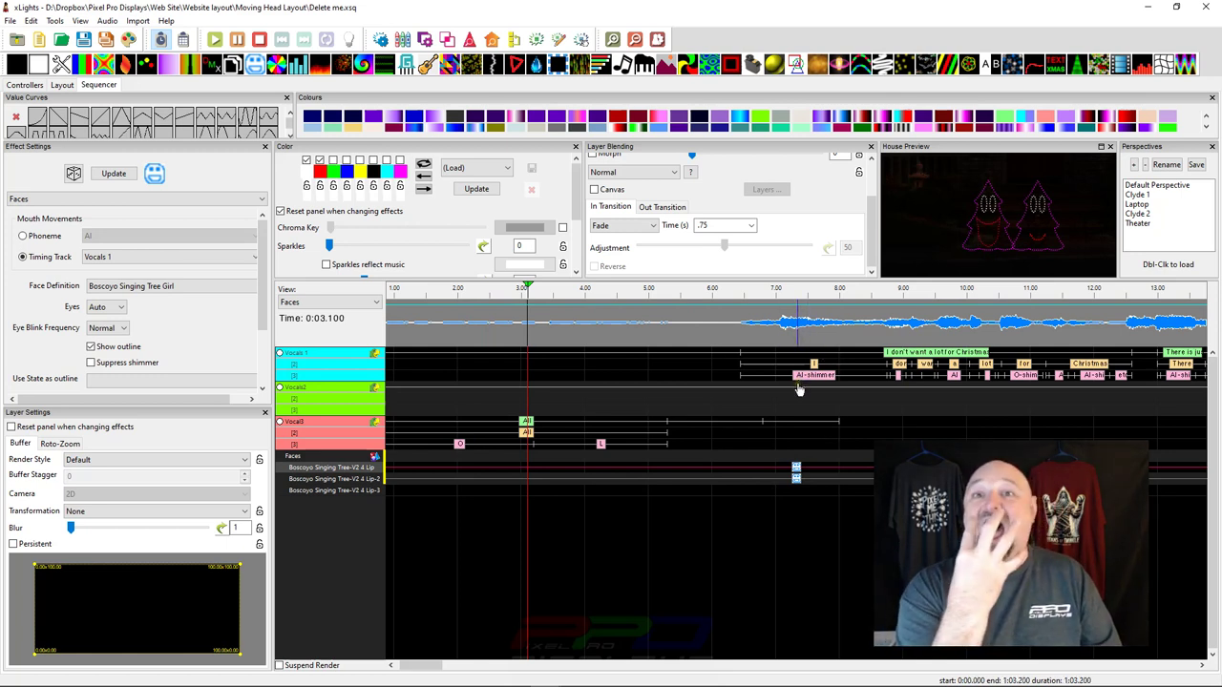
click(881, 321)
scroll(883, 325, up, 5)
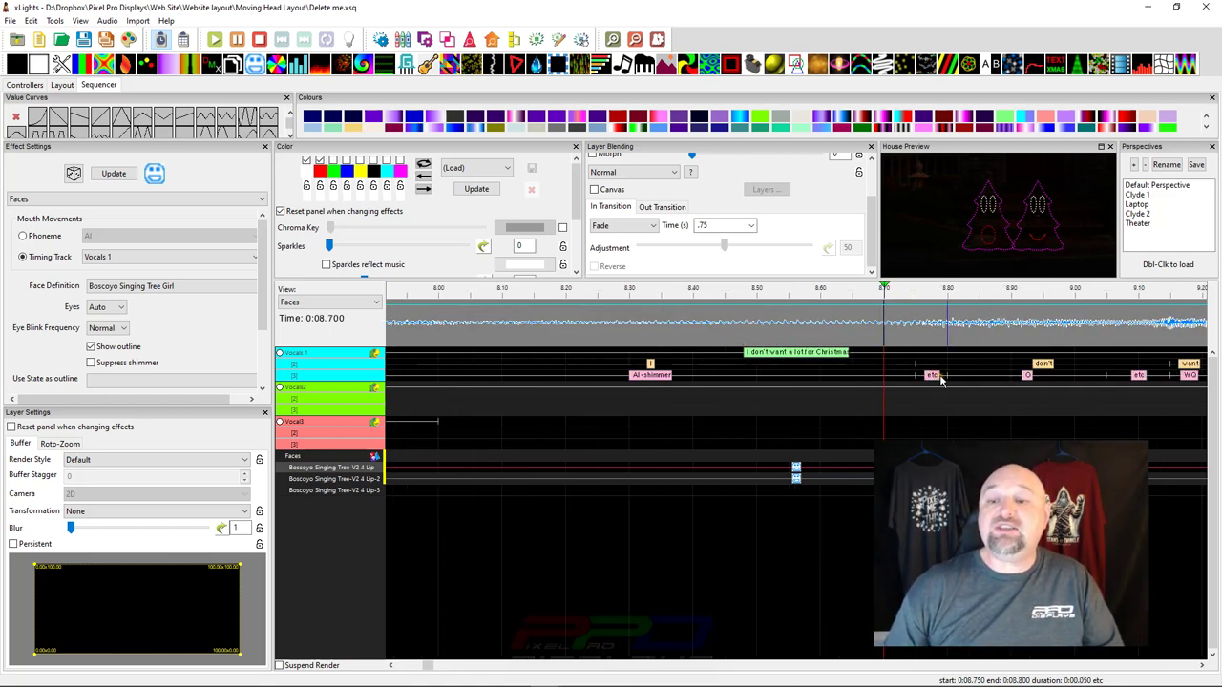
scroll(1105, 386, down, 5)
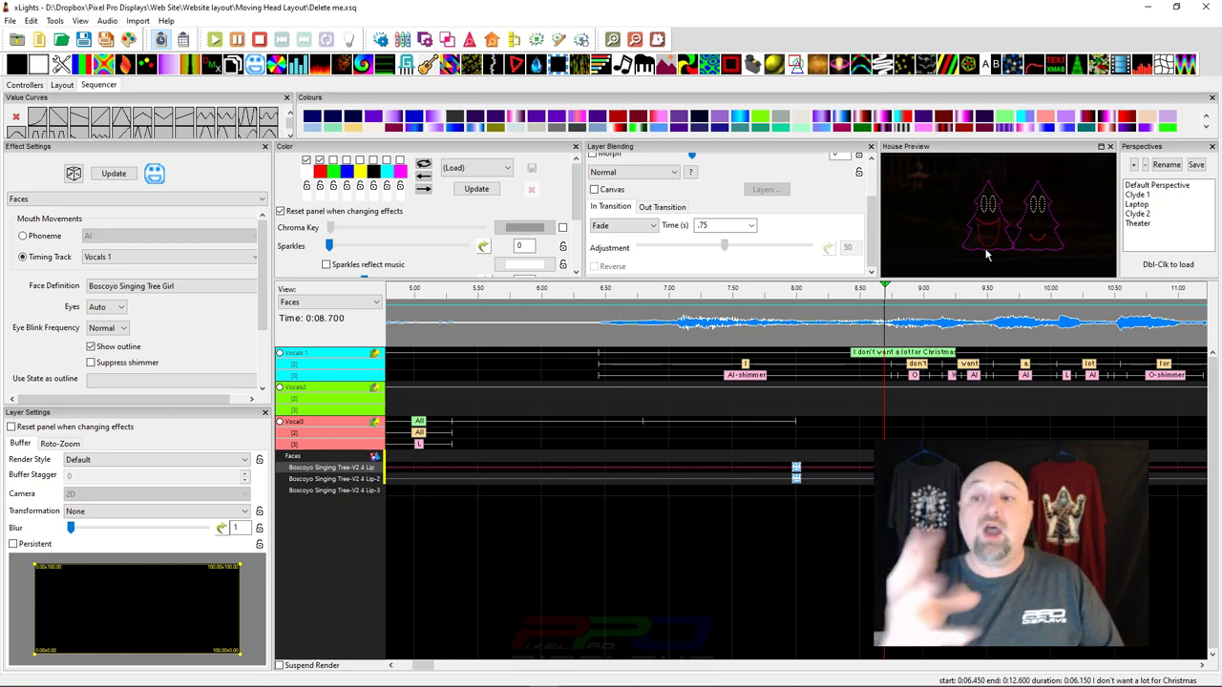
Add a Faces effect to the Boscoyo Singing Tree-V2 4 Lip-3 row and extend its end to about 5.6 s
click(408, 334)
scroll(408, 335, up, 2)
scroll(538, 458, up, 2)
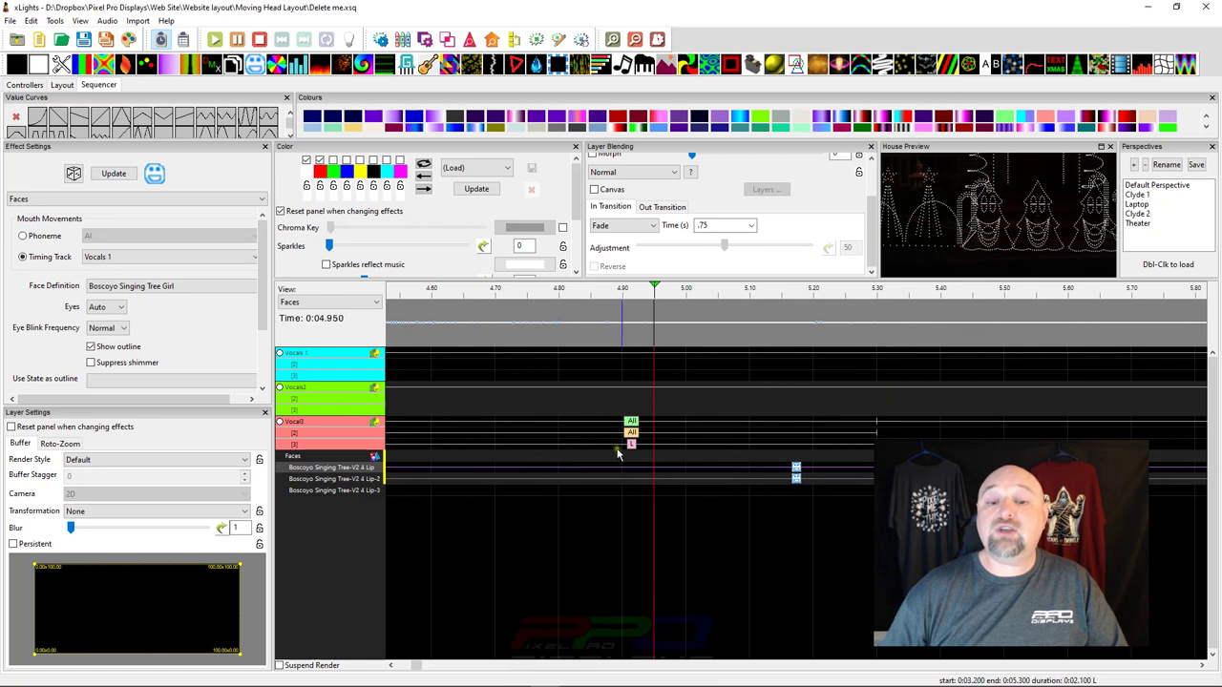
scroll(636, 446, down, 4)
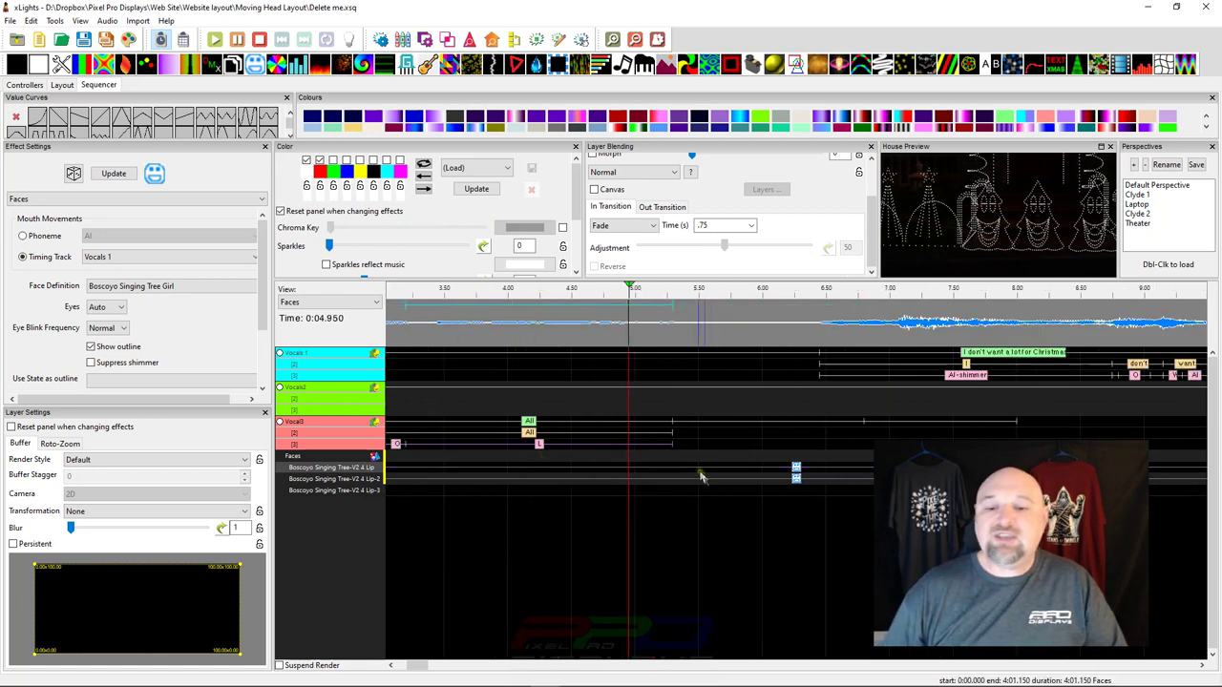
click(796, 477)
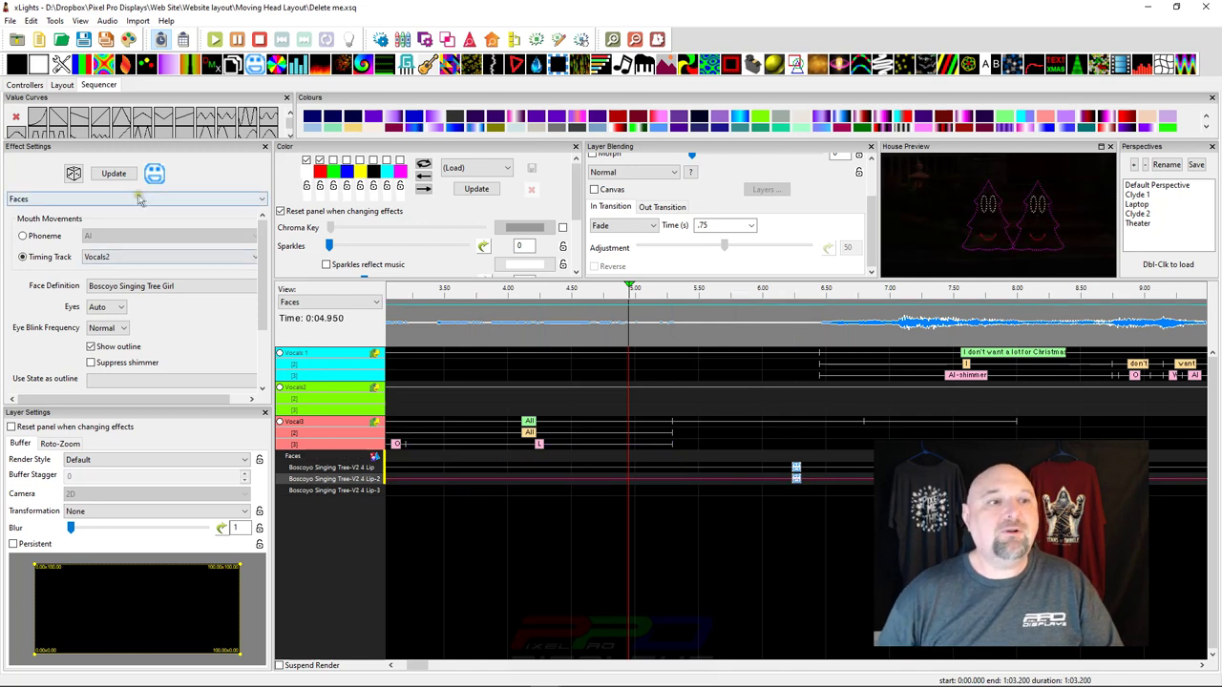
drag(157, 203, 366, 513)
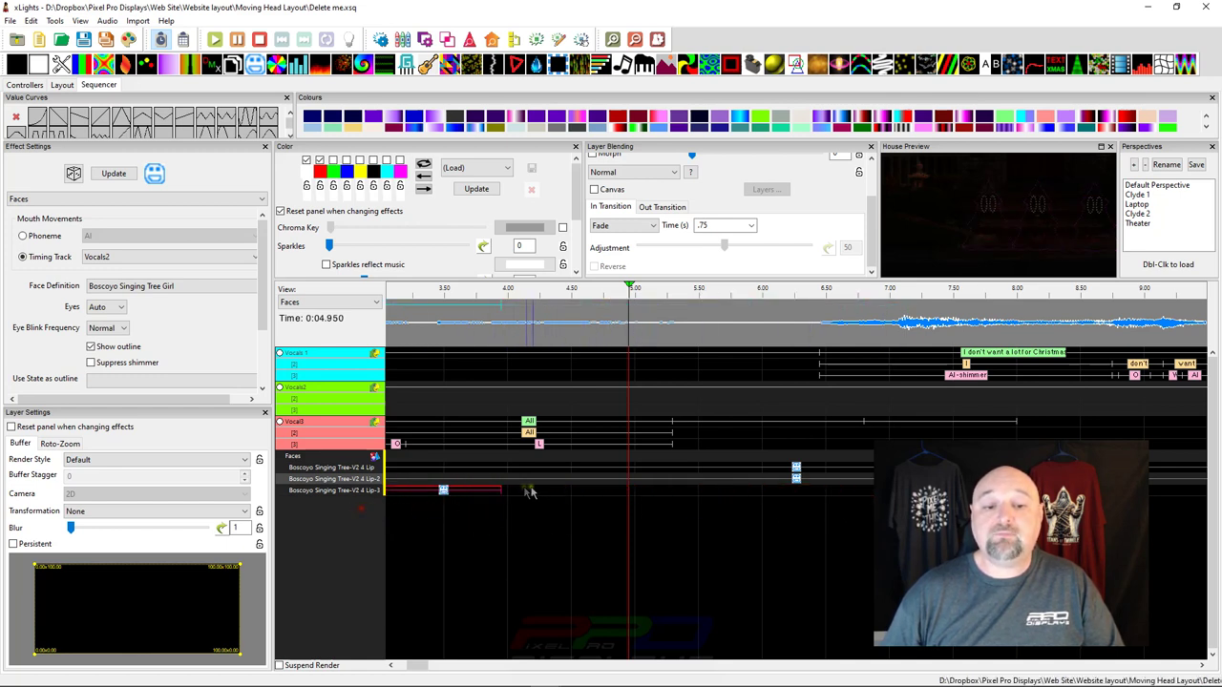
drag(497, 496, 711, 494)
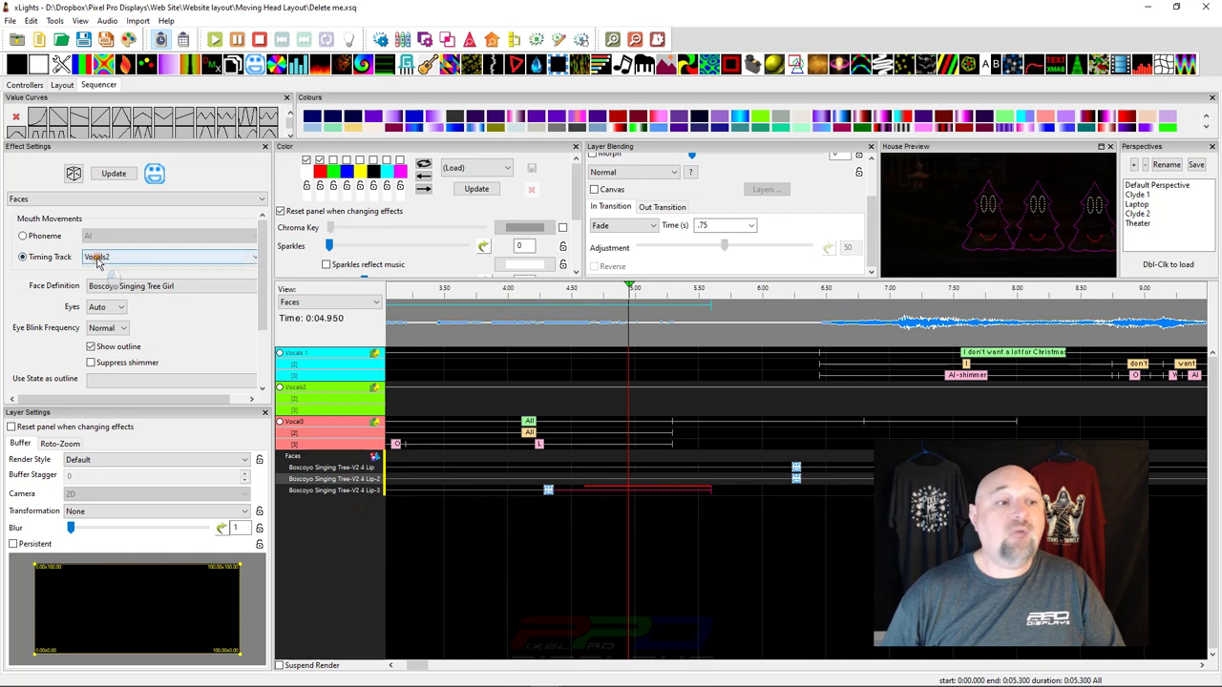
Set the third tree's Faces effect to the Vocal3 timing track, extend its end to about 6.6 s and preview the face at 6.450 s
click(143, 257)
click(111, 289)
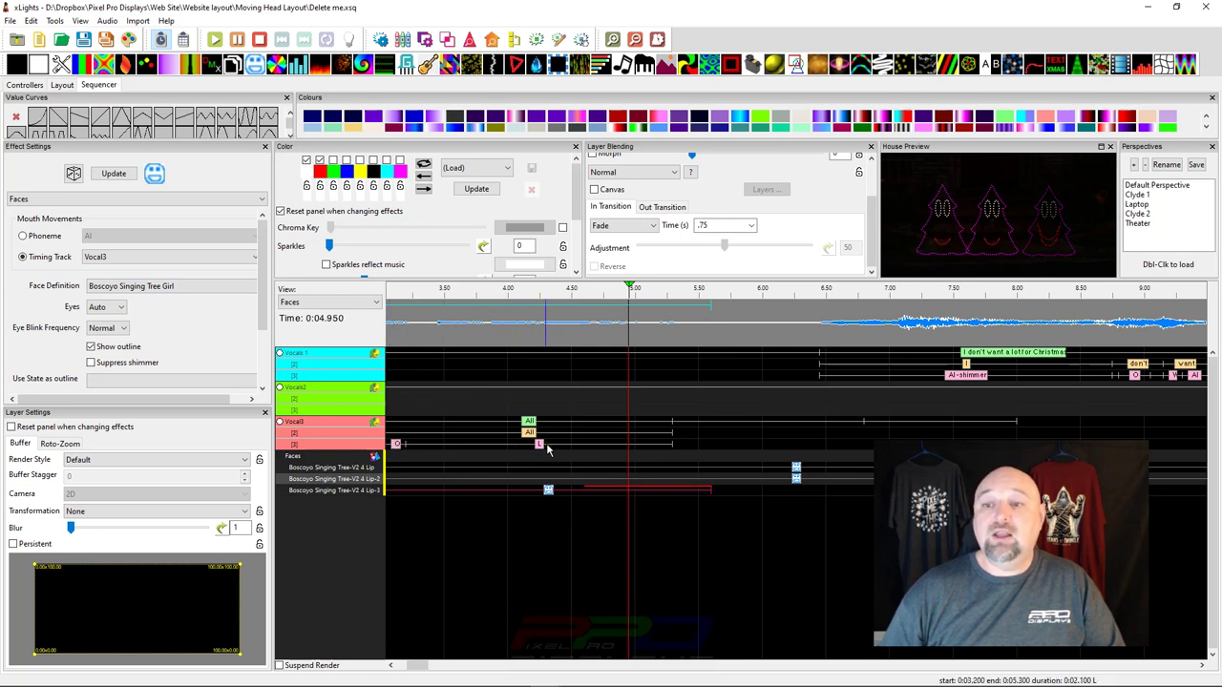
drag(548, 491, 611, 494)
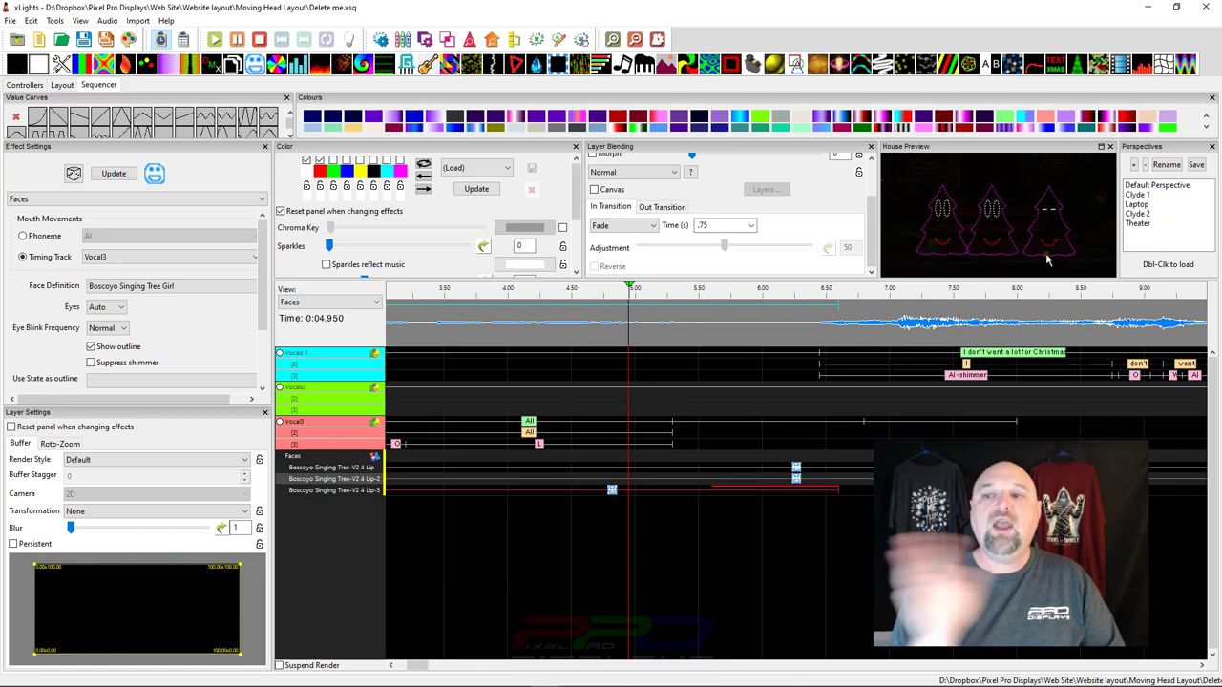
click(819, 313)
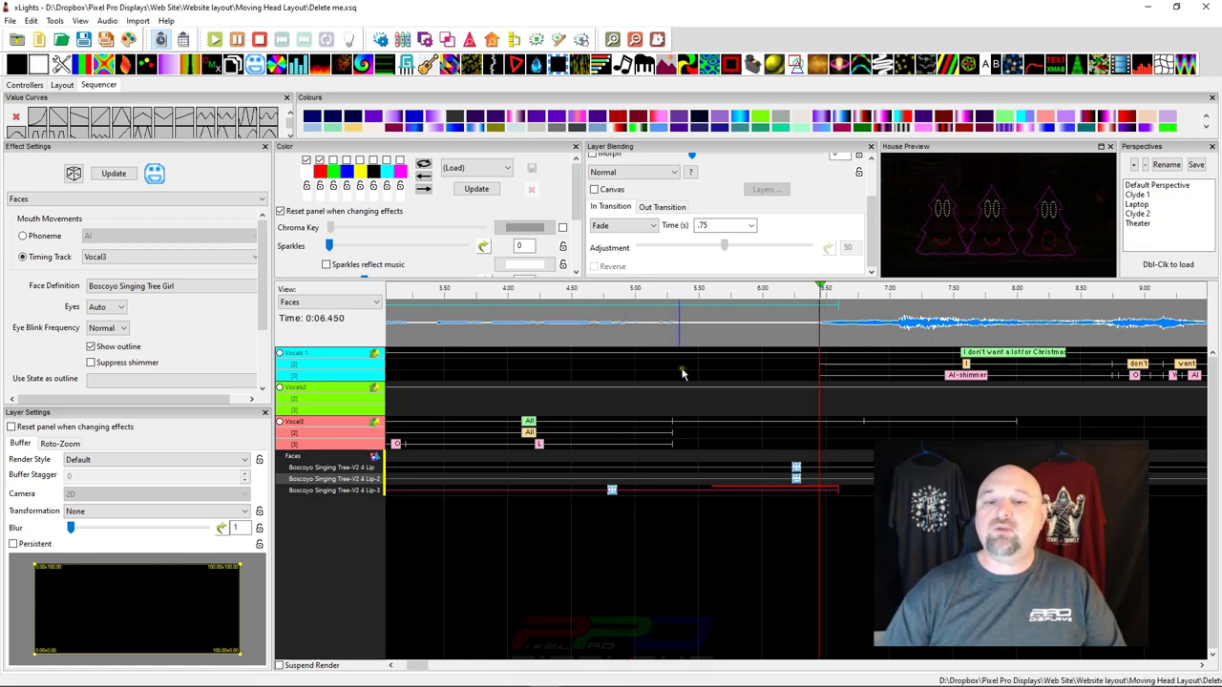
scroll(683, 372, down, 1)
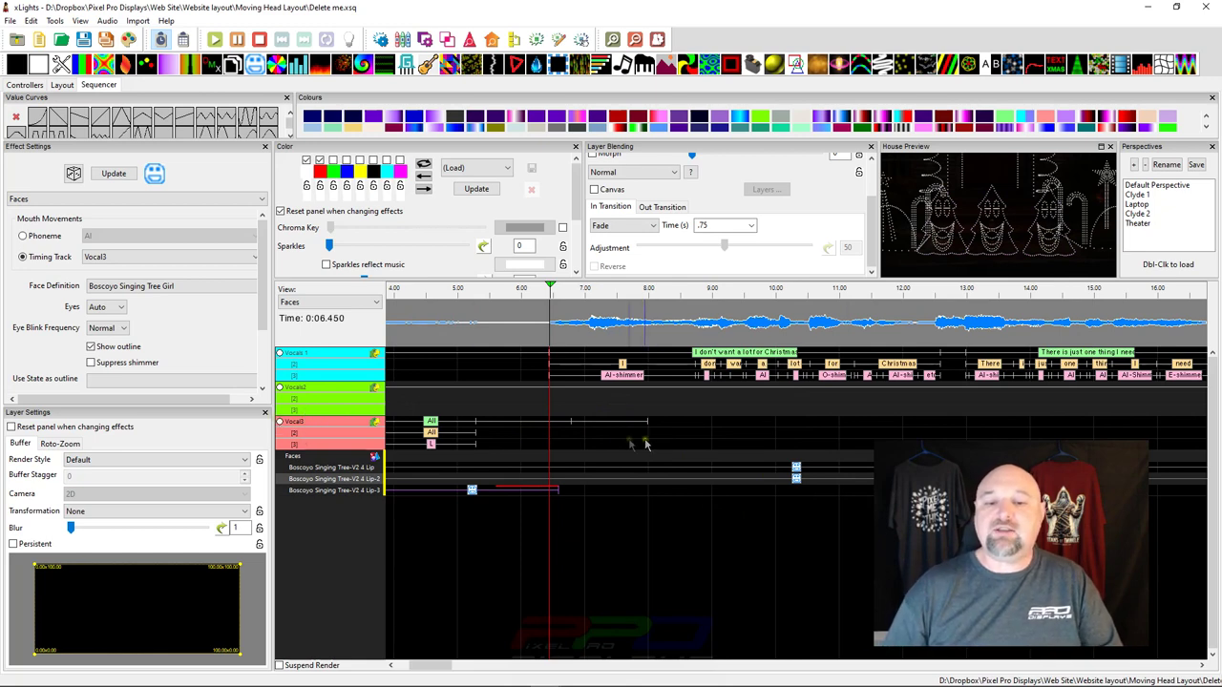
Compare the Vocals 1, Vocals2 and Vocal3 timing tracks across the song with the Faces effects on the singing trees
click(468, 320)
scroll(468, 320, down, 3)
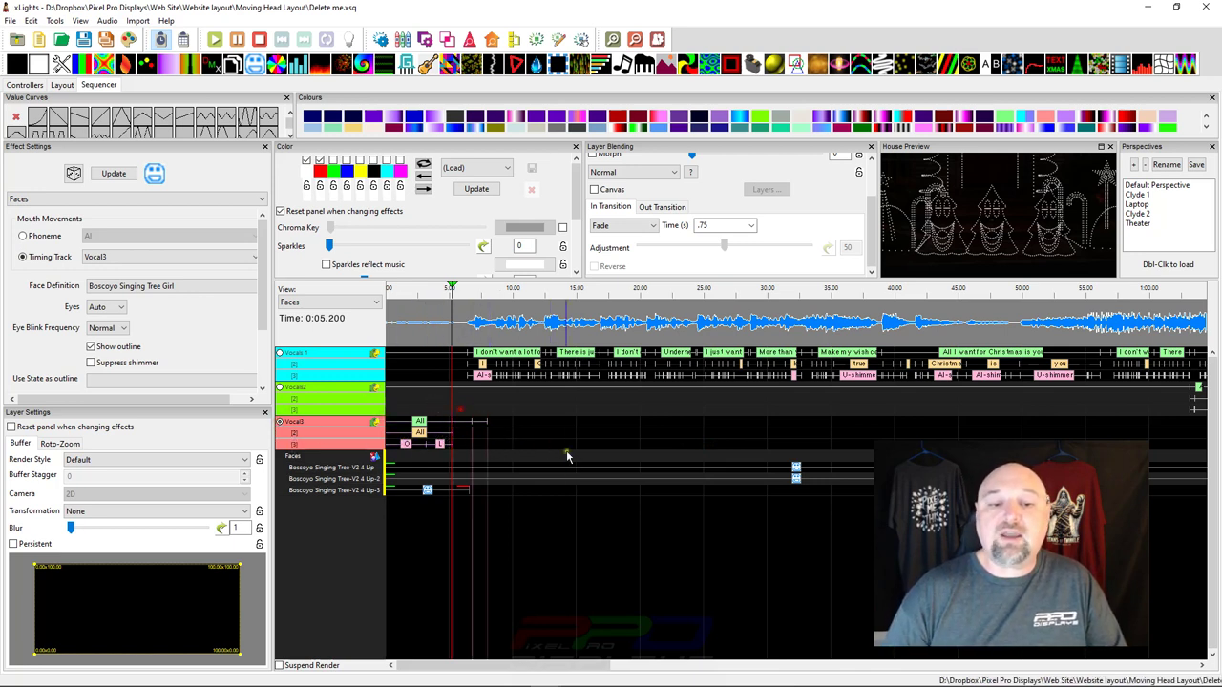
click(462, 432)
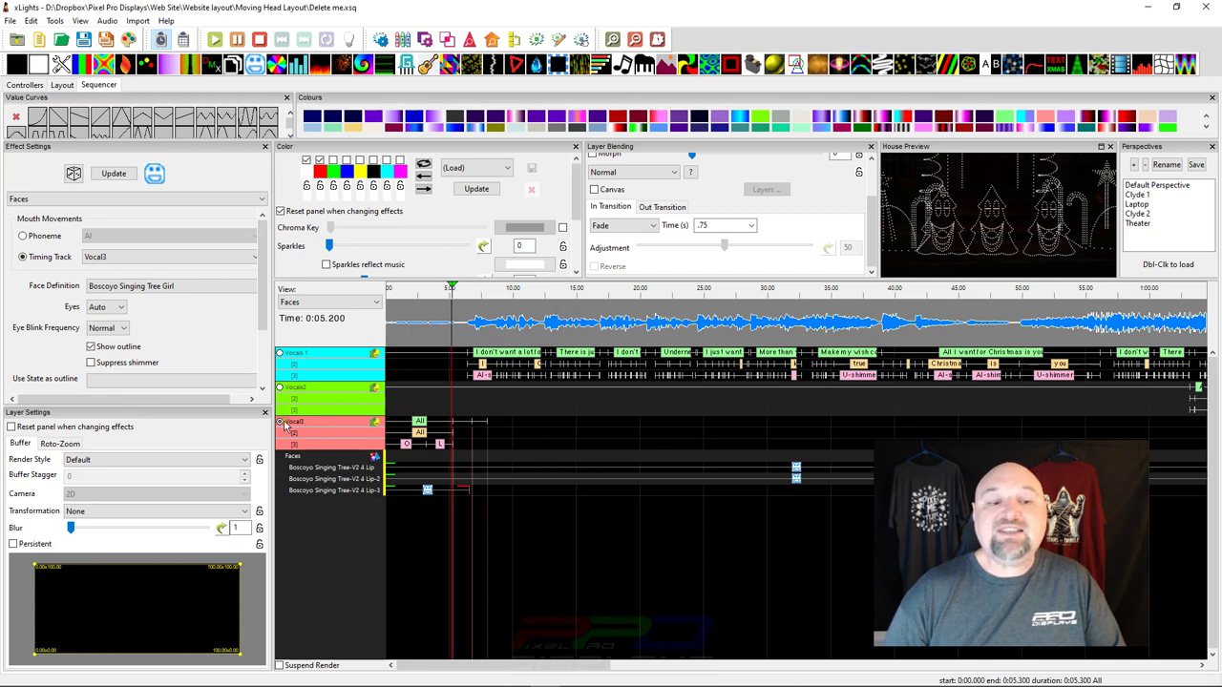
click(539, 489)
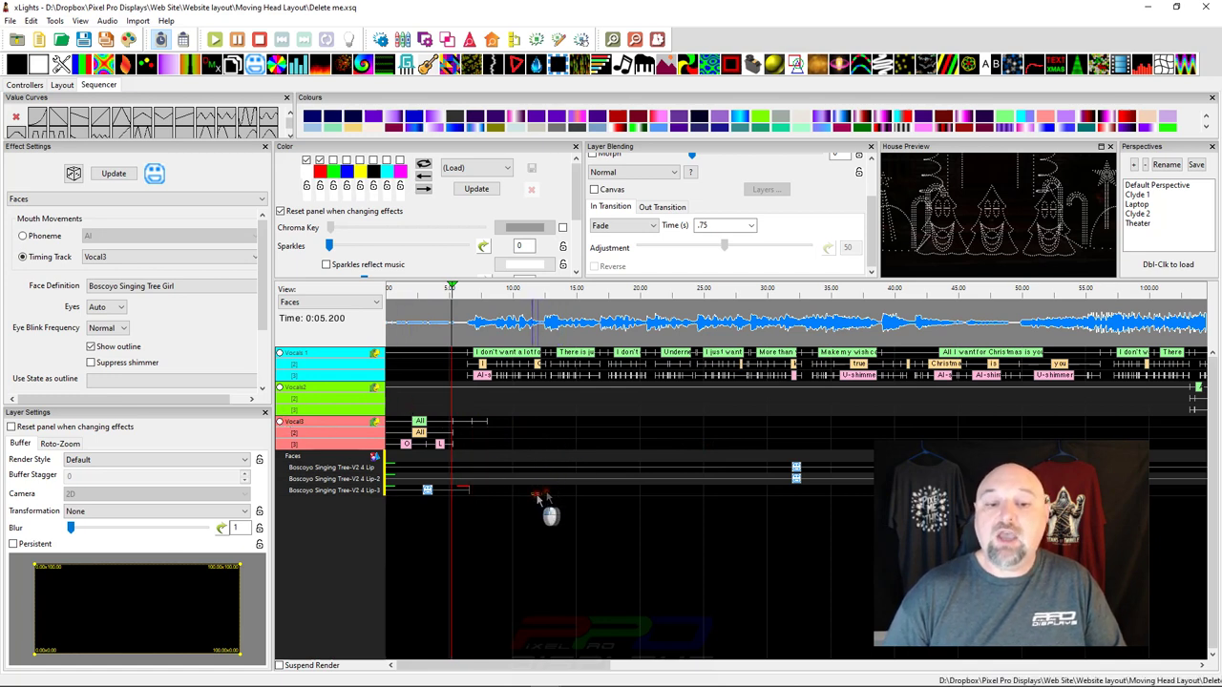
click(370, 458)
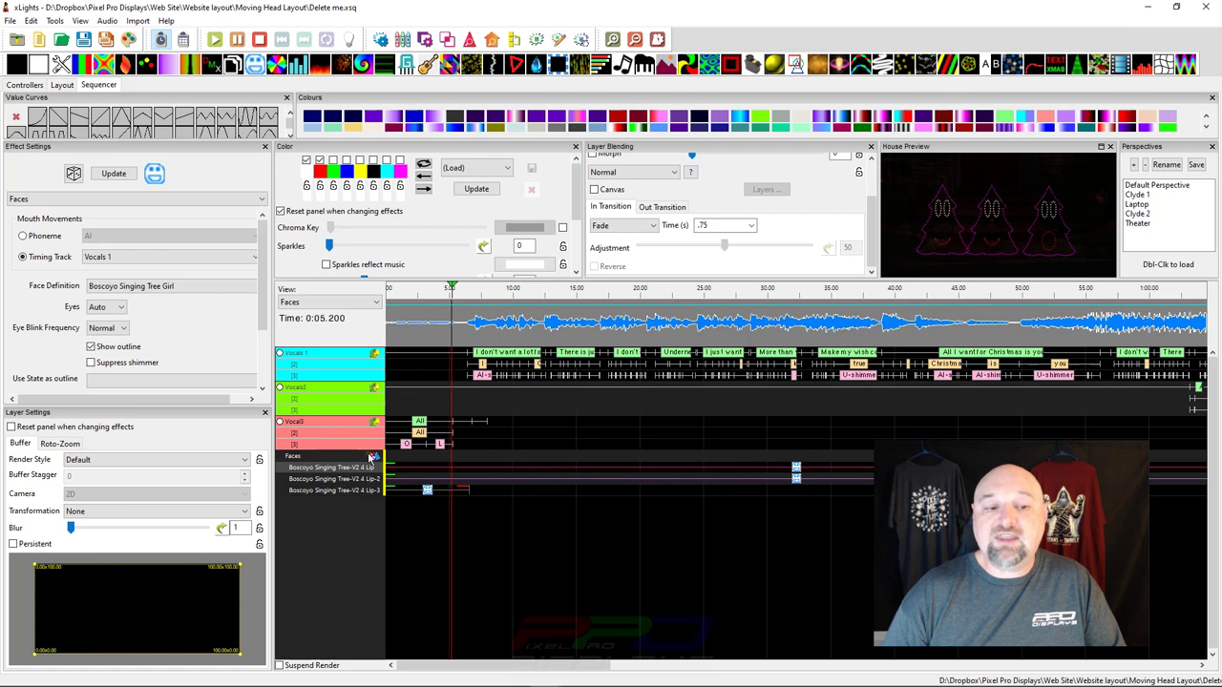
click(282, 423)
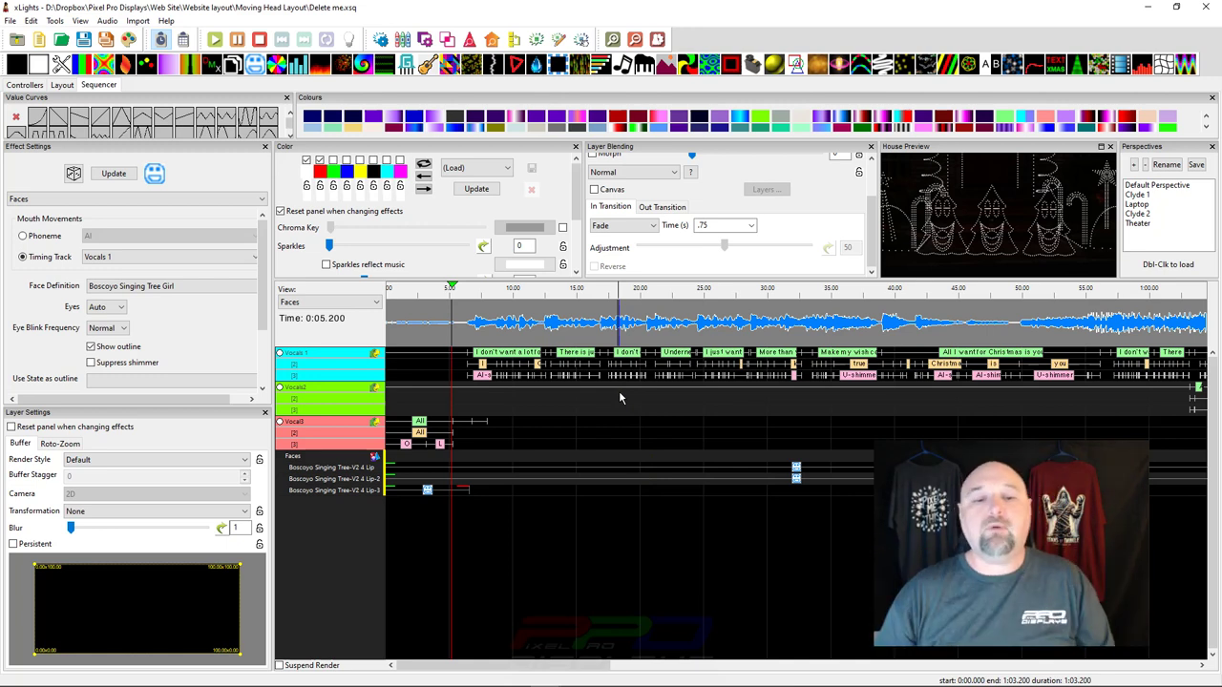
click(456, 318)
scroll(449, 318, up, 2)
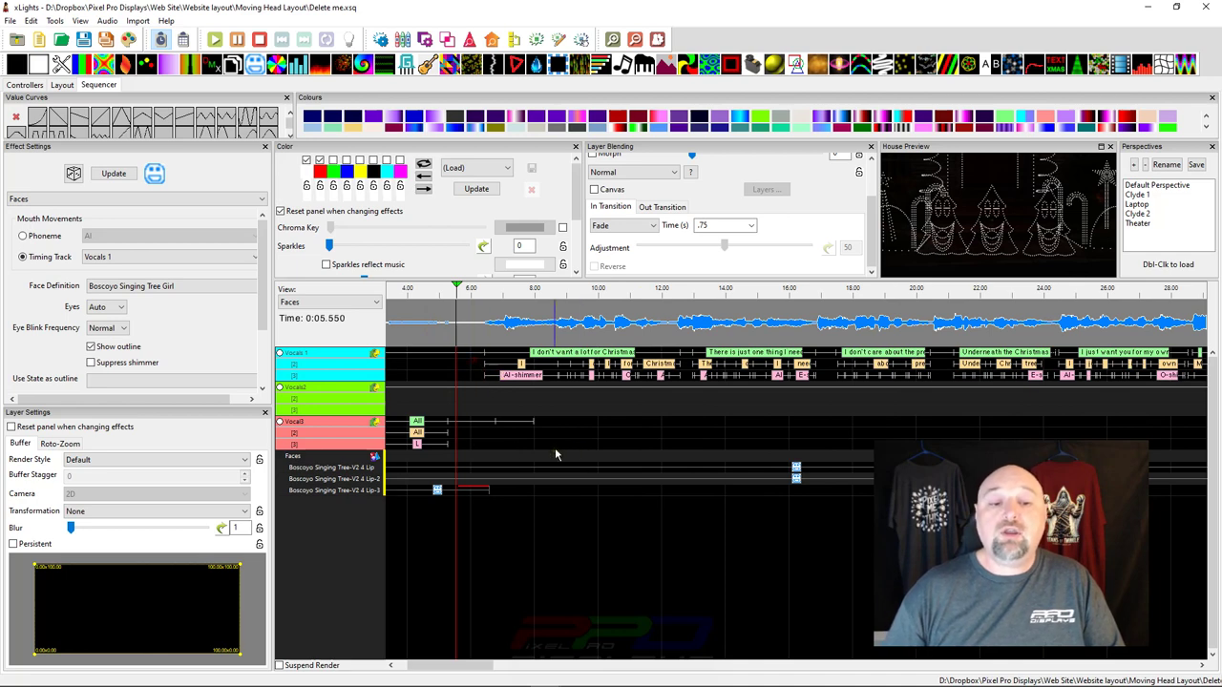
scroll(569, 458, down, 5)
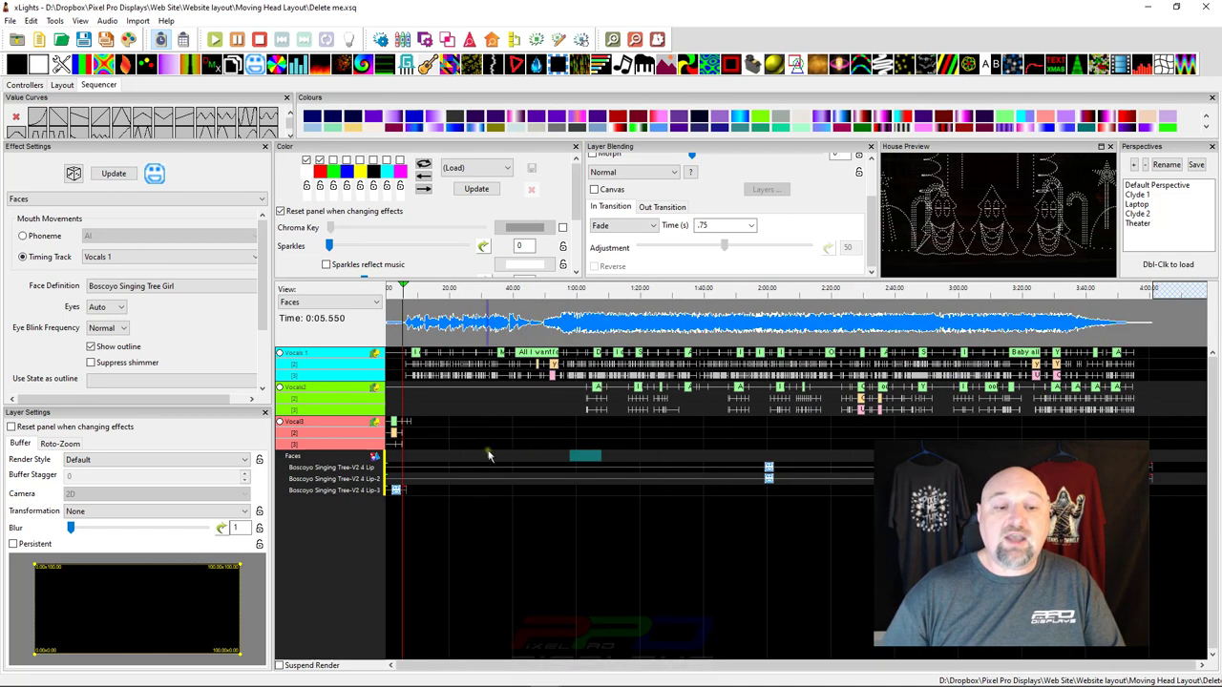
scroll(395, 432, up, 5)
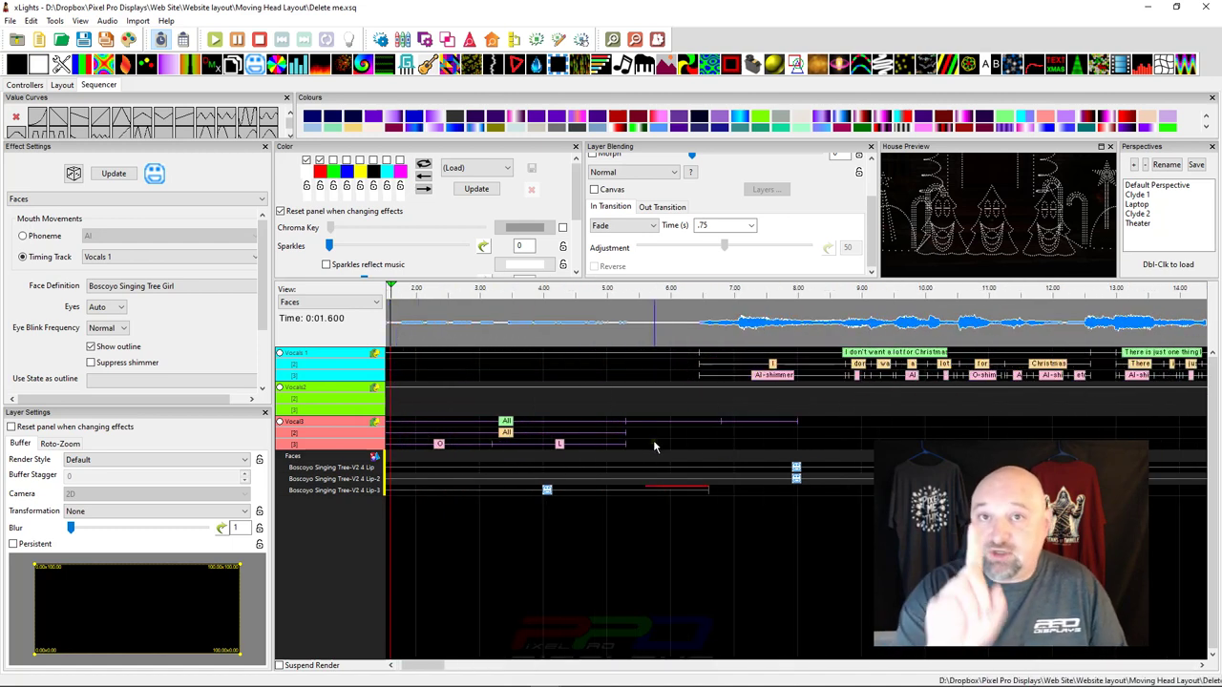
Shift all the Vocal3 phrase, word and phoneme marks along the timeline together so they start at 5.150 s
click(336, 407)
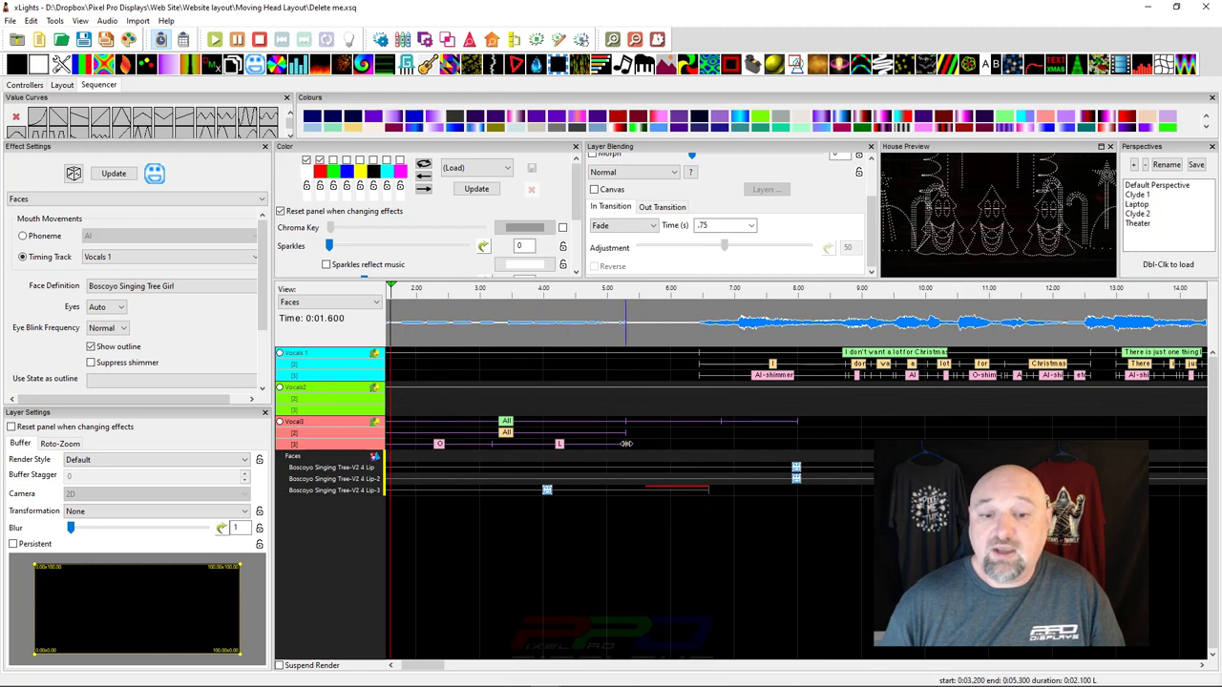
click(630, 445)
drag(660, 454, 932, 454)
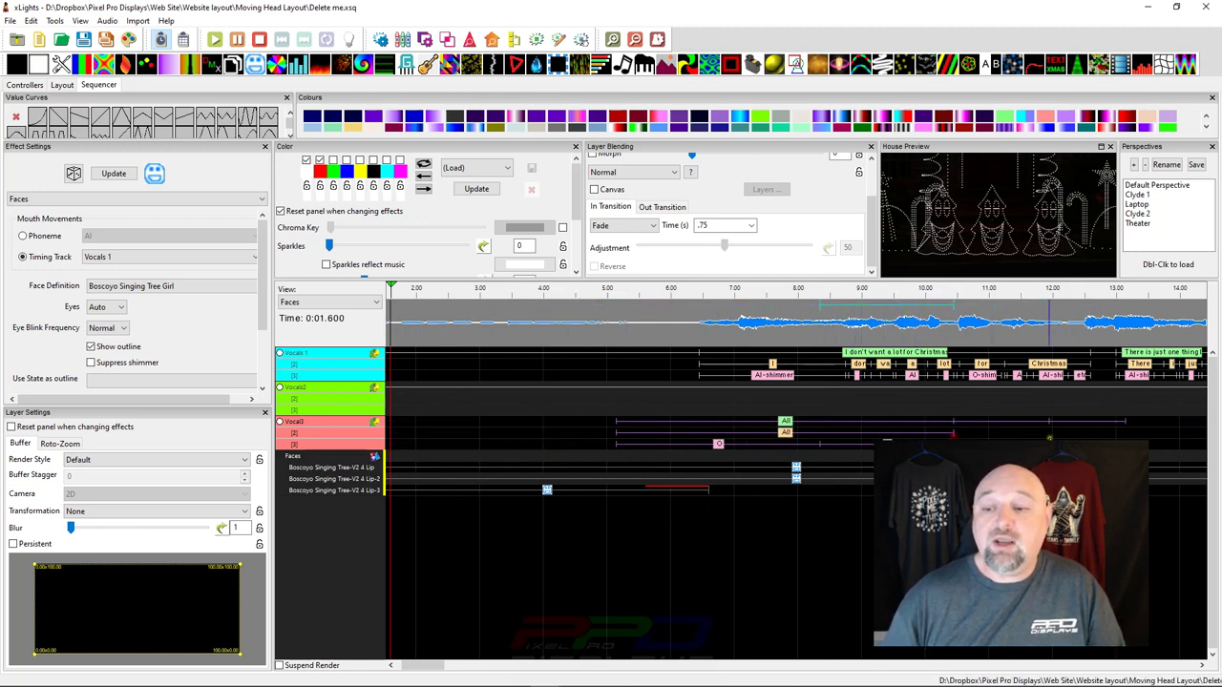
scroll(796, 401, right, 2)
scroll(793, 423, down, 5)
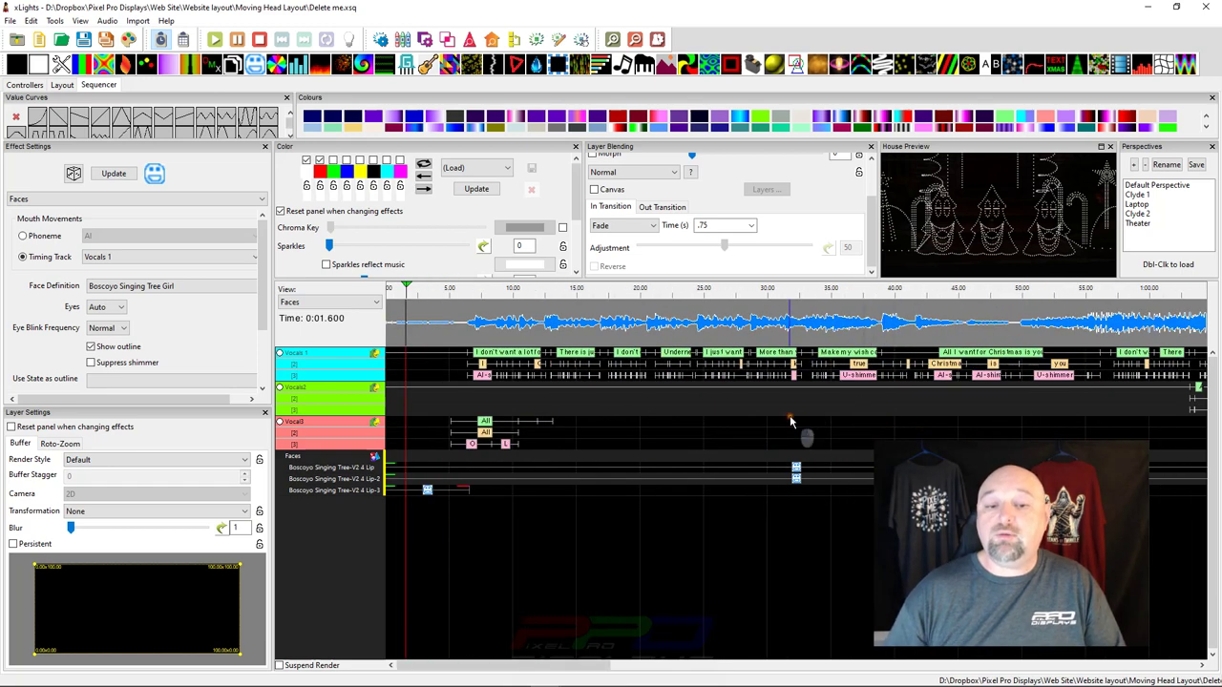
Move all the Vocal3 marks to about 3:25 in the song and delete the marks on its phrase layer
scroll(720, 443, down, 2)
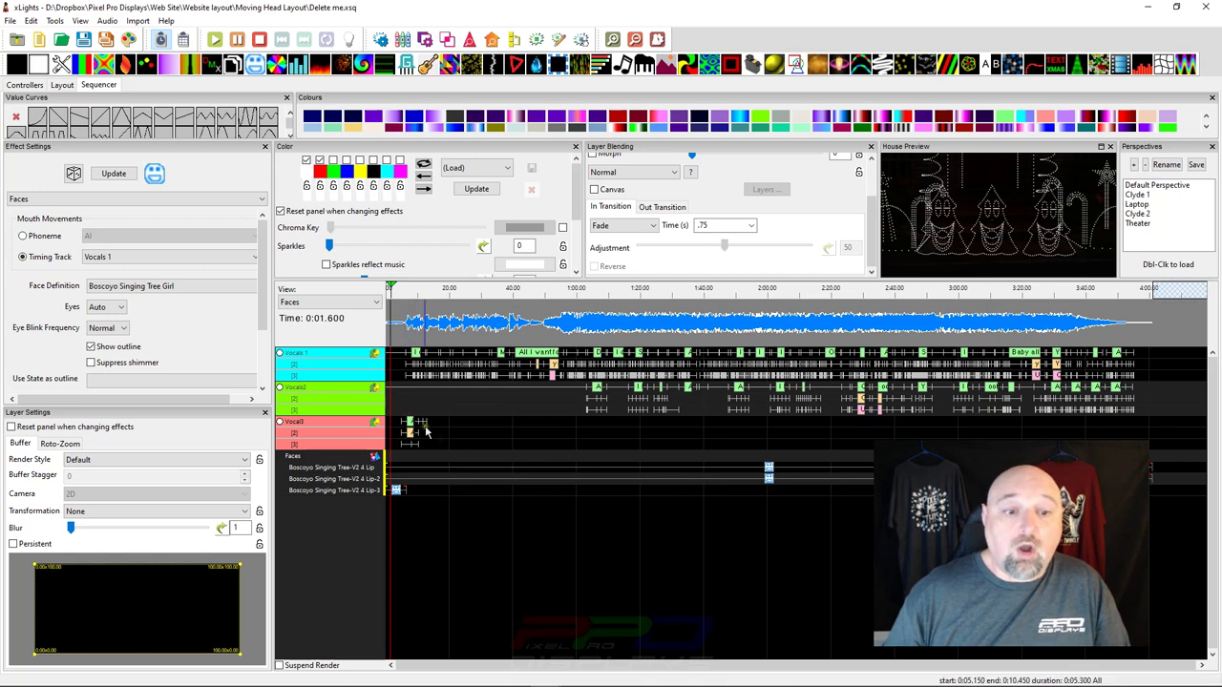
drag(462, 448, 1043, 434)
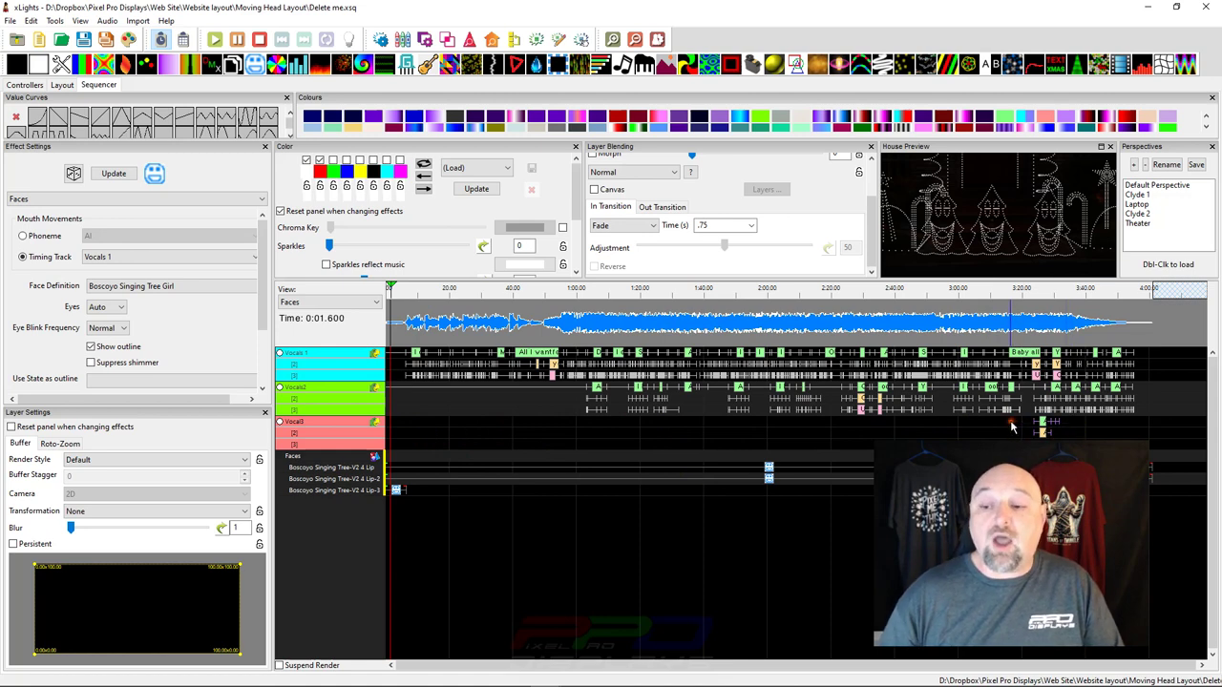
drag(1072, 420, 1002, 427)
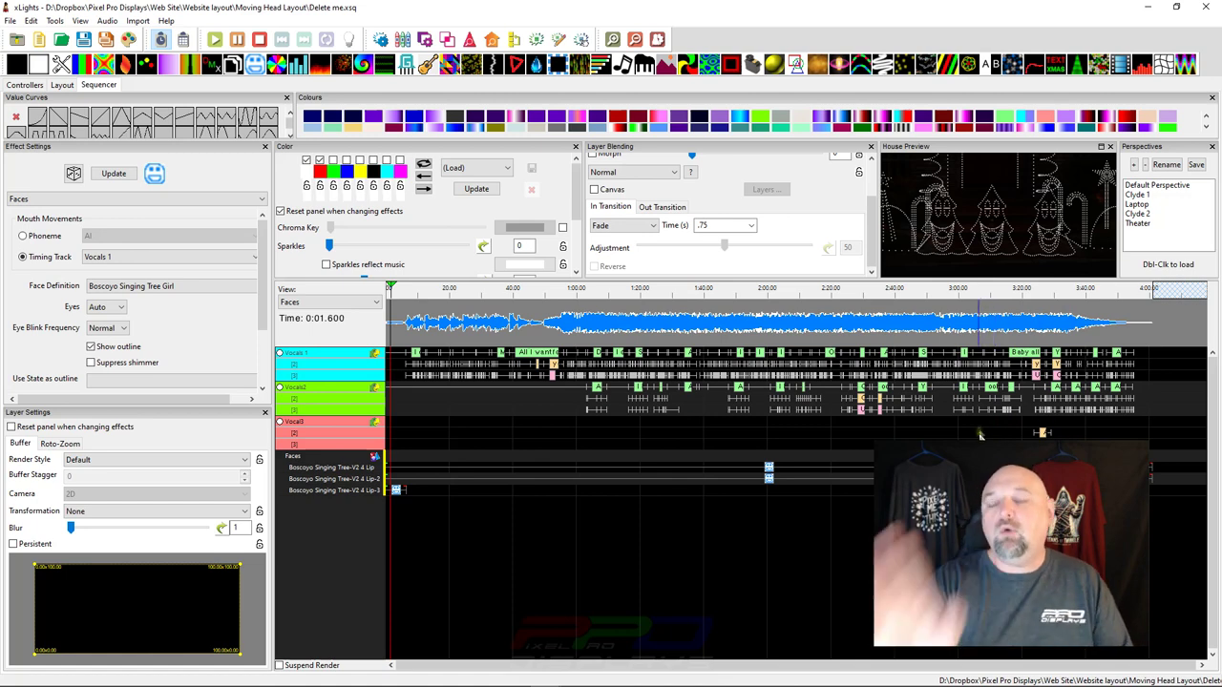
Copy the run of Vocals2 phoneme marks between about 2:01 and 2:17 in the song
click(1027, 325)
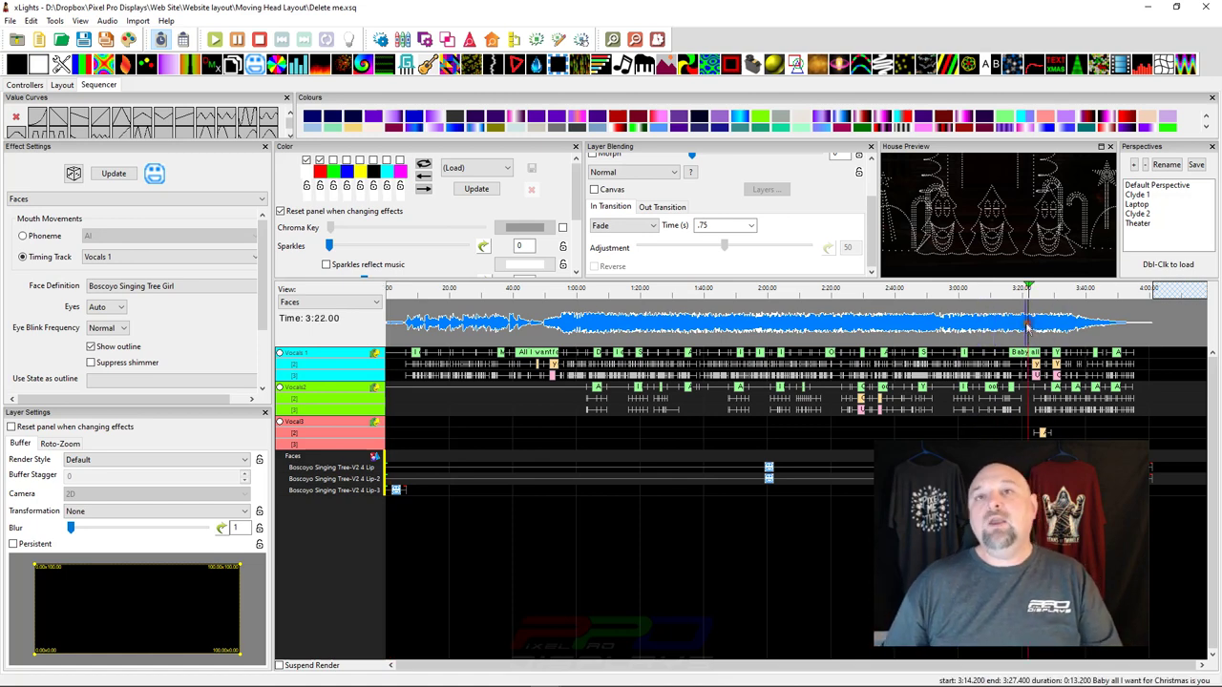
scroll(1012, 328, up, 2)
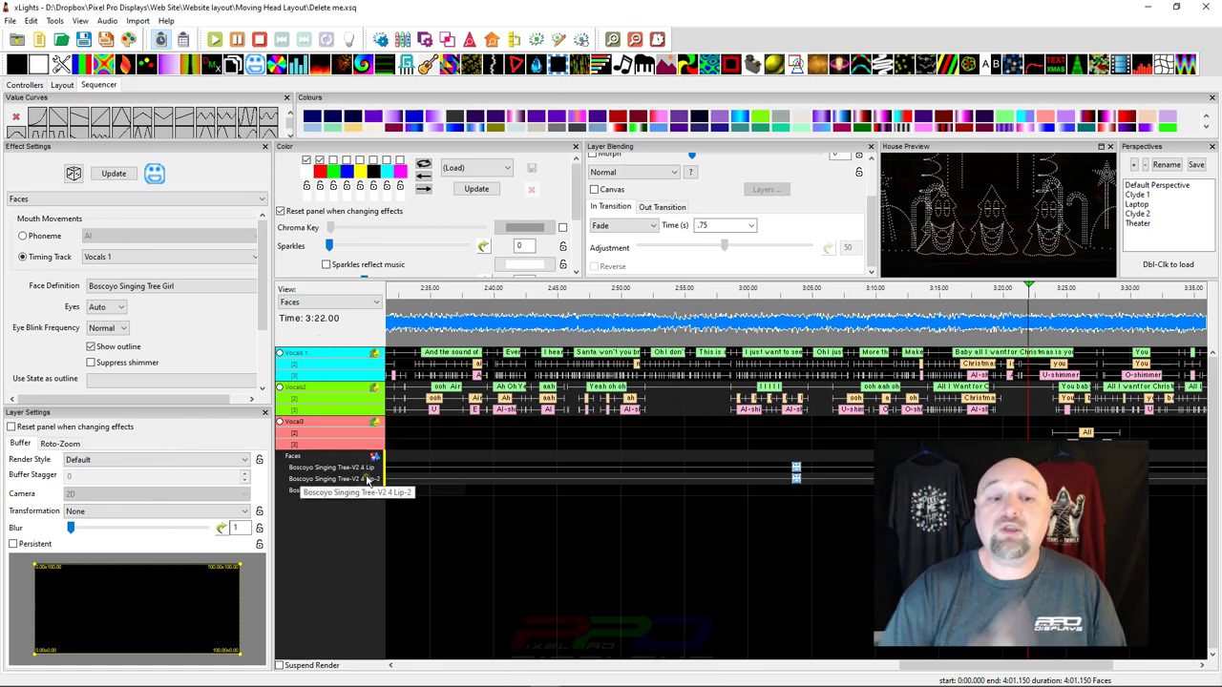
scroll(583, 440, left, 3)
scroll(578, 437, left, 6)
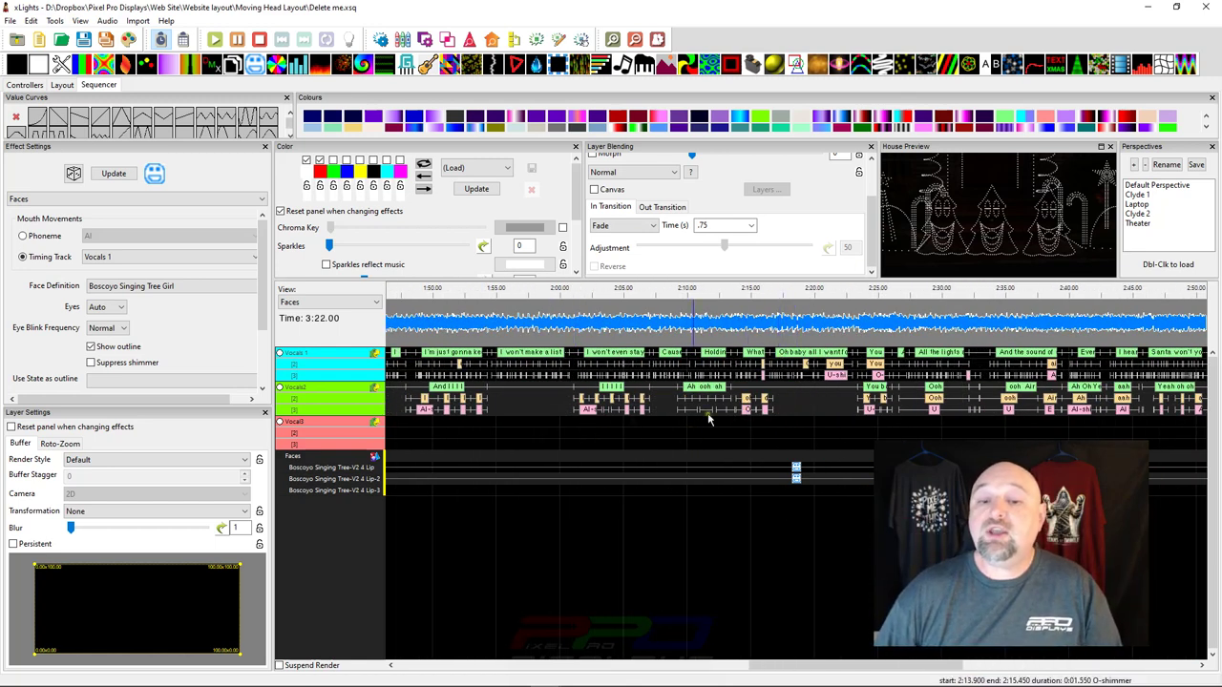
drag(551, 409, 786, 413)
right_click(583, 417)
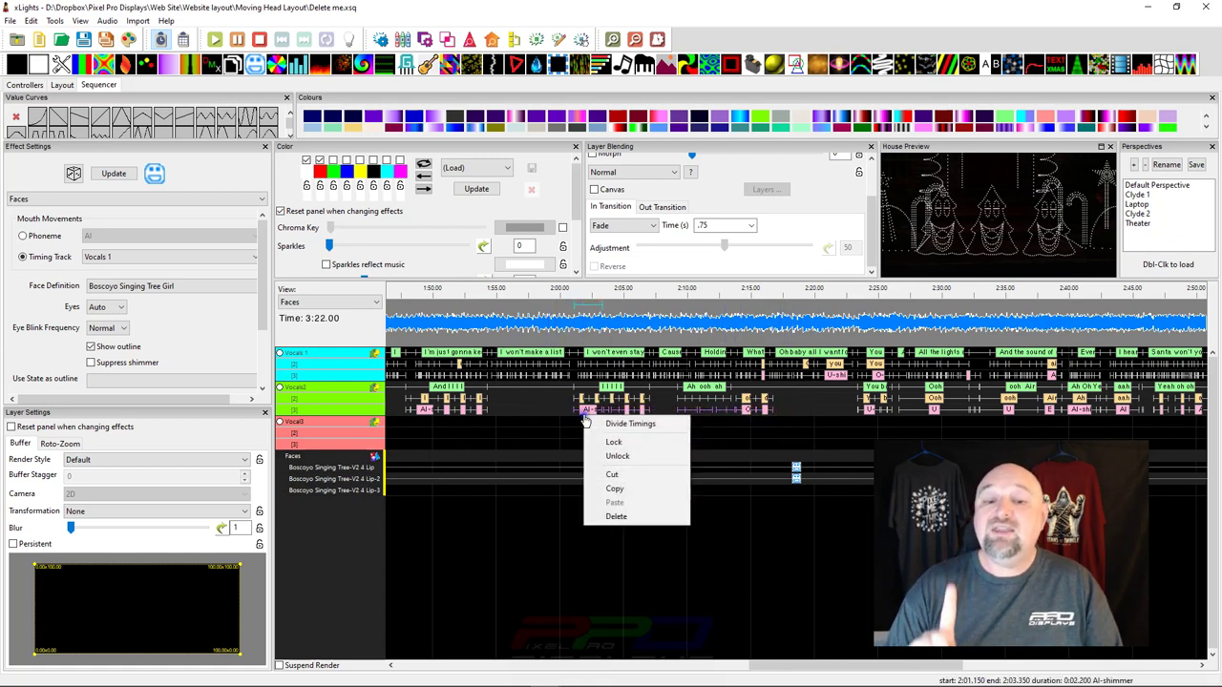
click(611, 489)
Paste the copied phoneme marks onto the Vocal3 phoneme layer at about 2:01.15, in line with the Vocals2 marks
click(578, 324)
scroll(539, 444, up, 4)
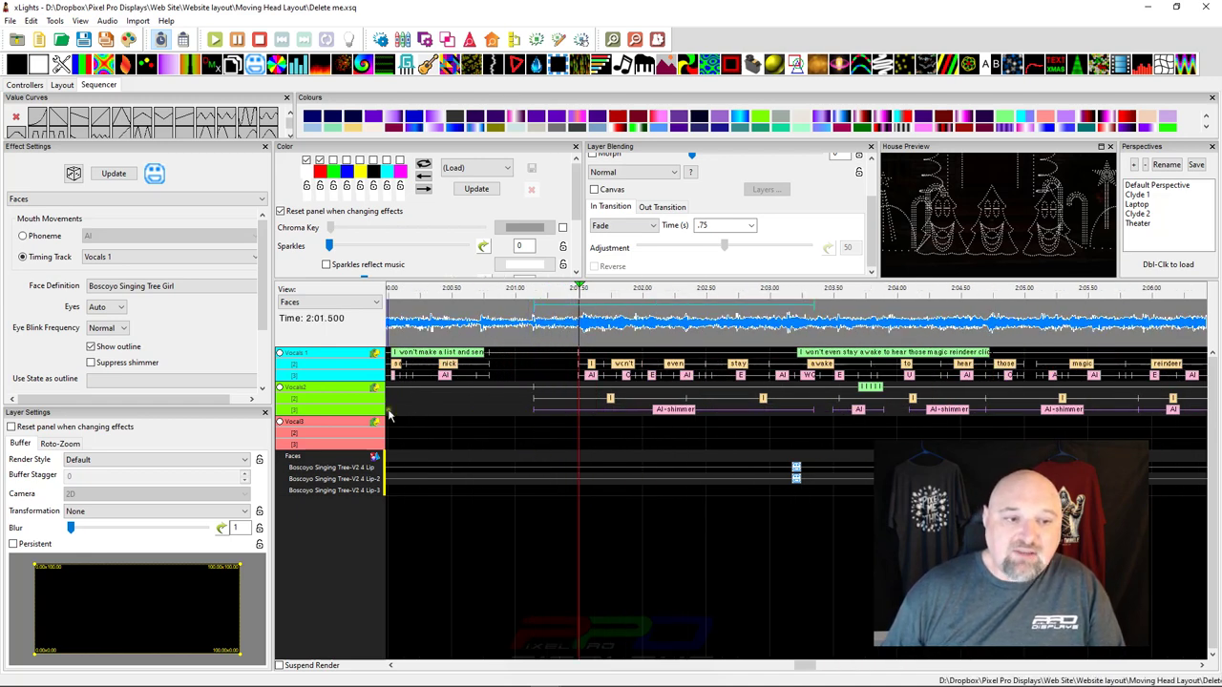
right_click(534, 440)
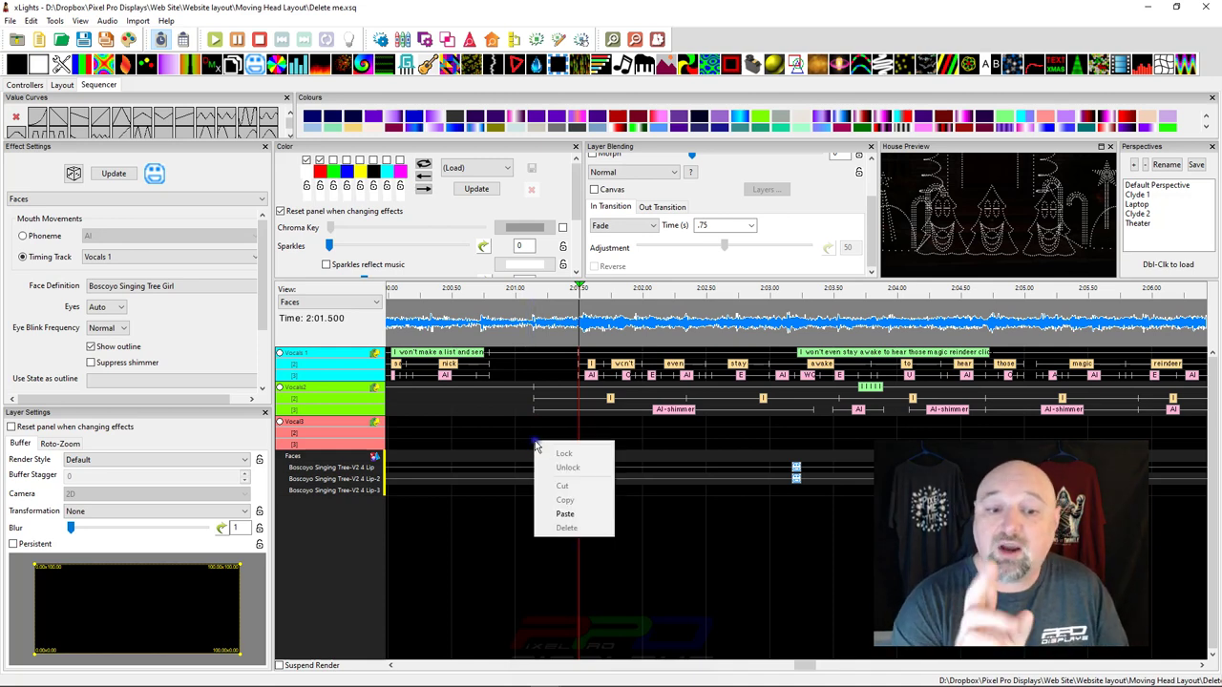
click(563, 514)
scroll(544, 442, down, 2)
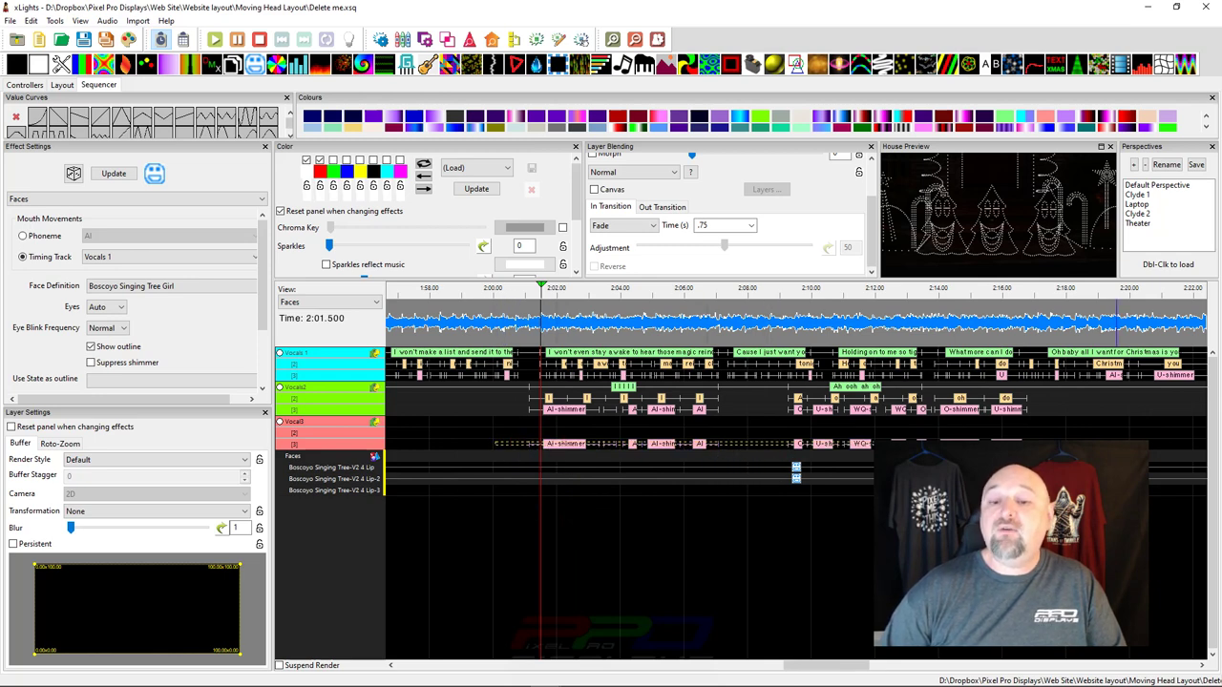
Set the third tree's Faces effect to run from about 1:58.6 to 2:26.6, over the pasted Vocal3 marks
scroll(673, 504, down, 4)
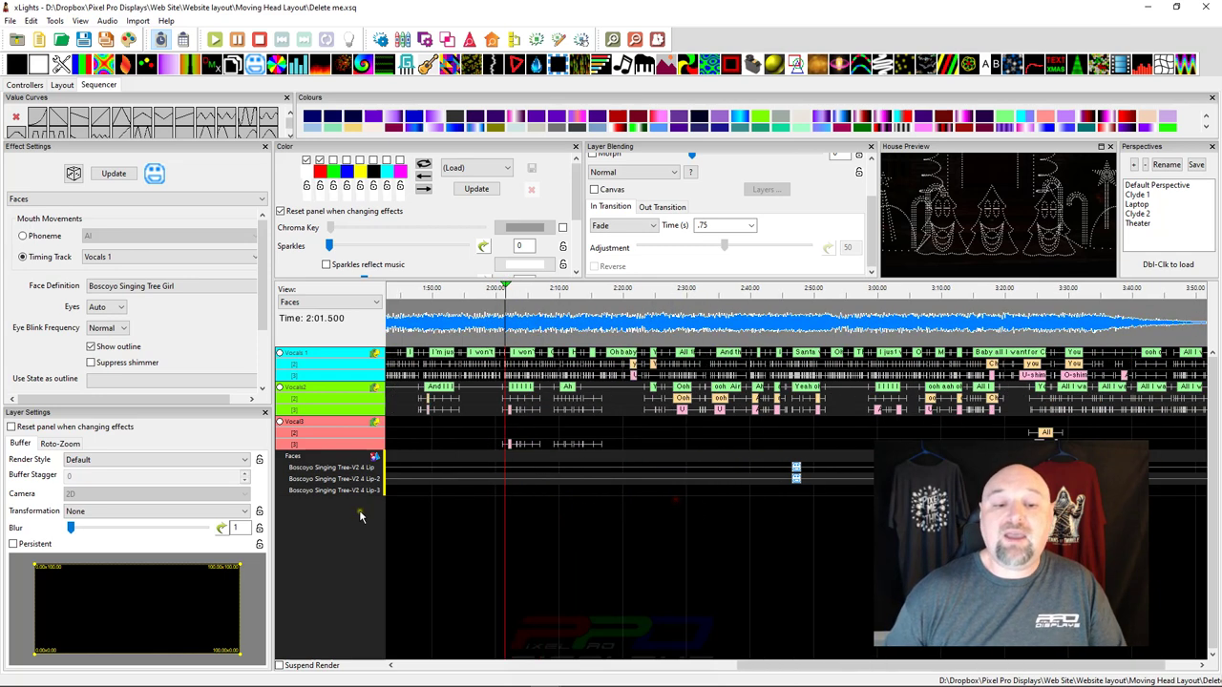
drag(402, 490, 852, 489)
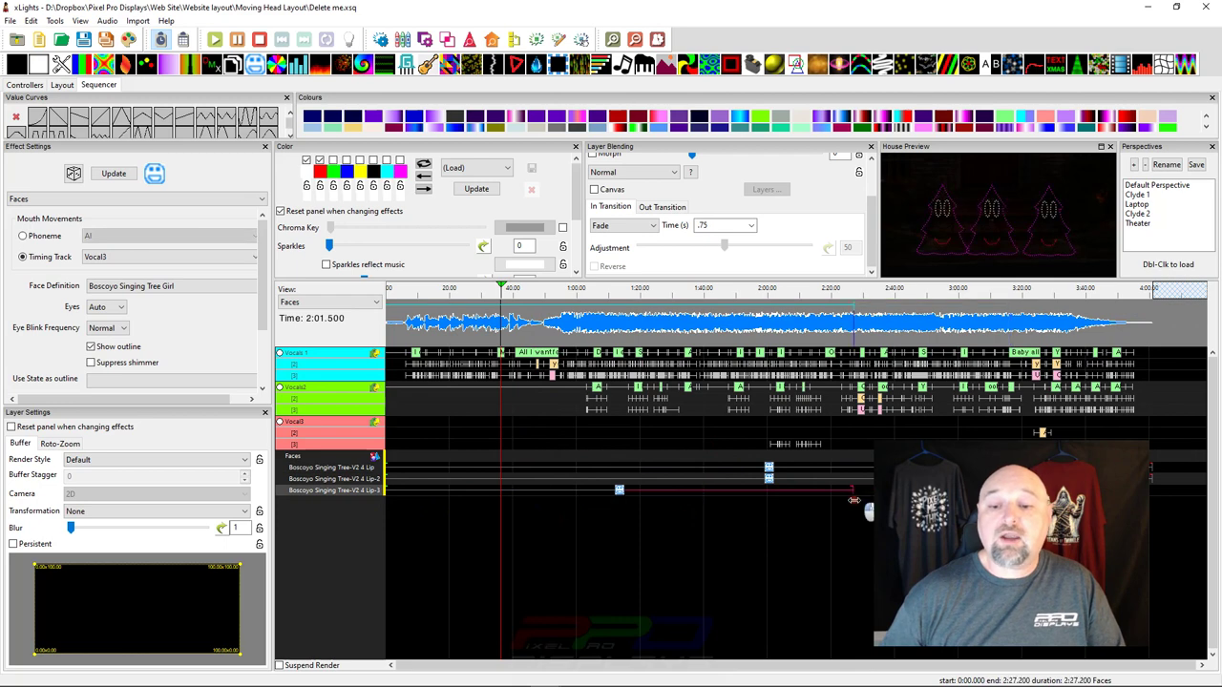
drag(401, 492, 764, 491)
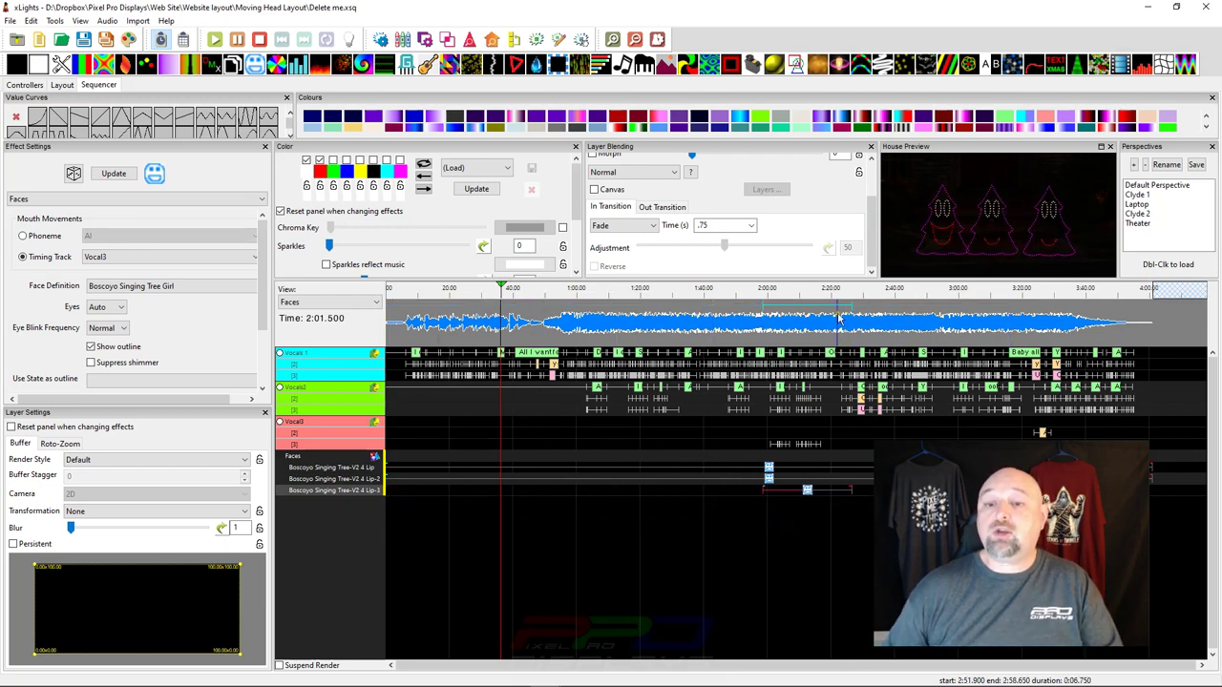
Examine the Vocals 1 words and phonemes at the start of the "I won't make a list" phrase with the face preview
click(768, 287)
scroll(769, 287, up, 4)
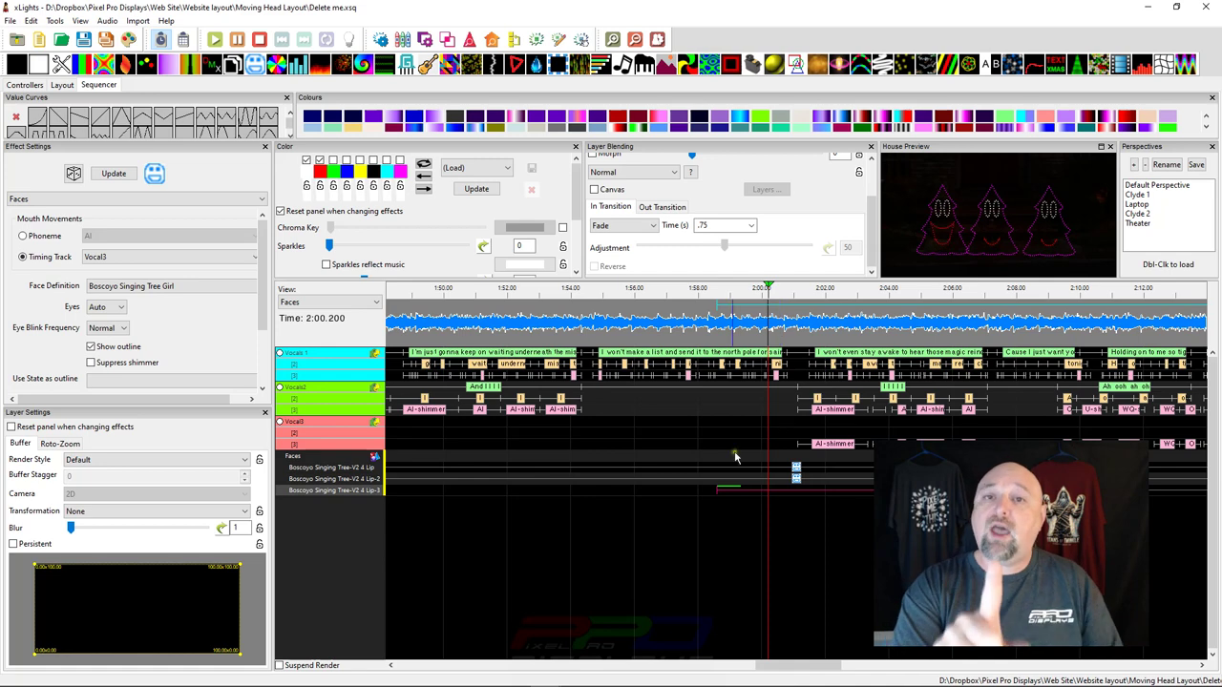
click(597, 352)
scroll(602, 311, up, 4)
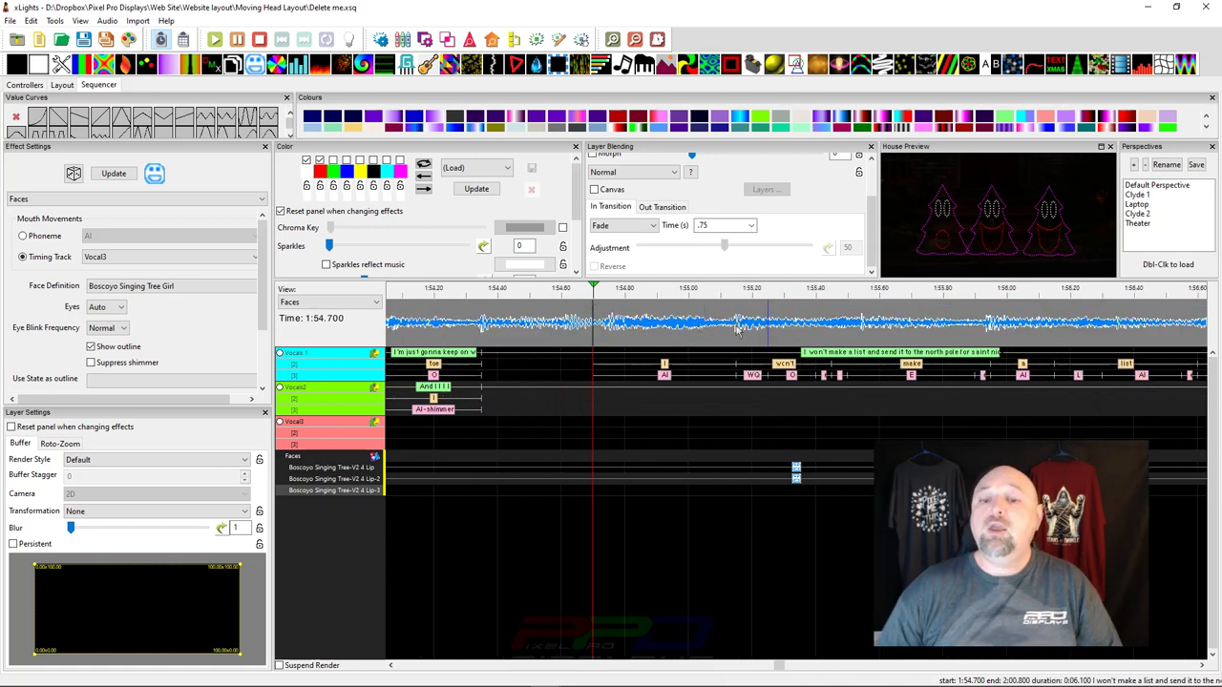
click(752, 325)
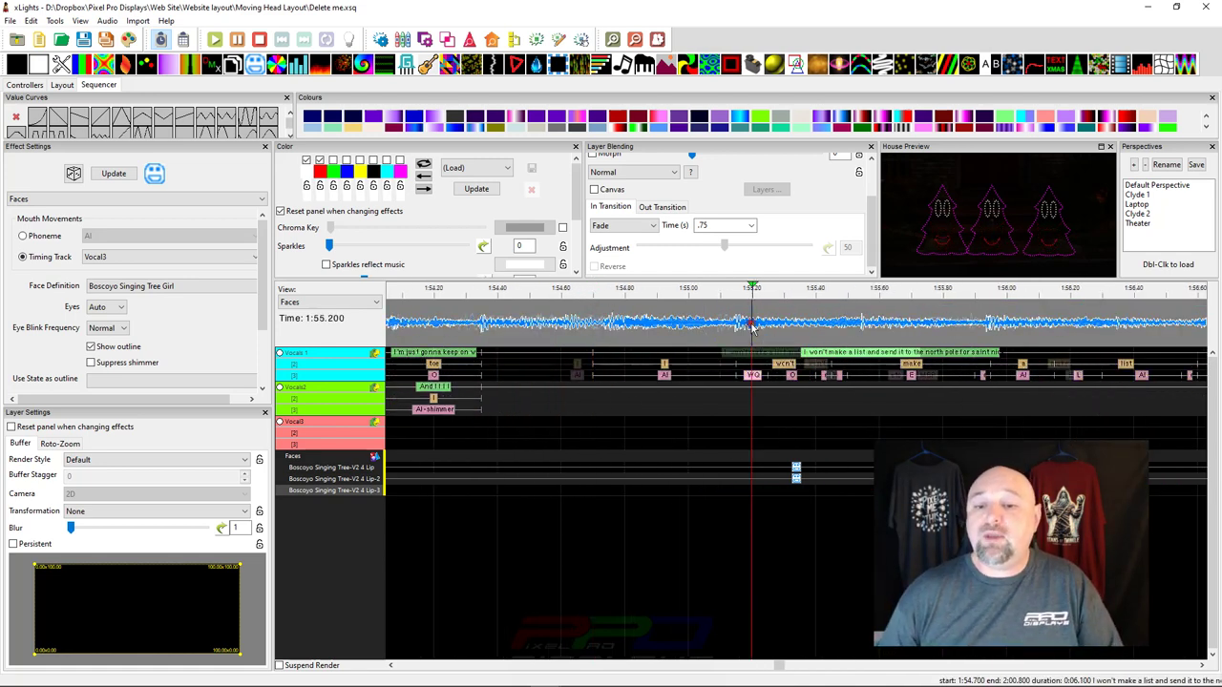
scroll(726, 324, up, 2)
click(536, 376)
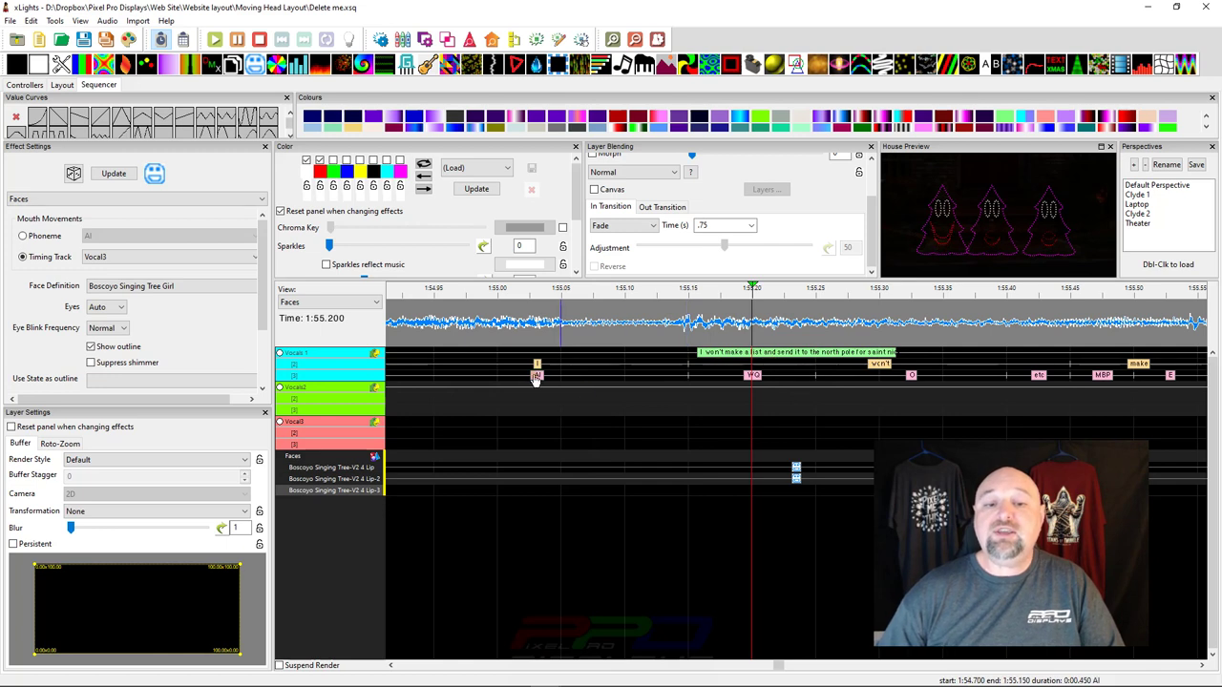
scroll(923, 329, down, 1)
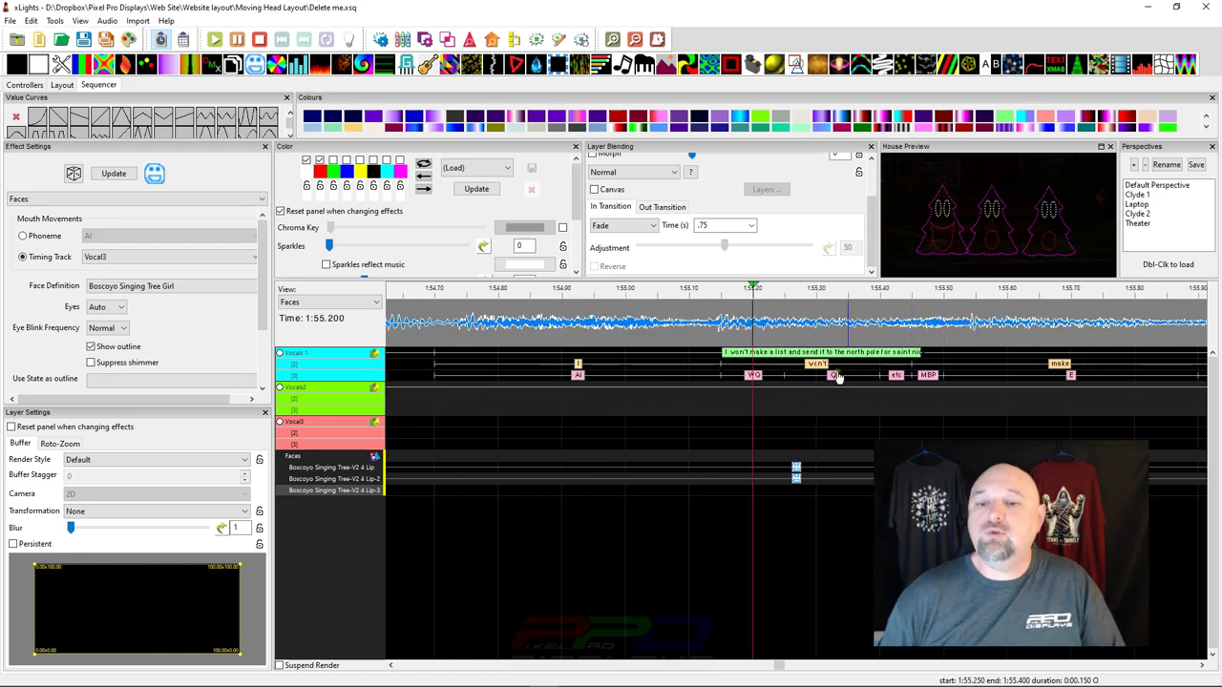
scroll(951, 325, down, 4)
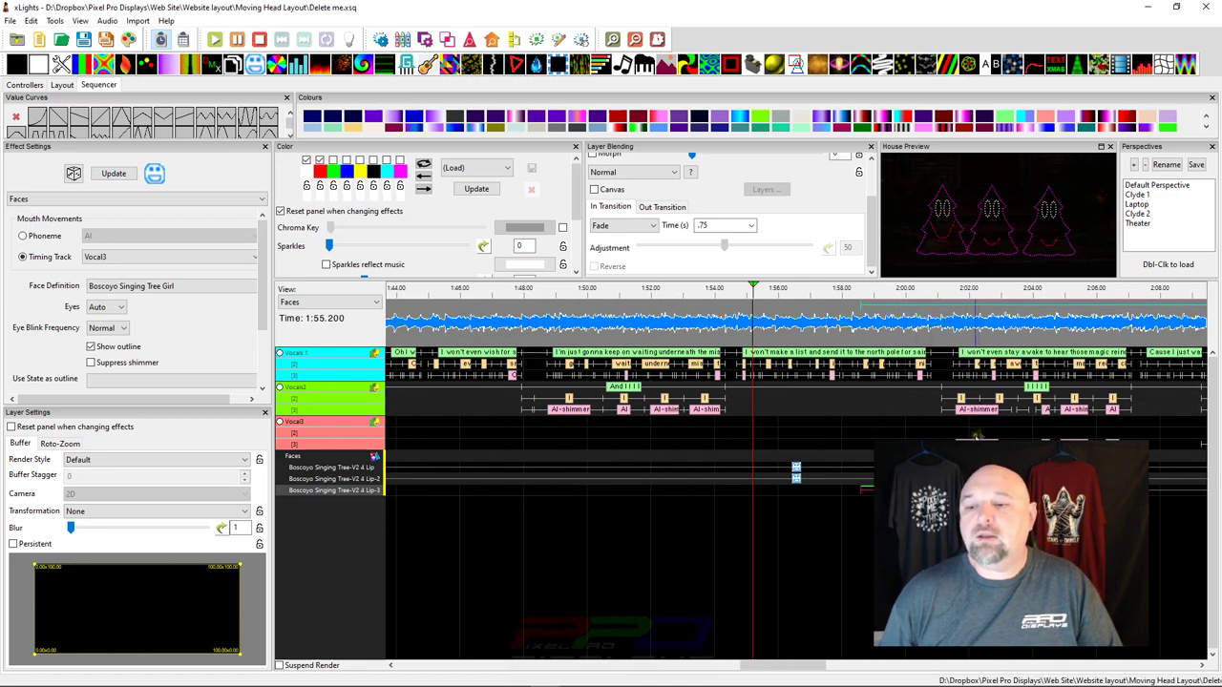
Paste an AI-shimmer phoneme mark onto the Vocal3 phoneme layer starting at 1:55.200
click(945, 324)
scroll(945, 325, up, 1)
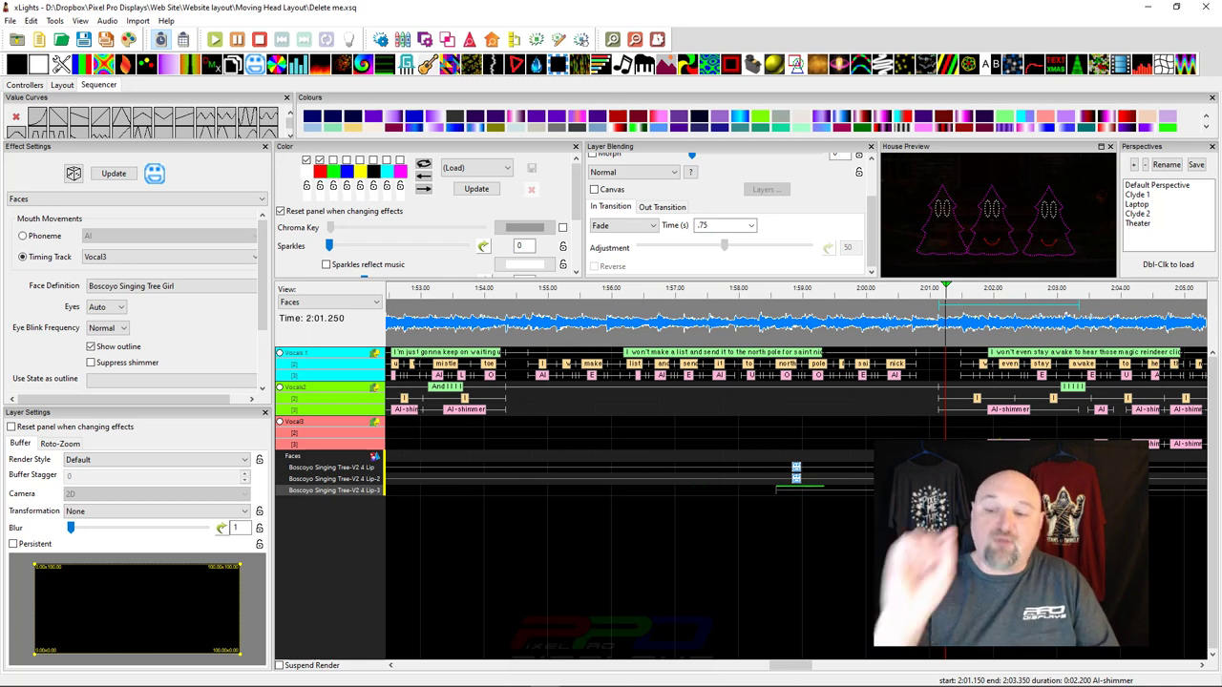
right_click(563, 448)
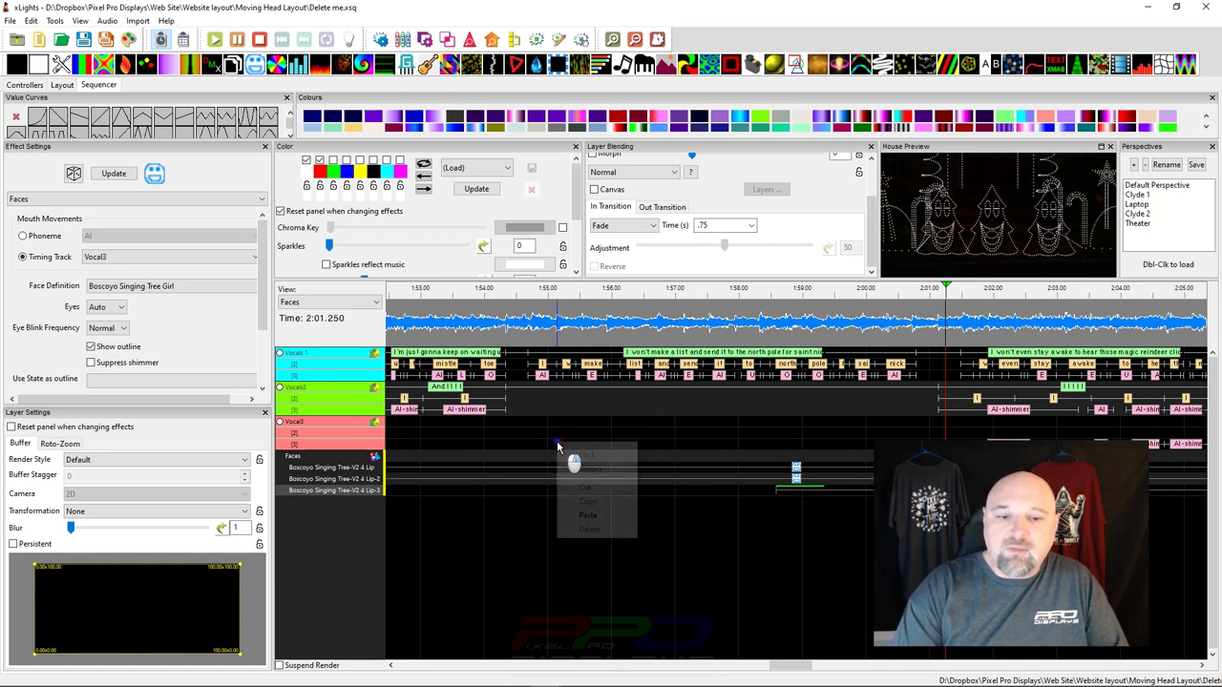
click(600, 512)
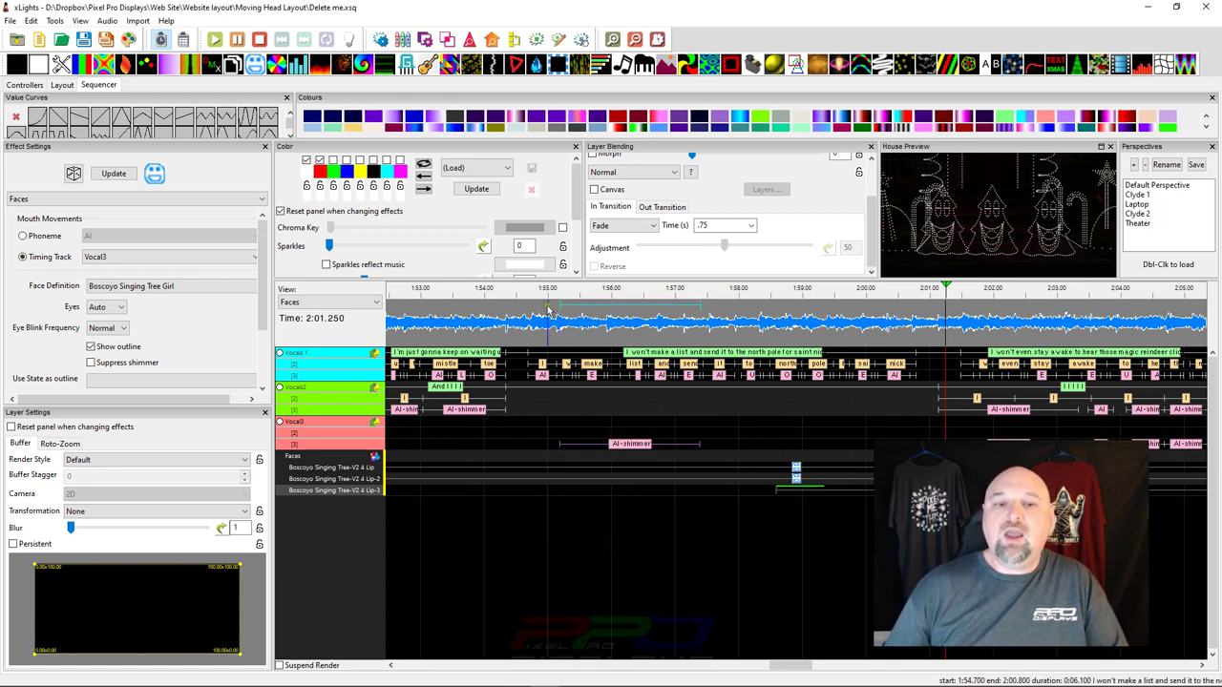
Extend the pasted AI-shimmer mark on Vocal3 to end at 1:58.650 and relabel it O
mouse_move(557, 324)
mouse_down()
mouse_move(572, 344)
mouse_move(781, 329)
mouse_up()
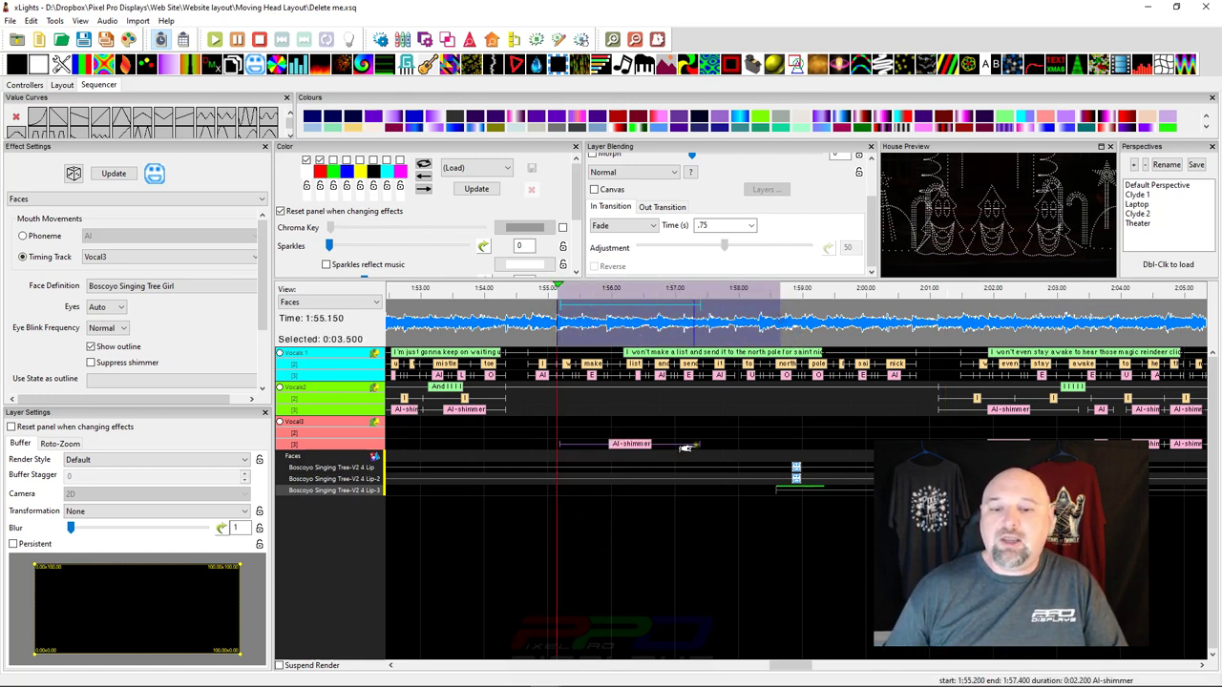
drag(699, 444, 775, 444)
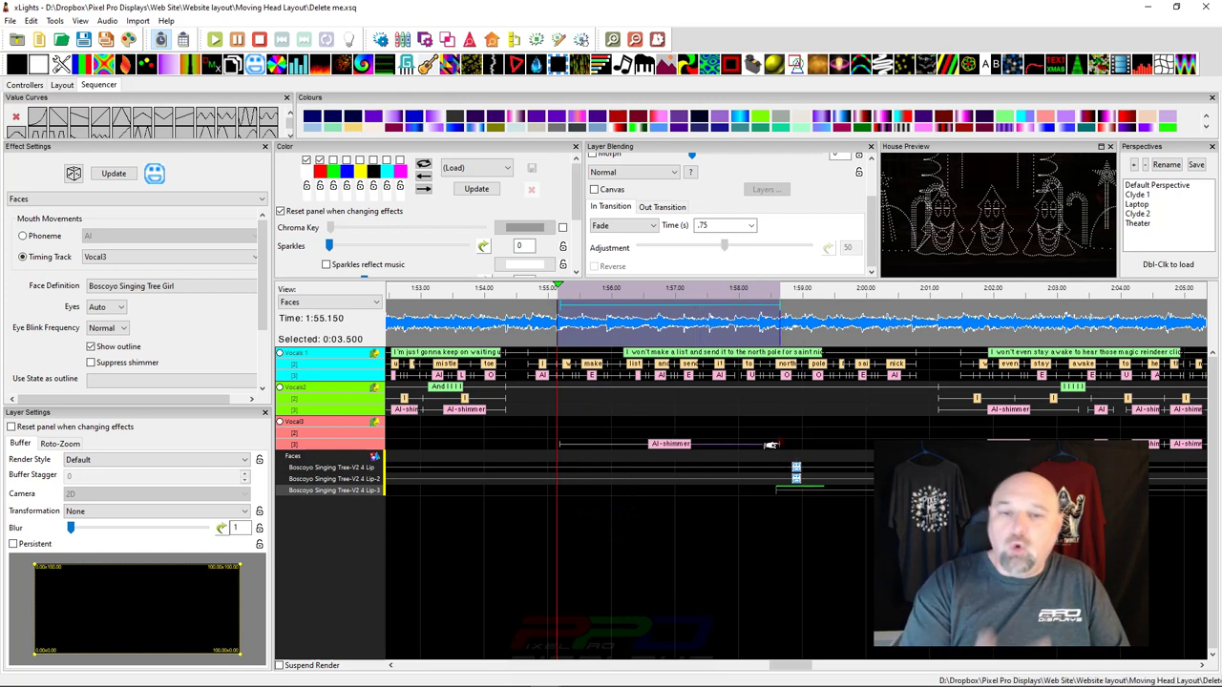
double_click(667, 445)
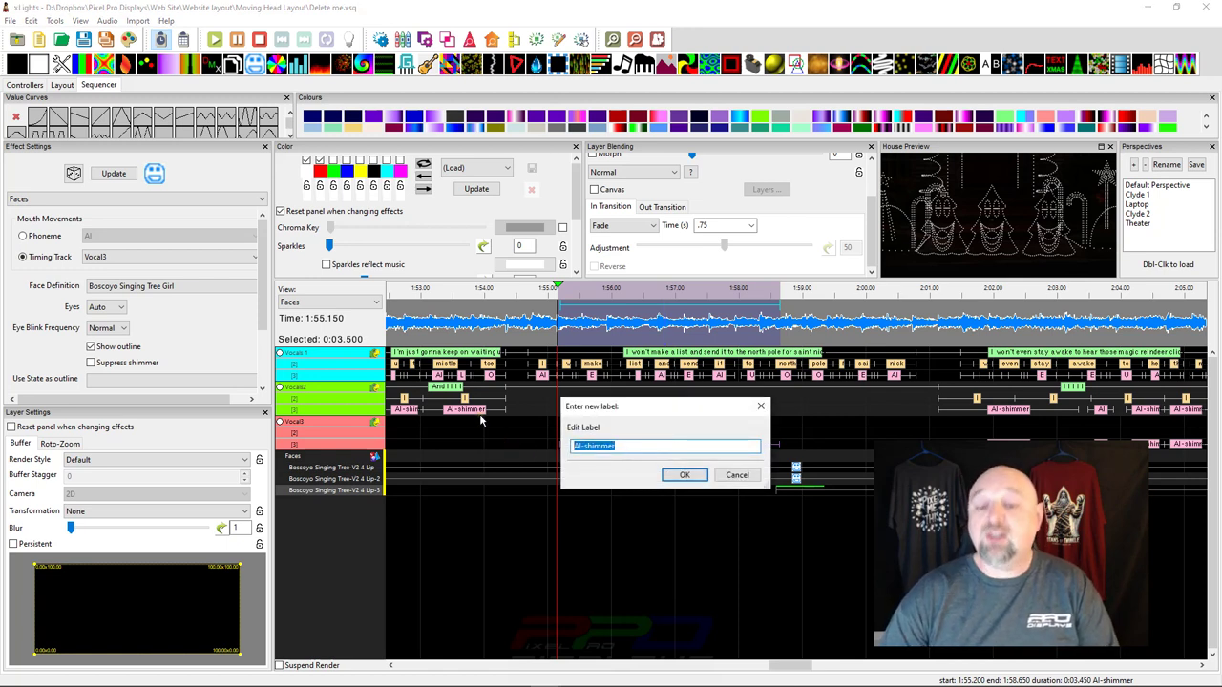
text(O)
key(Return)
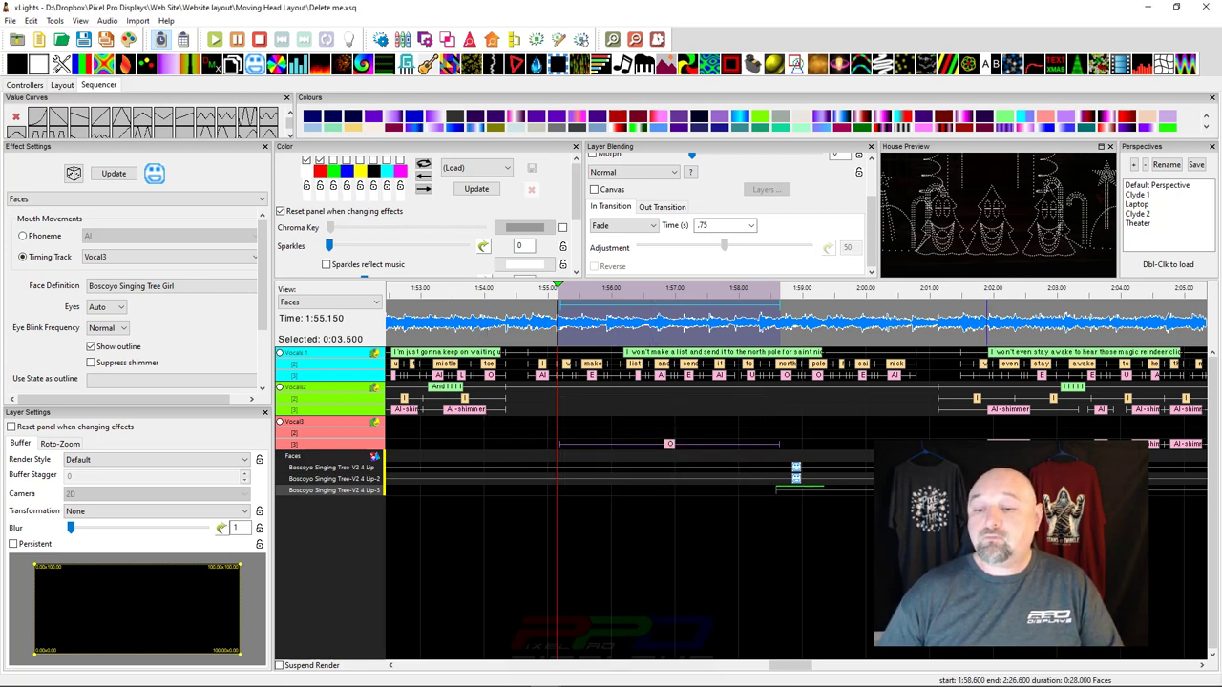
Move the third tree's Faces effect earlier to start at about 1:54.55 and preview the O phoneme mark
click(1055, 352)
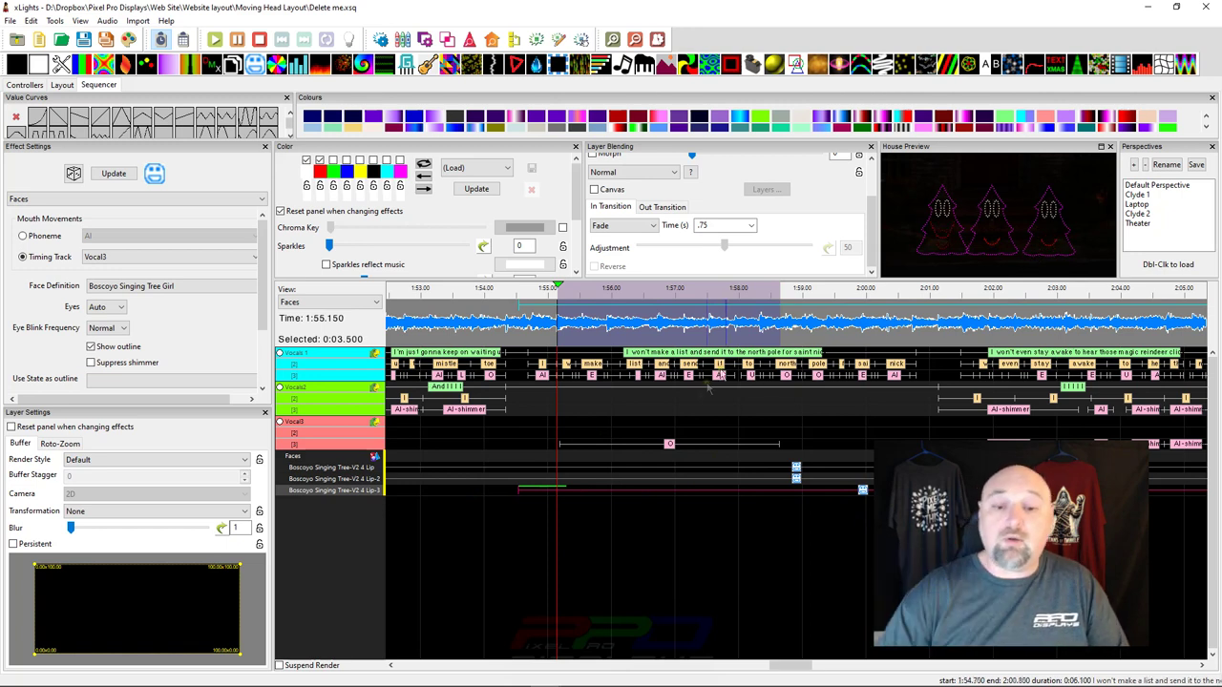
click(670, 445)
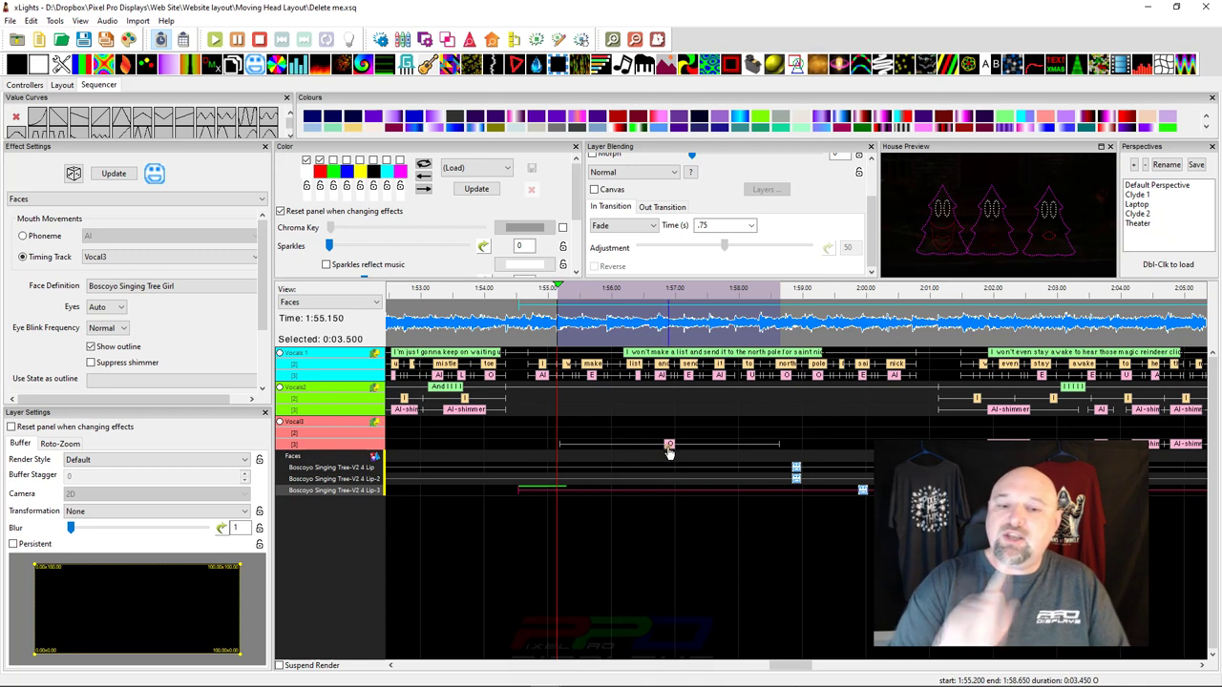
click(669, 446)
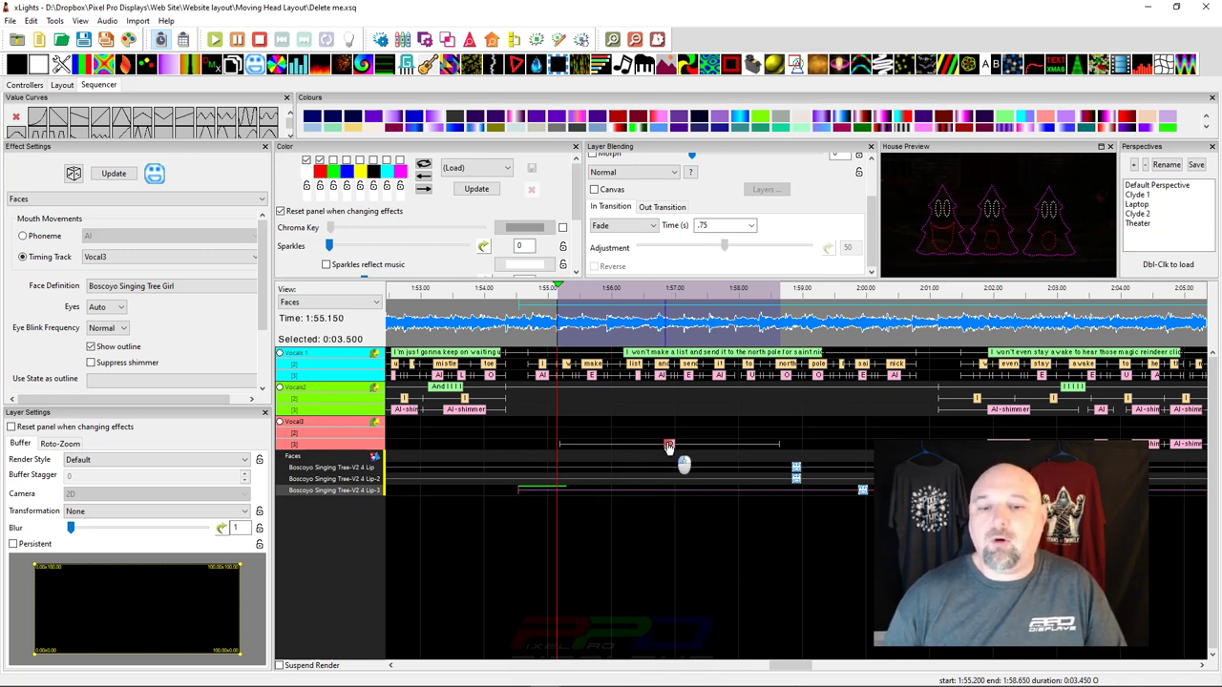
Relabel the O phoneme mark on the Vocal3 track as O-shimmer
double_click(669, 446)
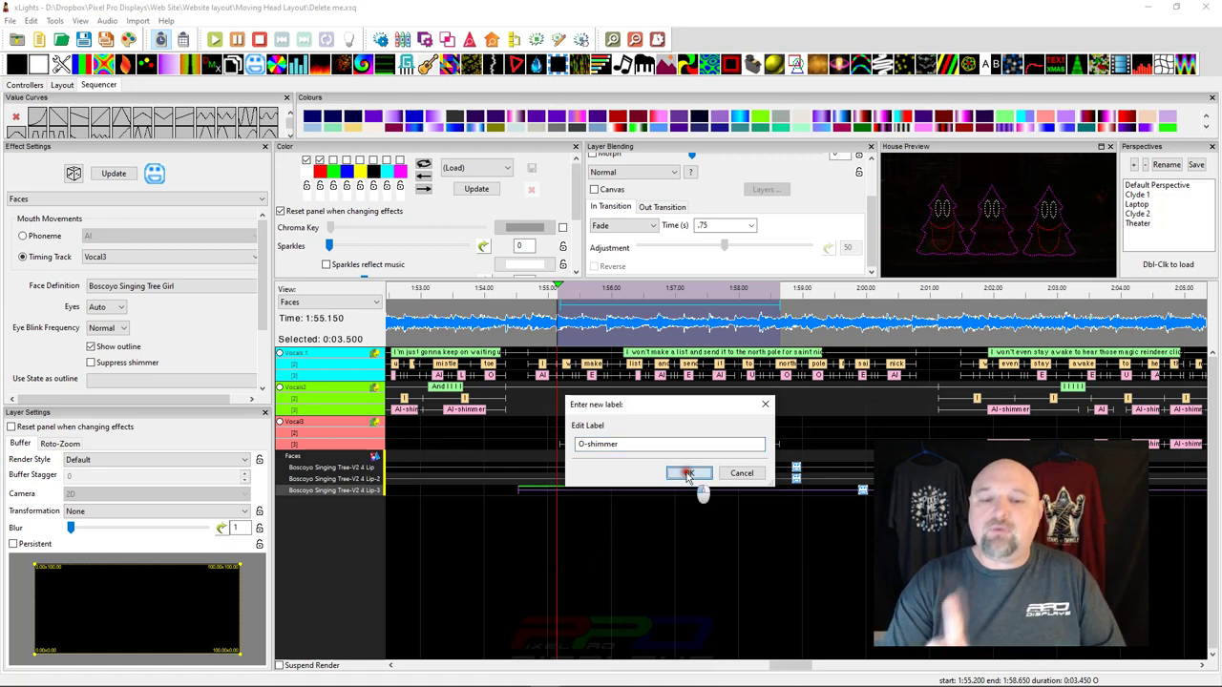
click(625, 455)
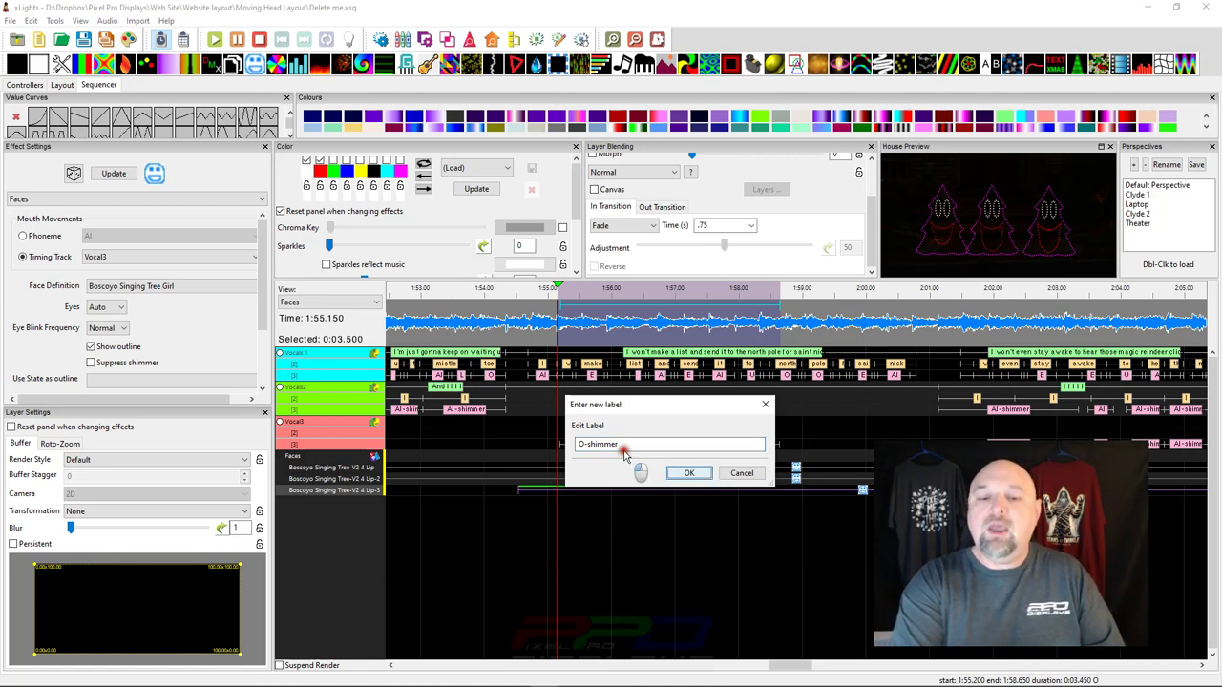
click(687, 474)
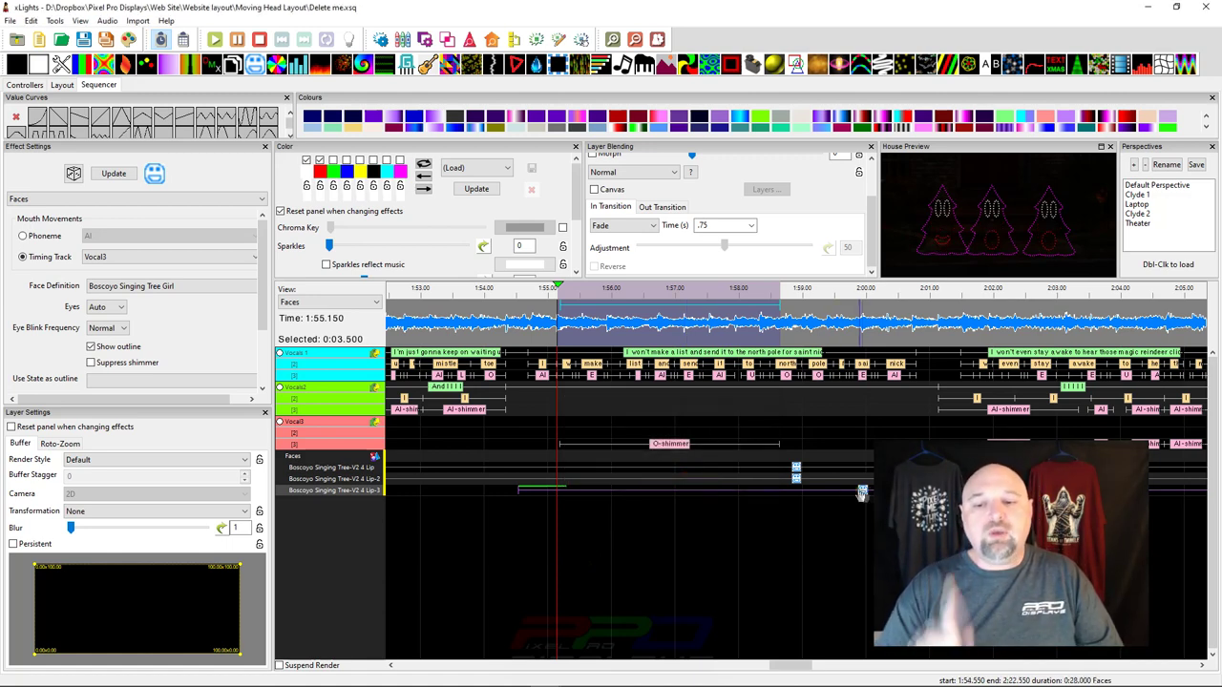
Shift the third tree's Faces effect to start at about 1:54, turn on Suppress shimmer and preview the O-shimmer mark
drag(861, 493, 844, 493)
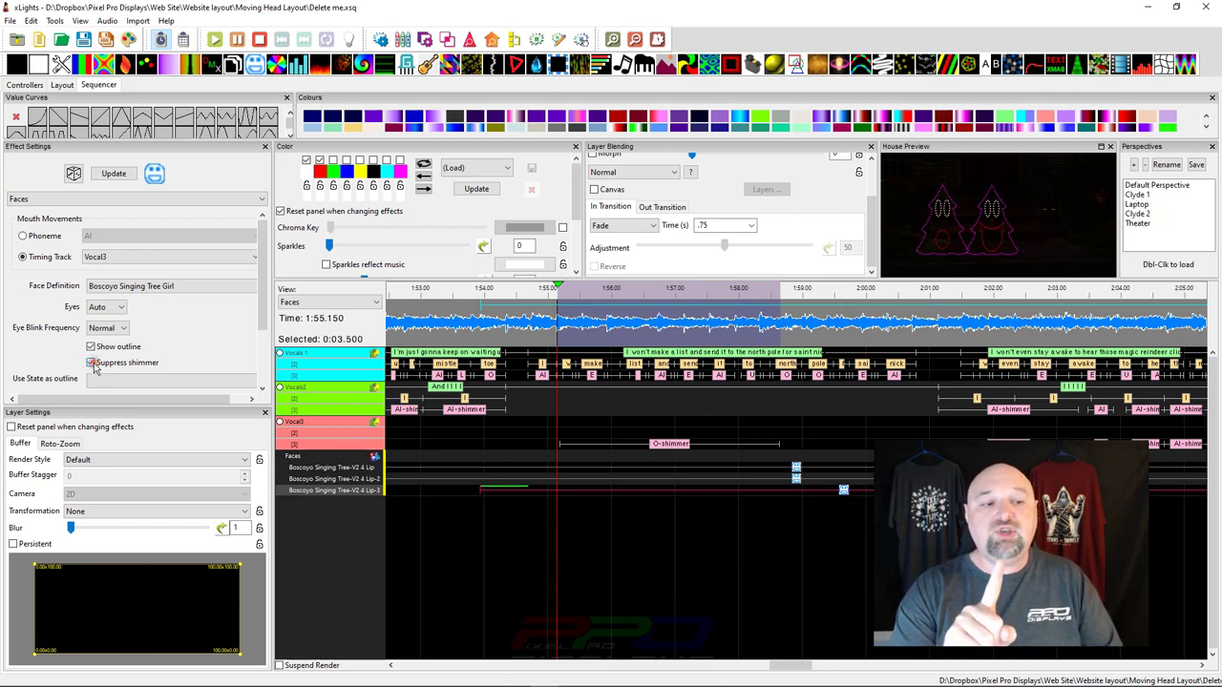
click(91, 363)
key(space)
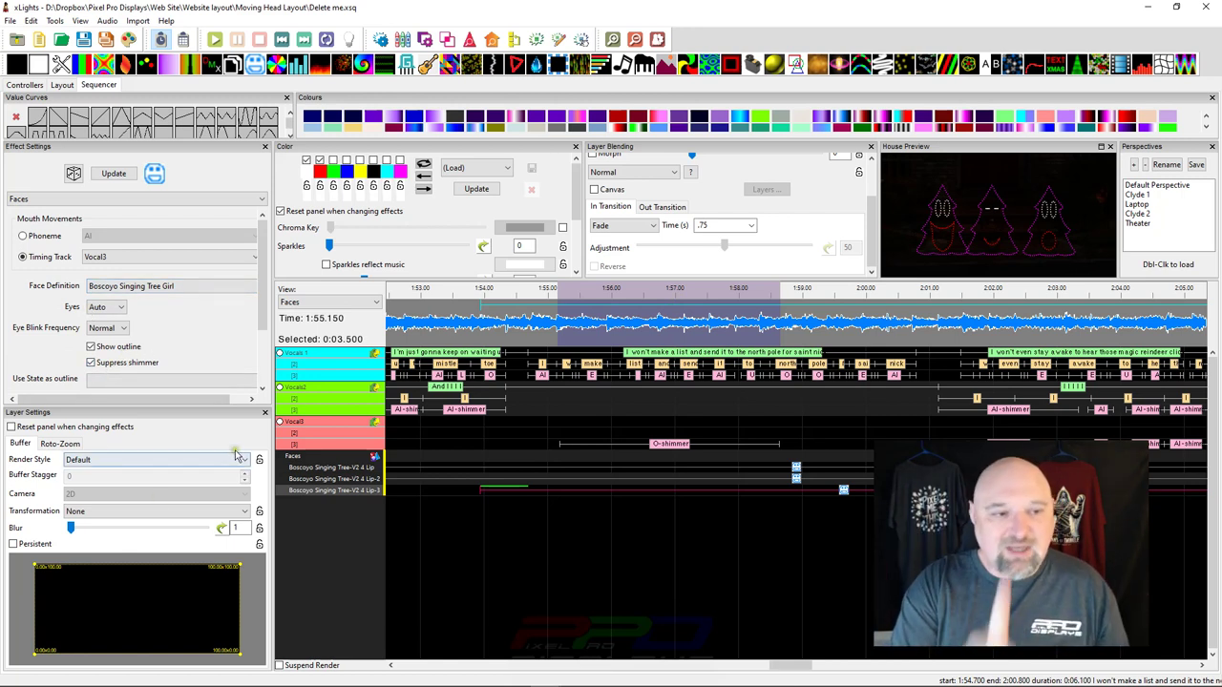
click(670, 445)
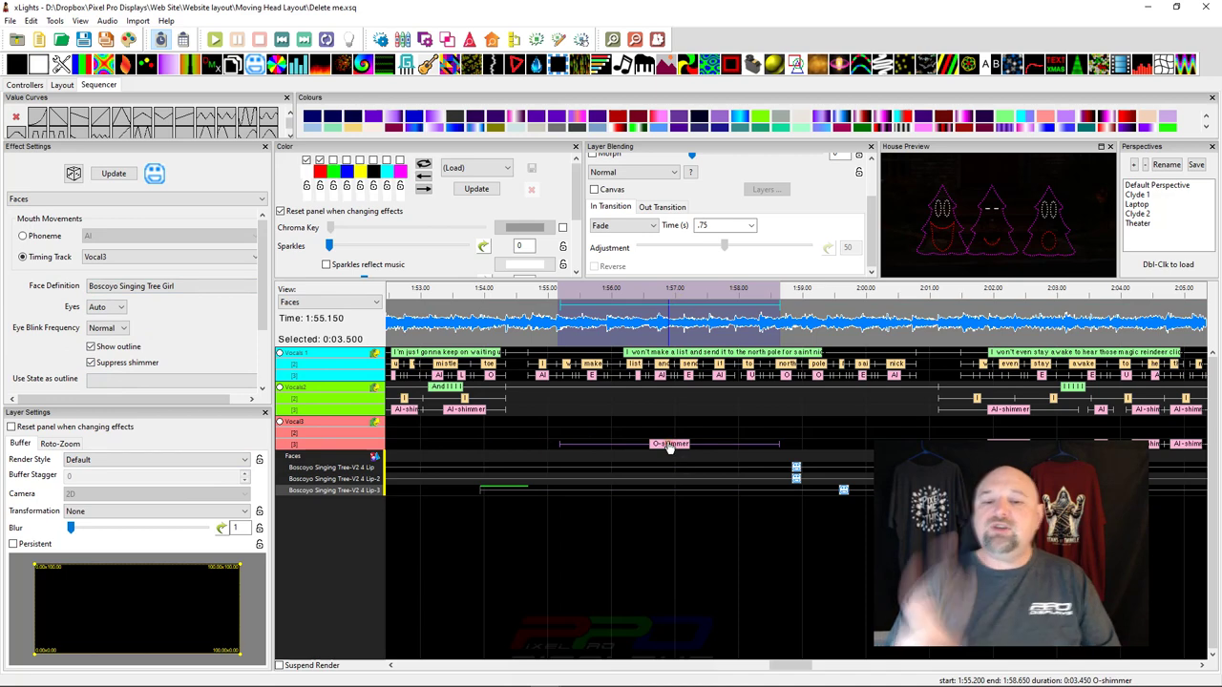
Copy the MBP phoneme mark near 1:49 from Vocals 1, paste it on Vocal3 at 1:48.500 and extend it to 1:49.000
click(540, 467)
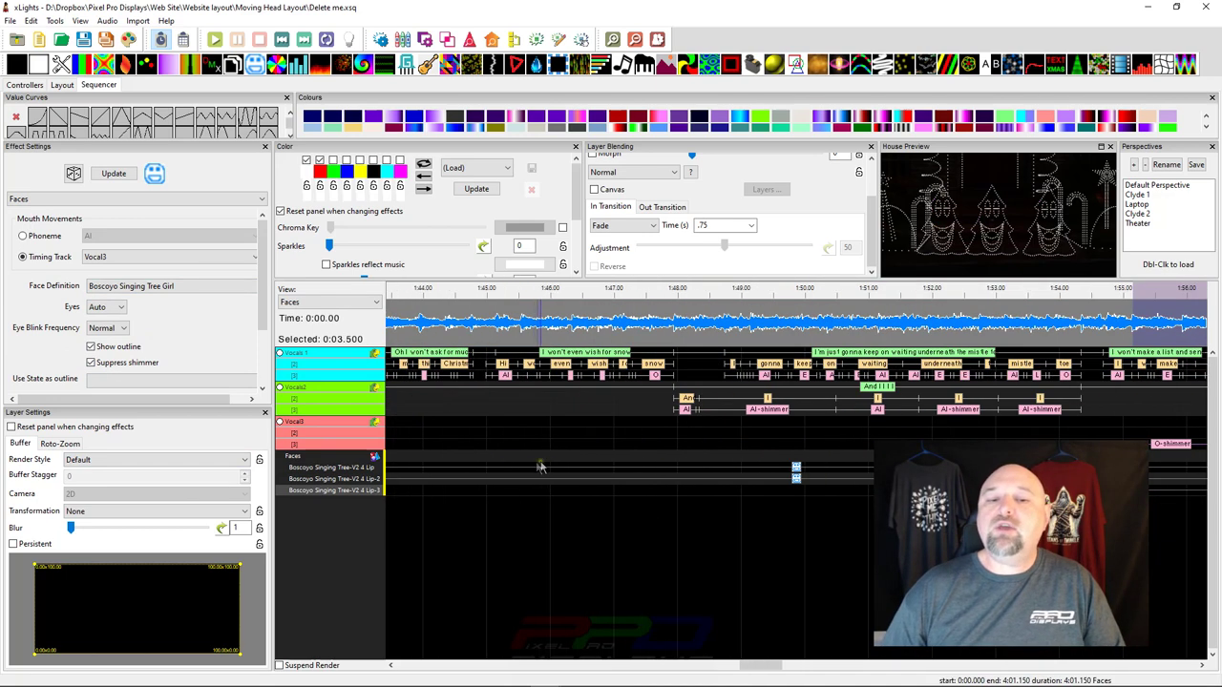
click(735, 315)
scroll(739, 320, up, 3)
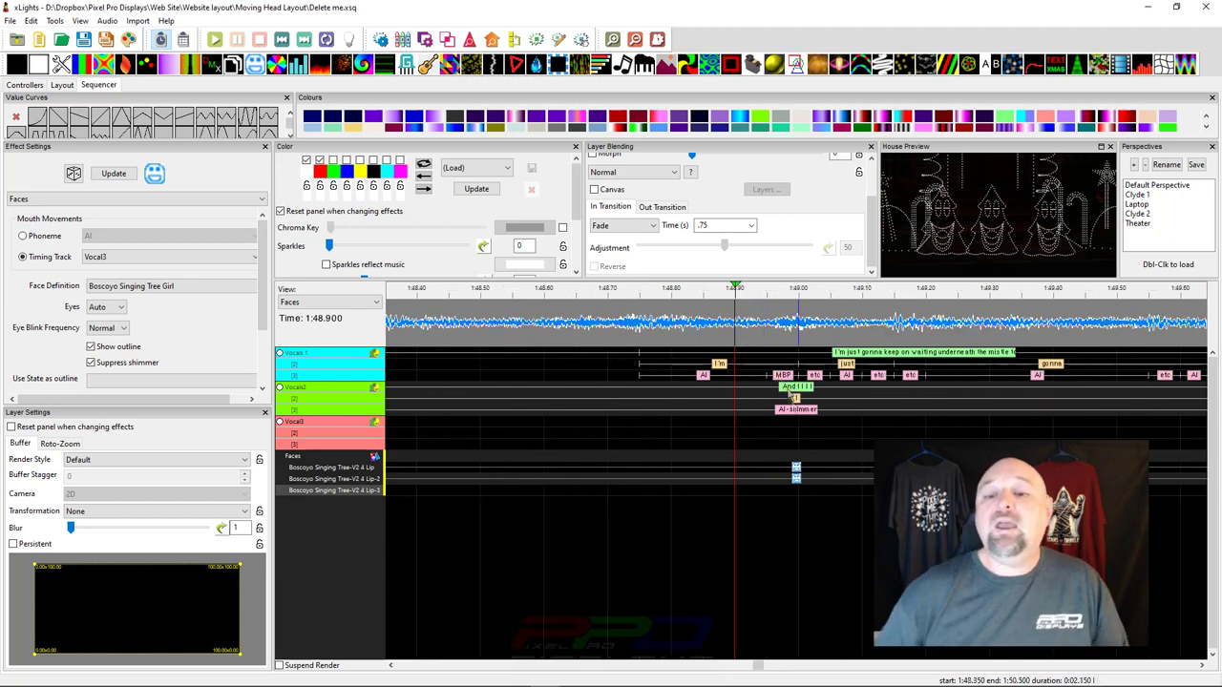
right_click(783, 379)
click(799, 449)
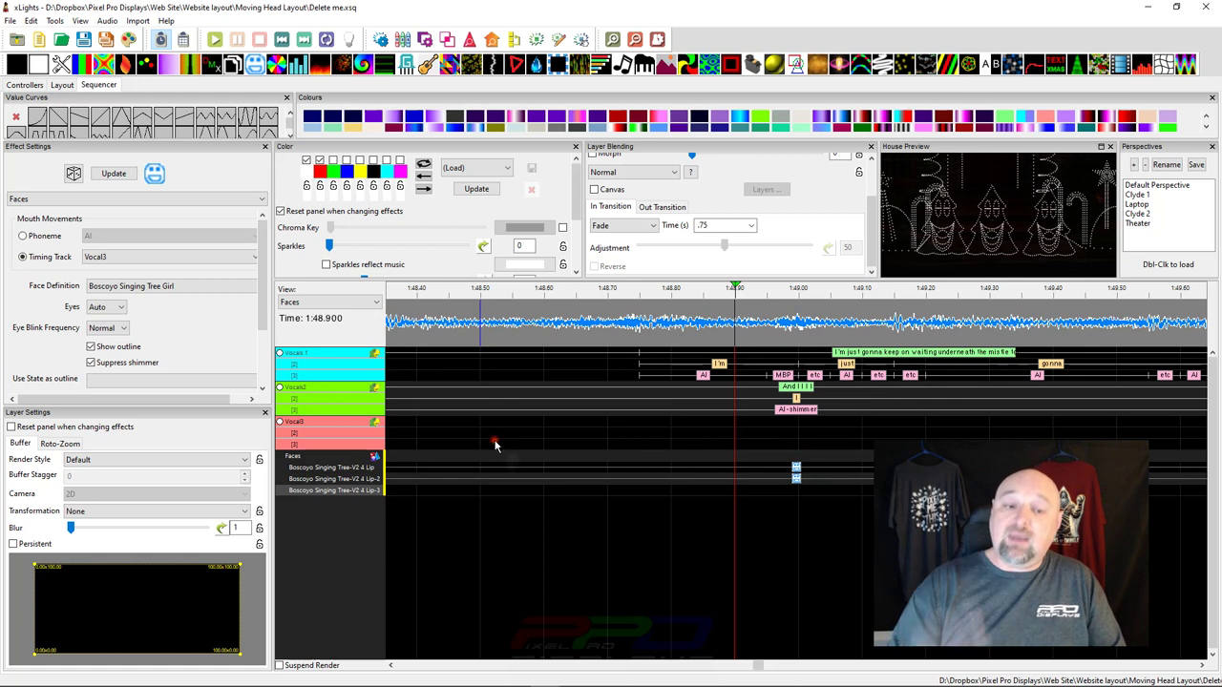
right_click(494, 444)
click(520, 511)
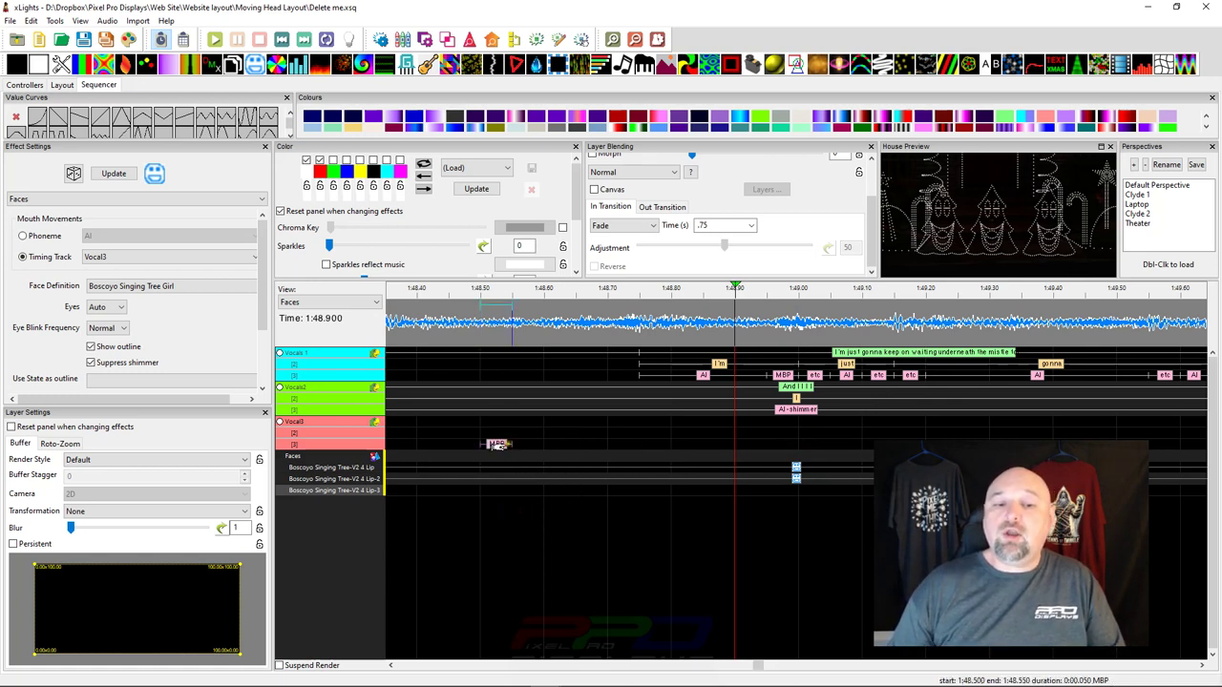
drag(513, 446, 798, 446)
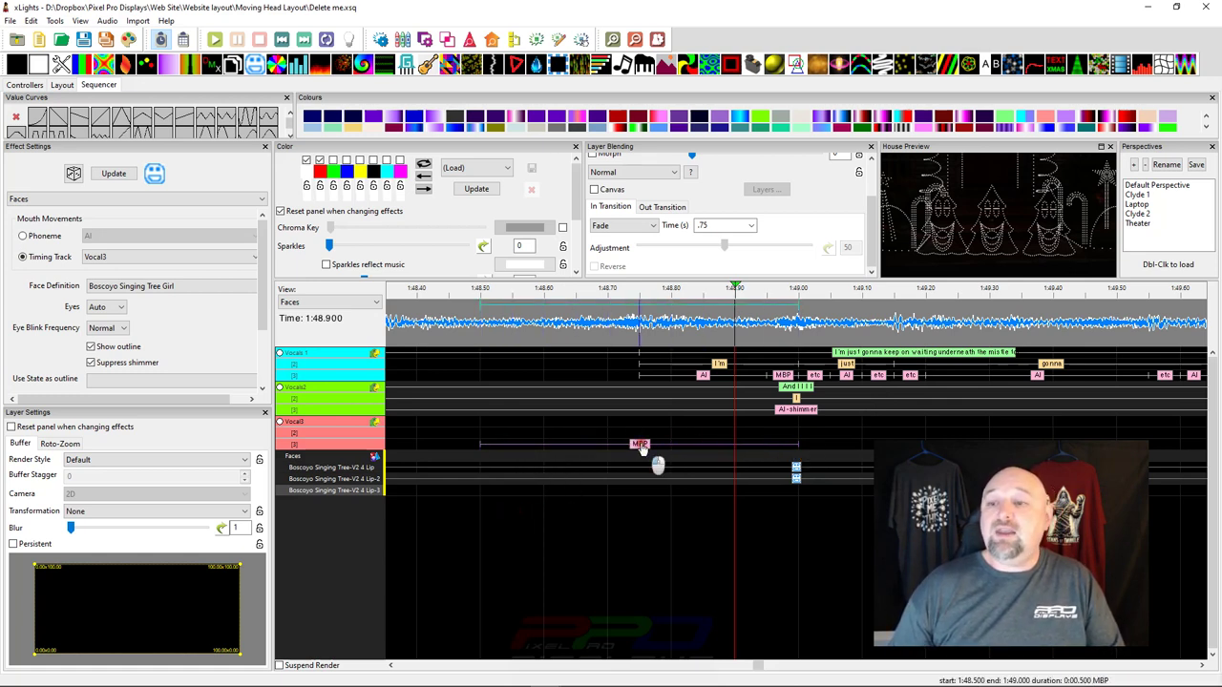
click(642, 453)
Place a Faces effect driven by Vocal3 on the third tree around the MBP mark and set its fade-out time to 0
scroll(733, 467, down, 2)
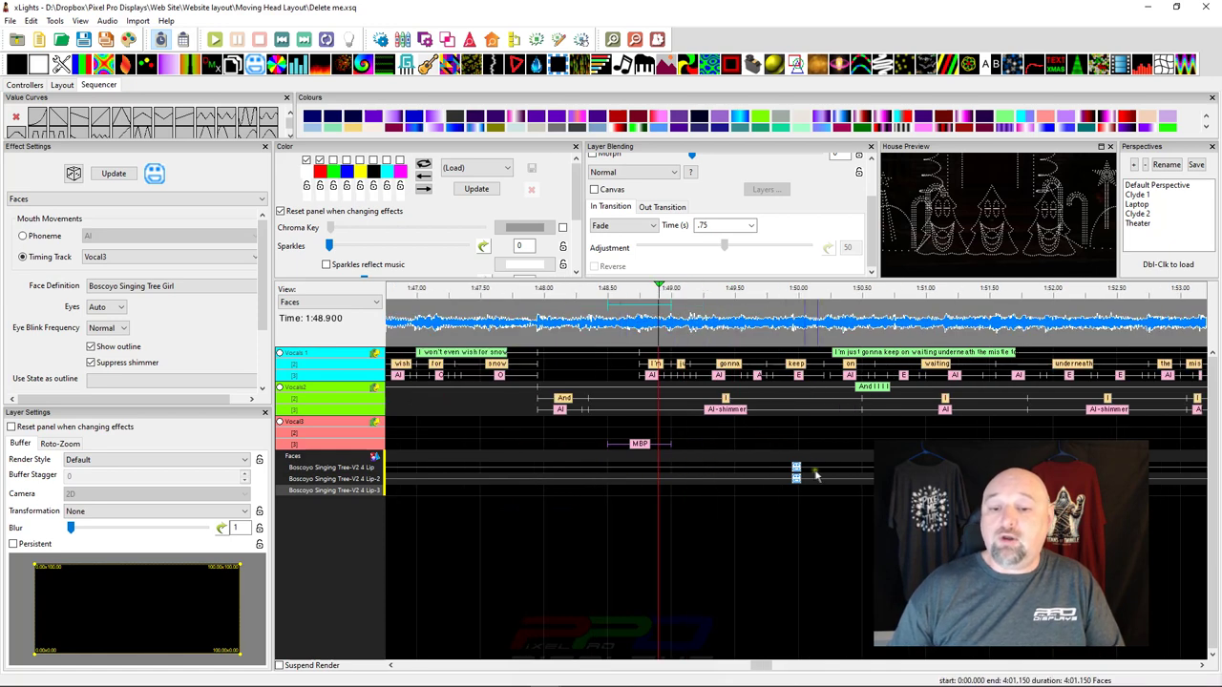
click(1060, 478)
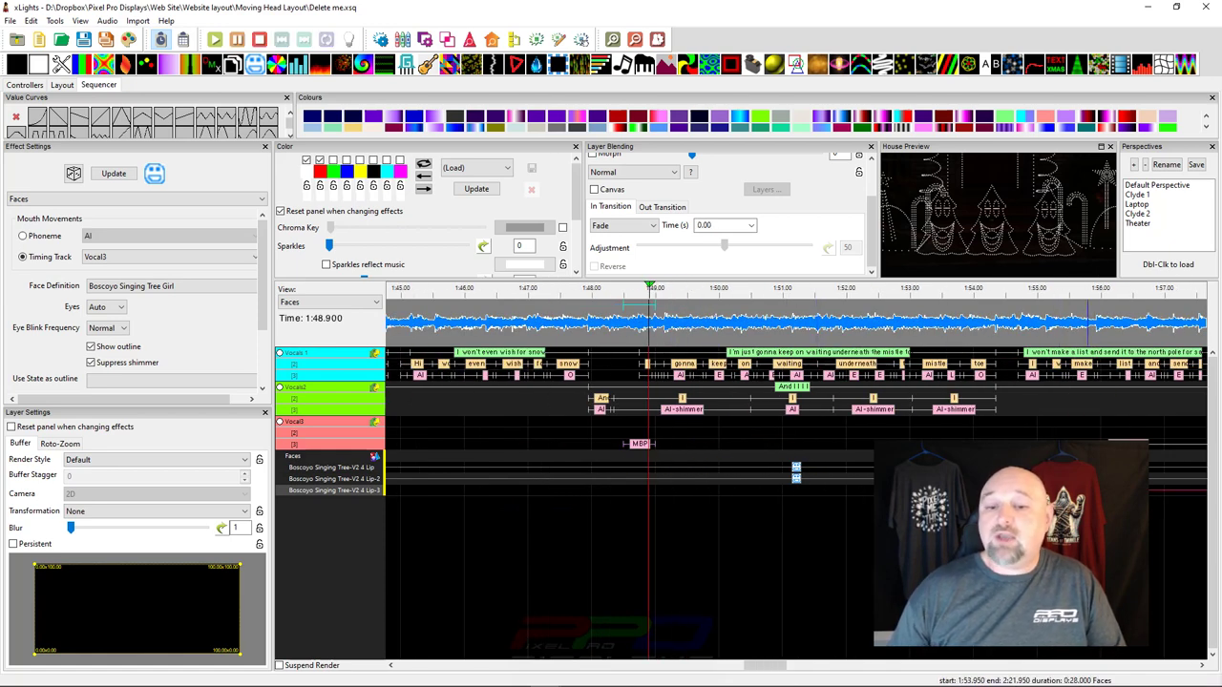
key(space)
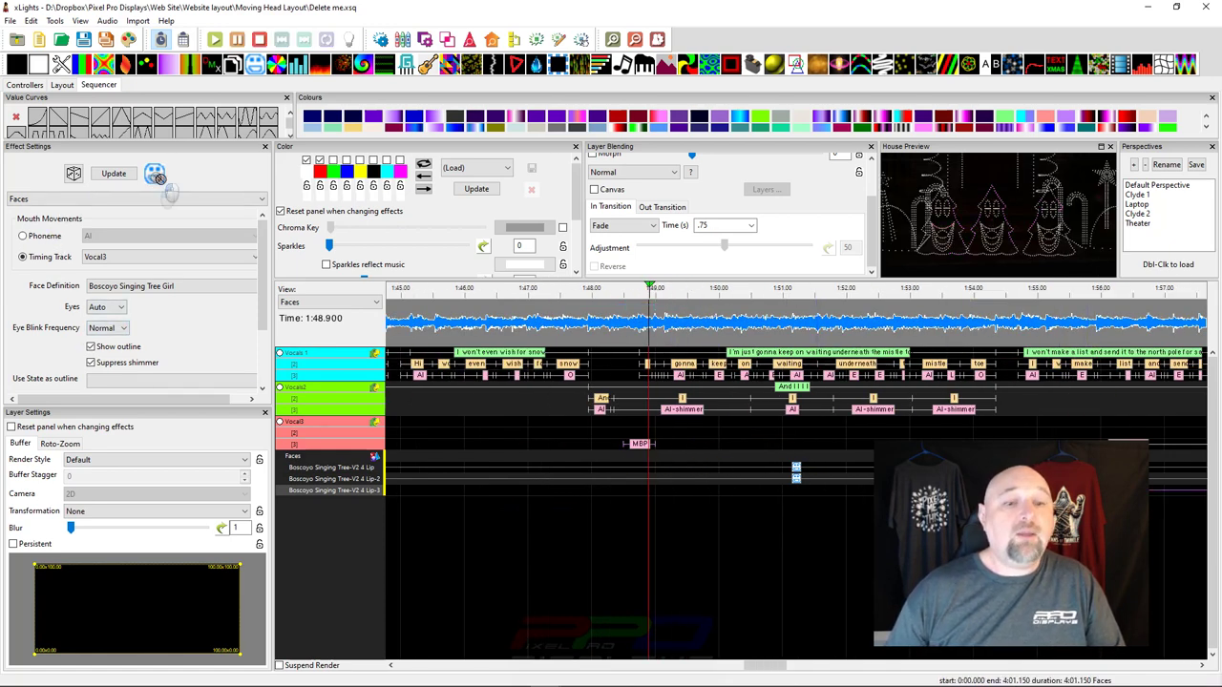
drag(155, 174, 581, 491)
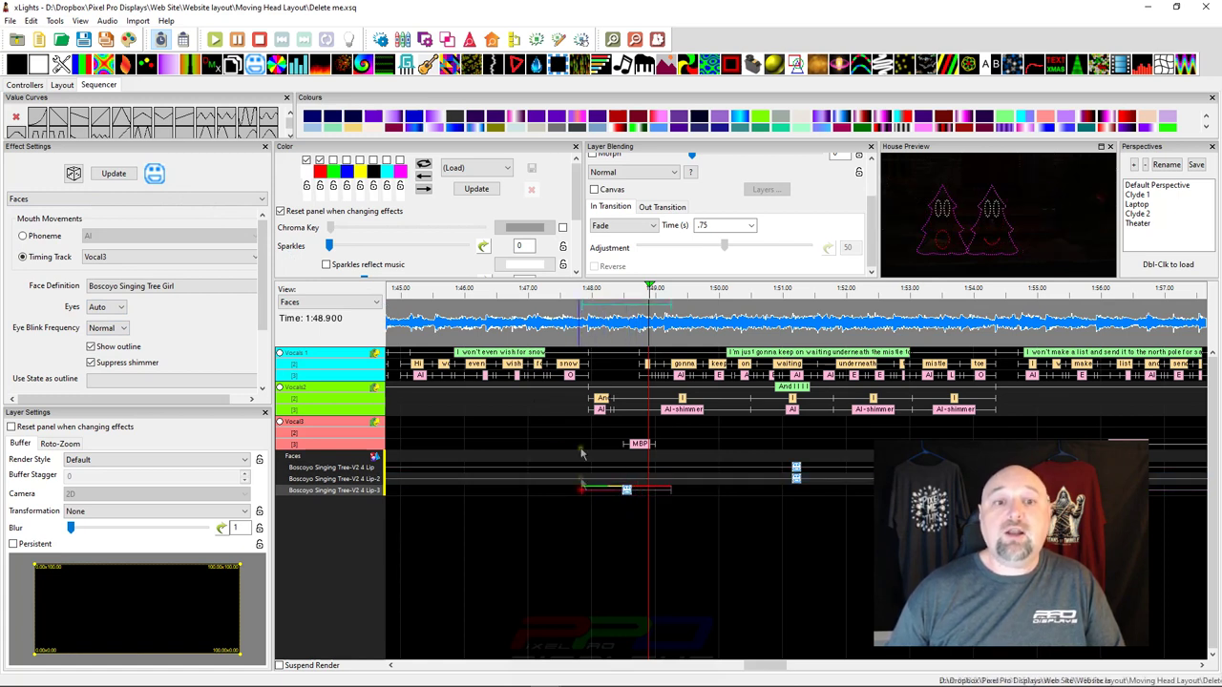
click(661, 206)
scroll(617, 490, up, 1)
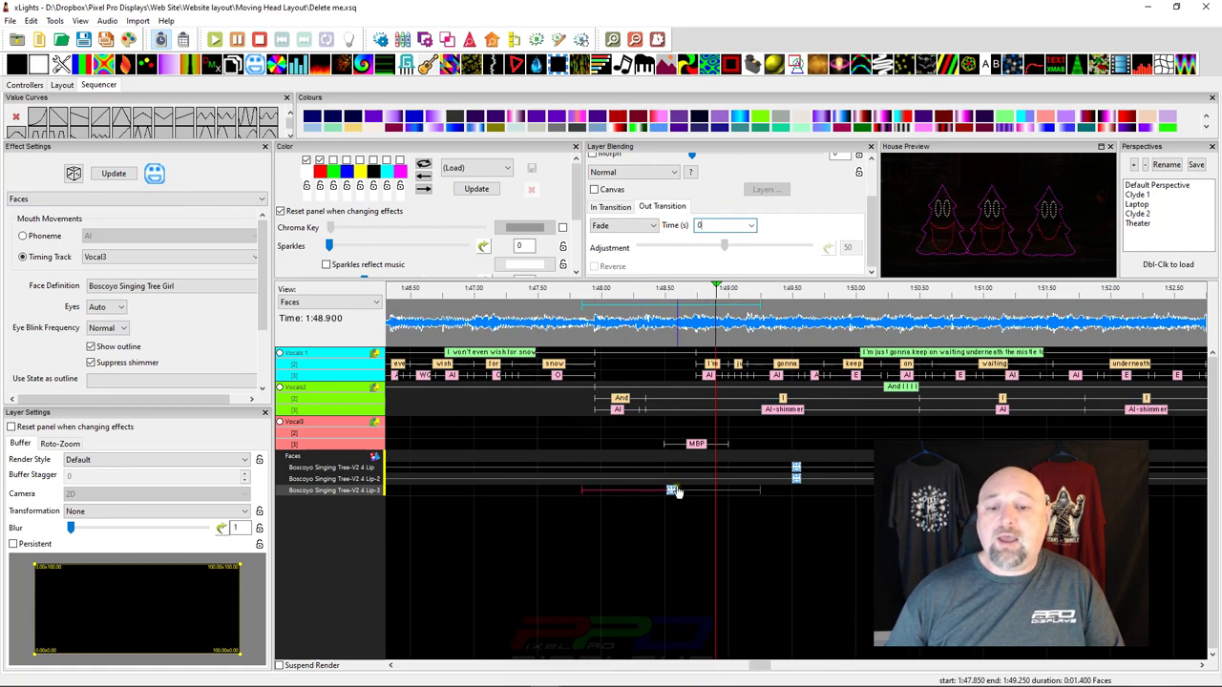
Trim the third tree's new Faces effect to run from 1:48.500 to 1:49.000, matching the MBP mark
drag(581, 492, 653, 499)
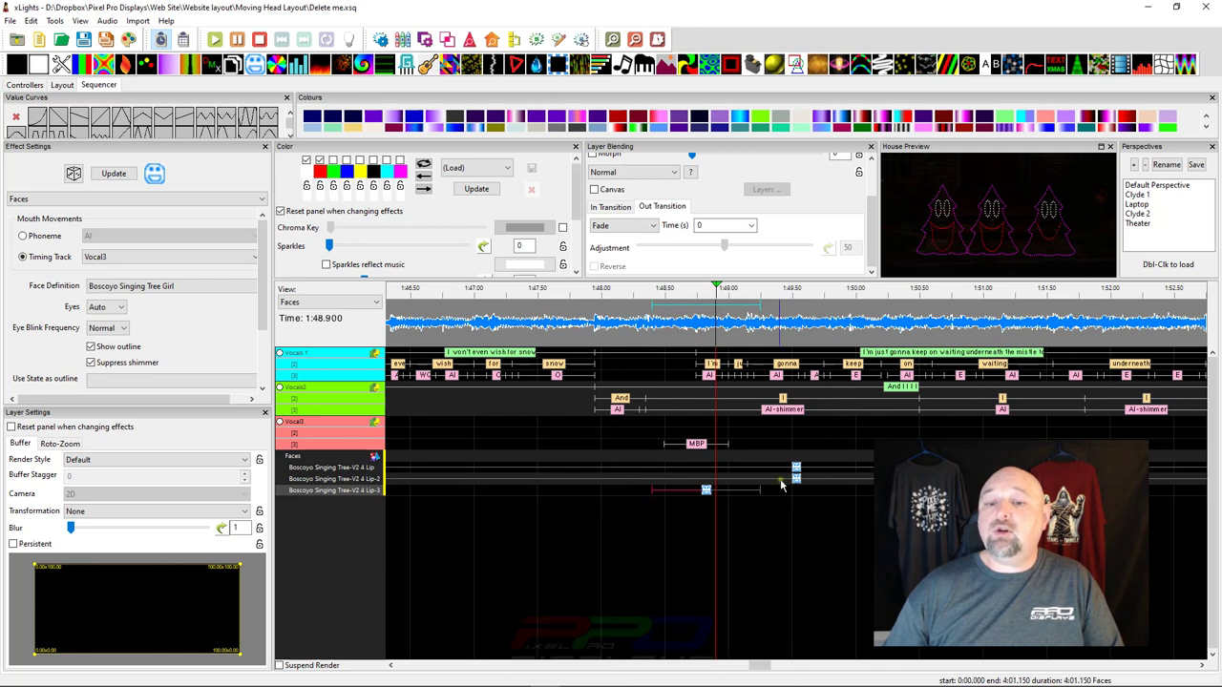
drag(760, 488, 729, 491)
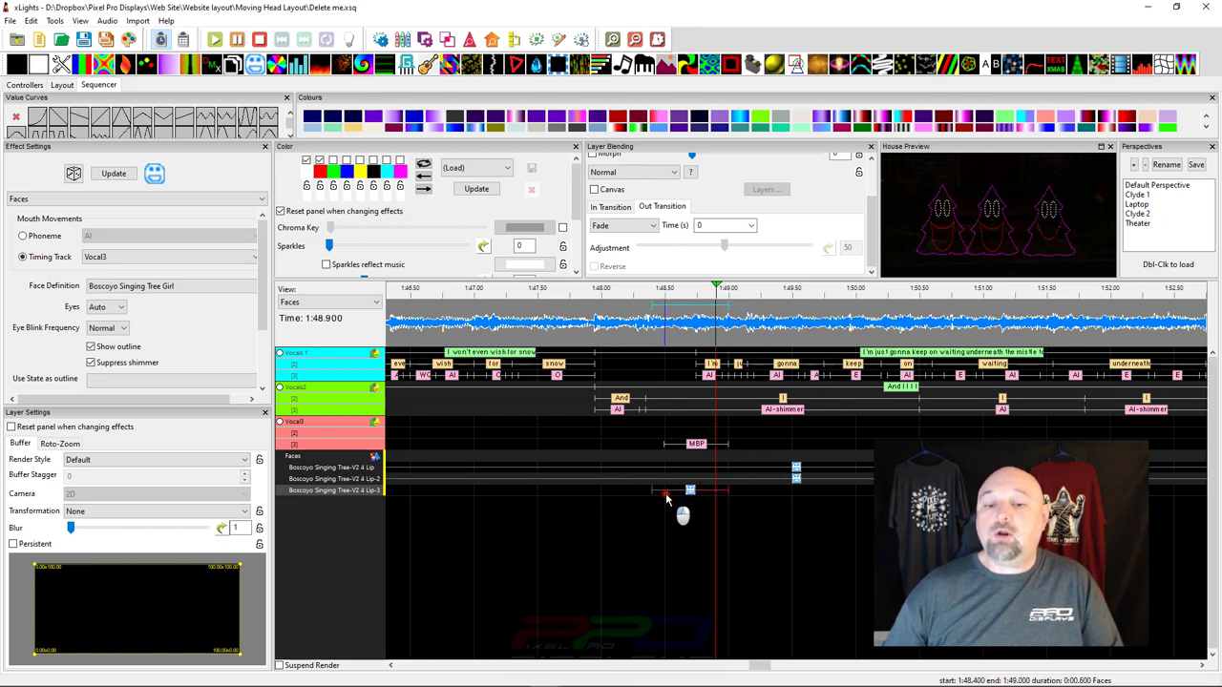
drag(653, 492, 665, 491)
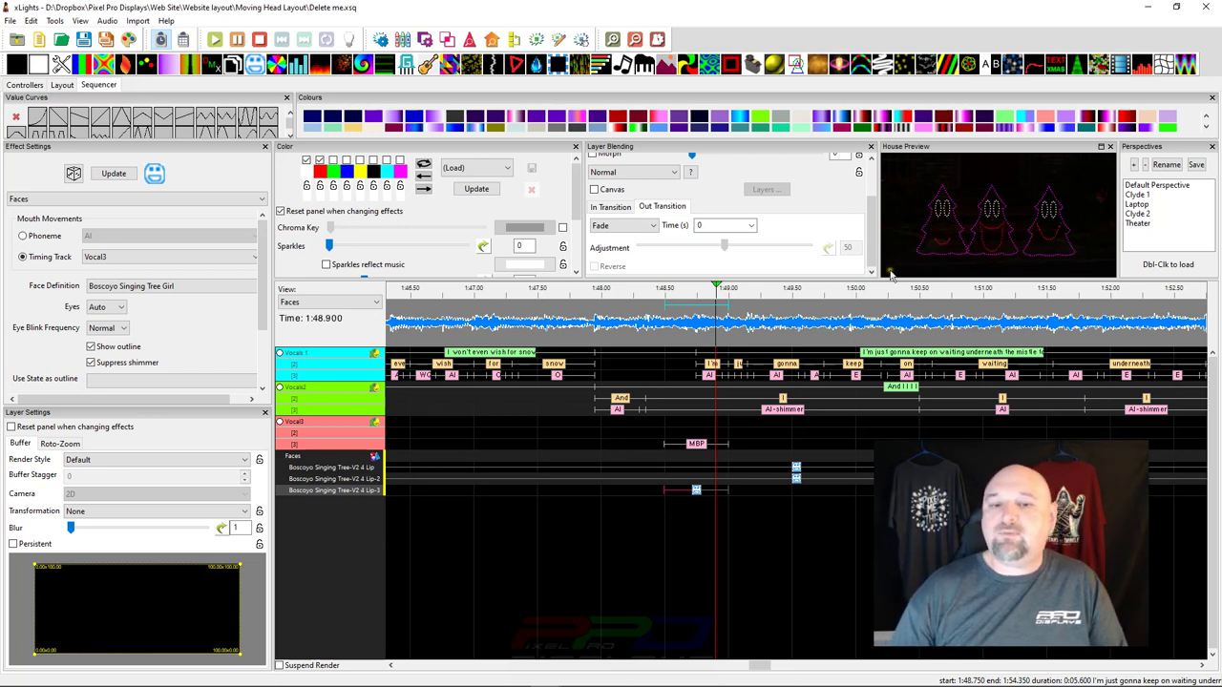
Move the MBP mark and the third tree's Faces effect earlier so both span 1:48.200 to 1:48.700, and preview them
drag(694, 445, 655, 446)
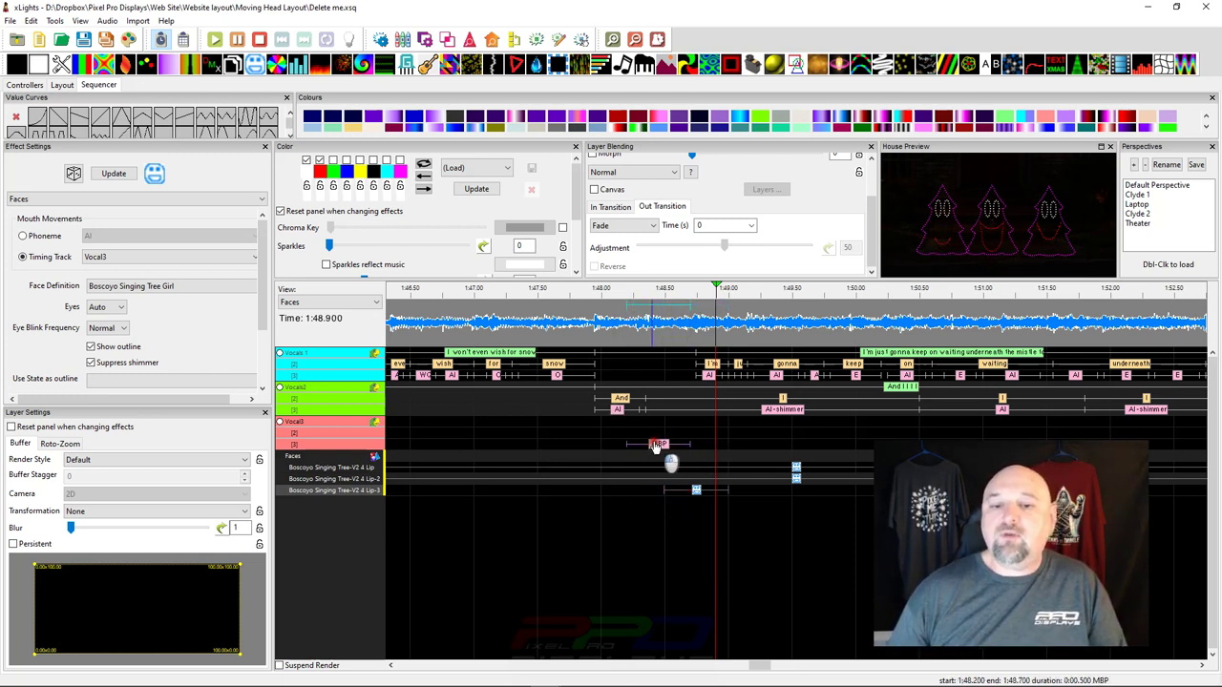
click(696, 492)
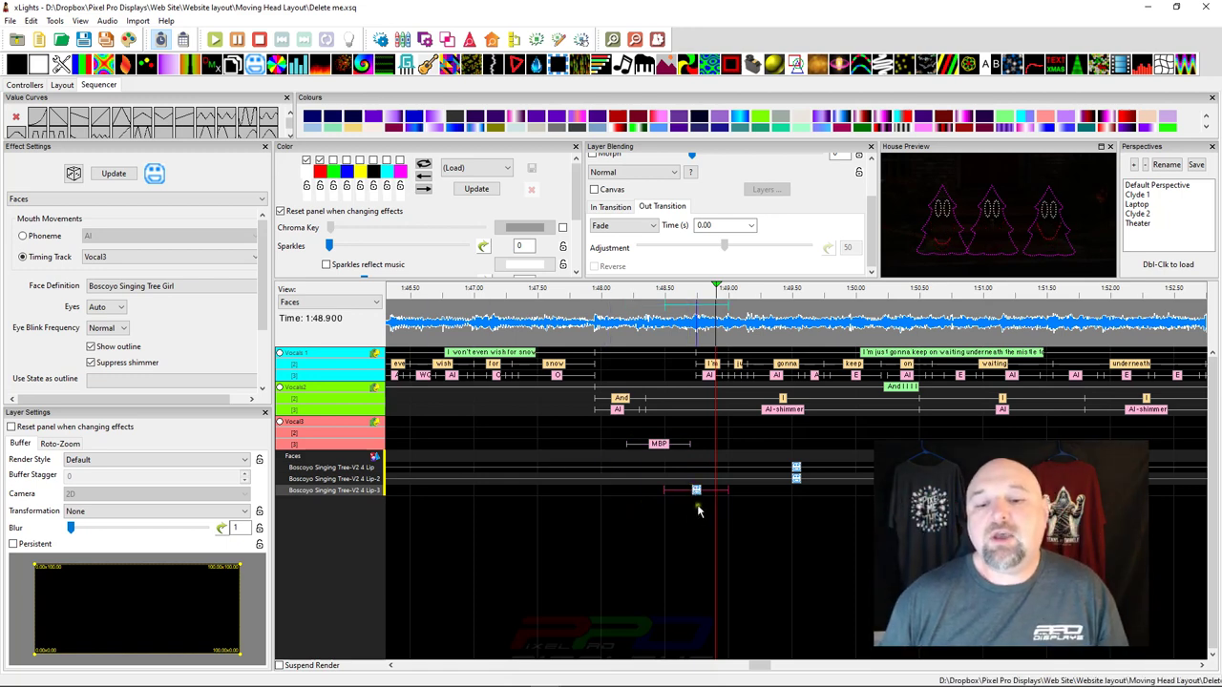
click(696, 493)
drag(696, 493, 657, 493)
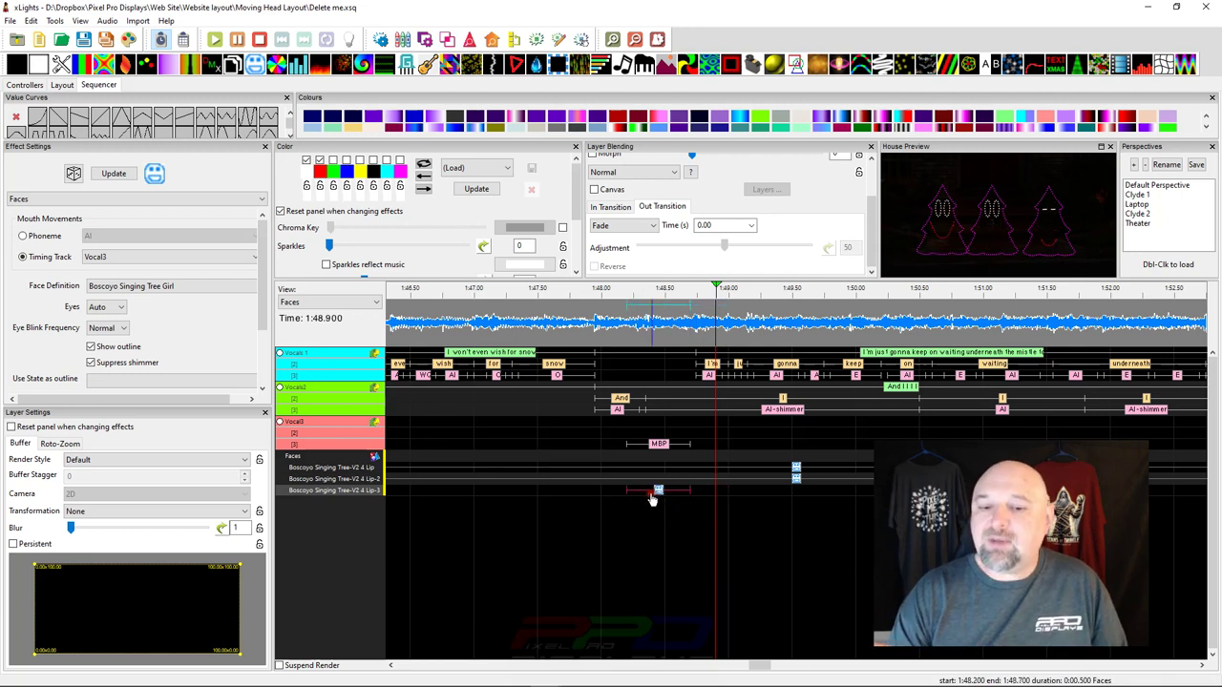
Relabel the MBP mark on Vocal3 as AI and preview the third tree's Faces effect
click(676, 447)
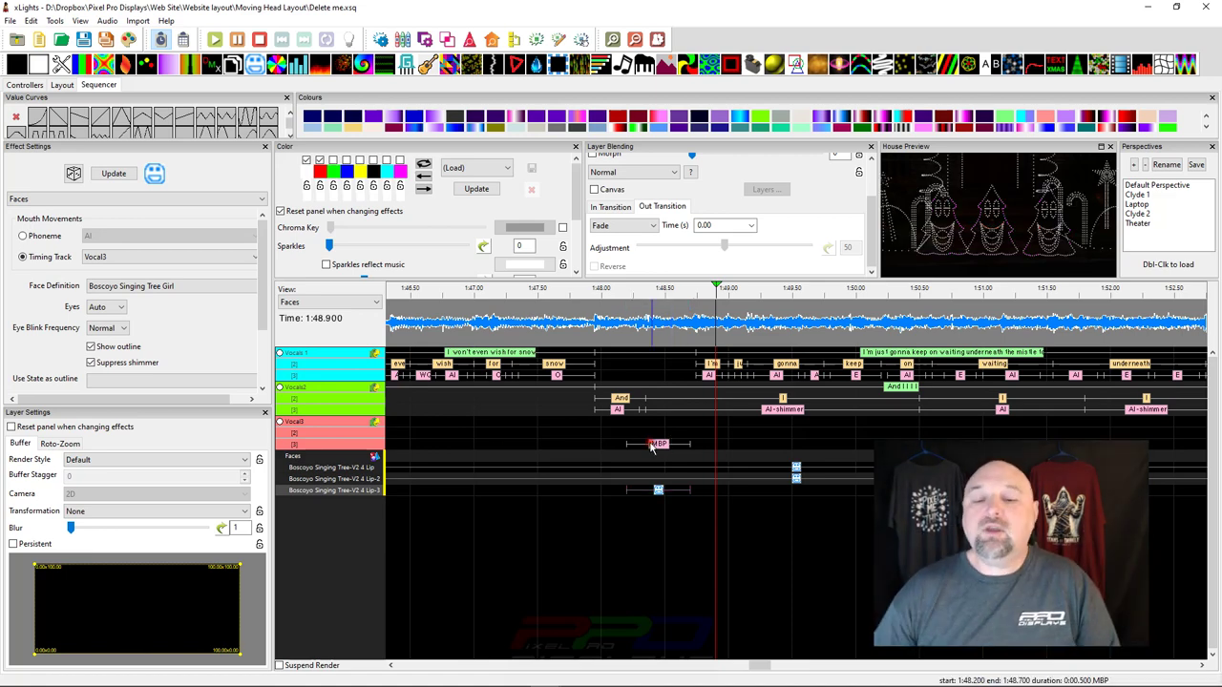
double_click(661, 443)
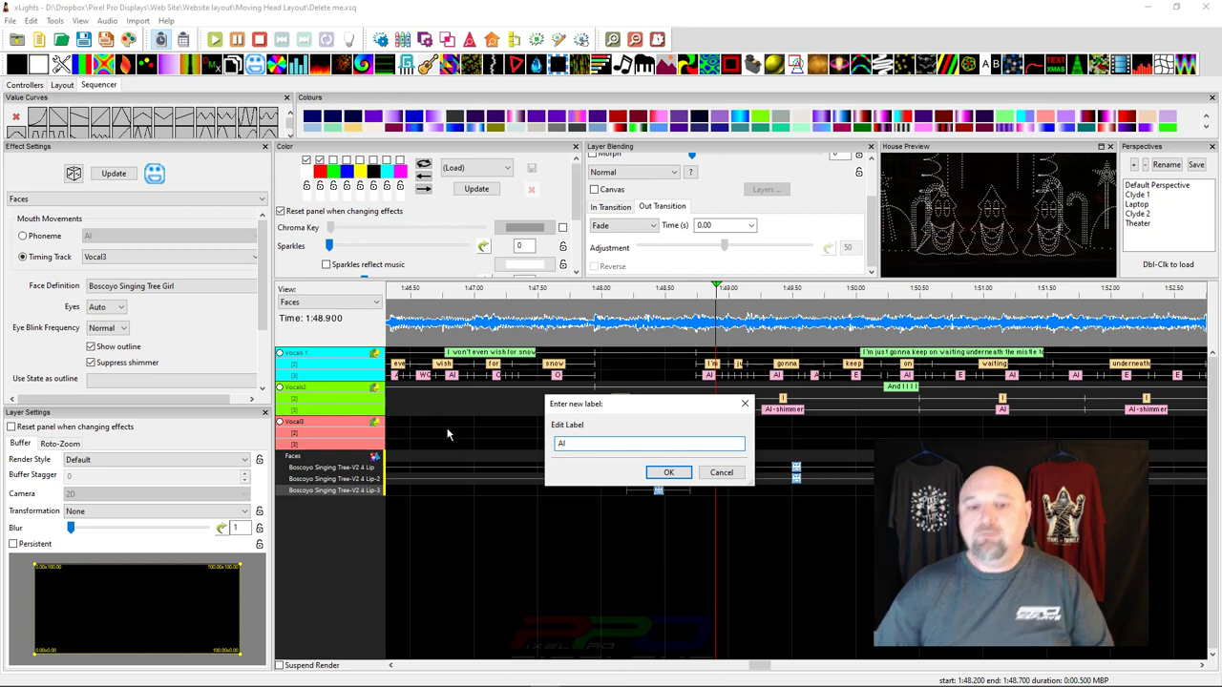
key(Return)
click(659, 490)
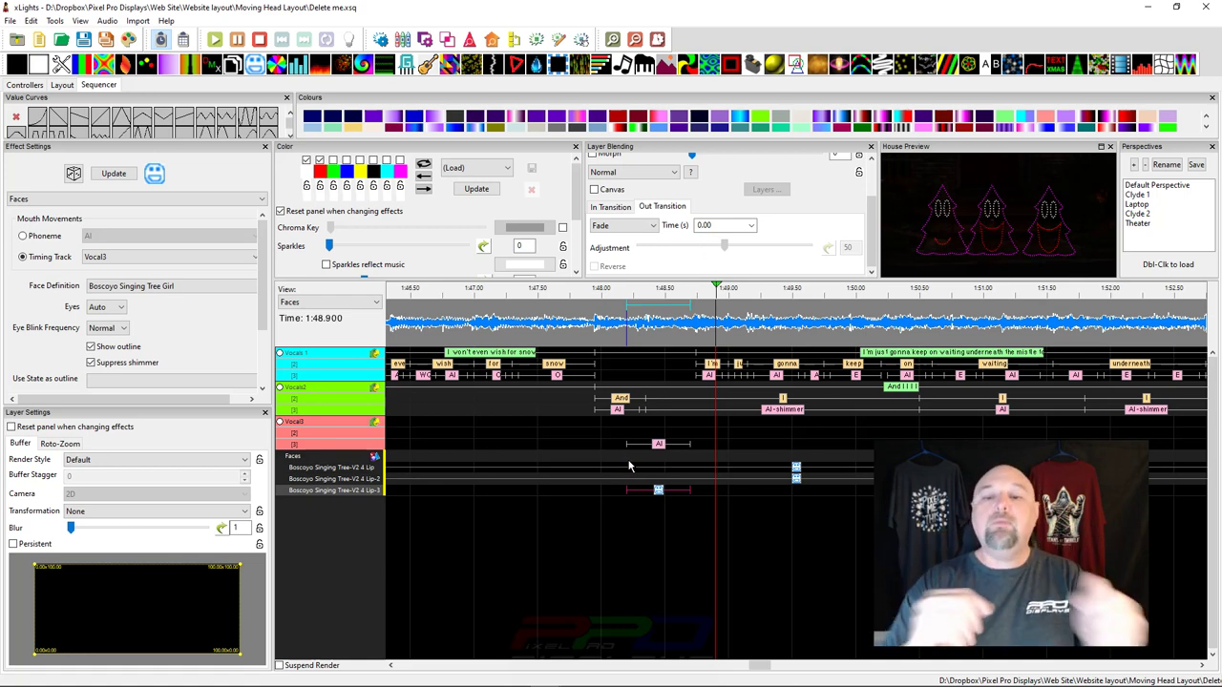
scroll(762, 435, down, 2)
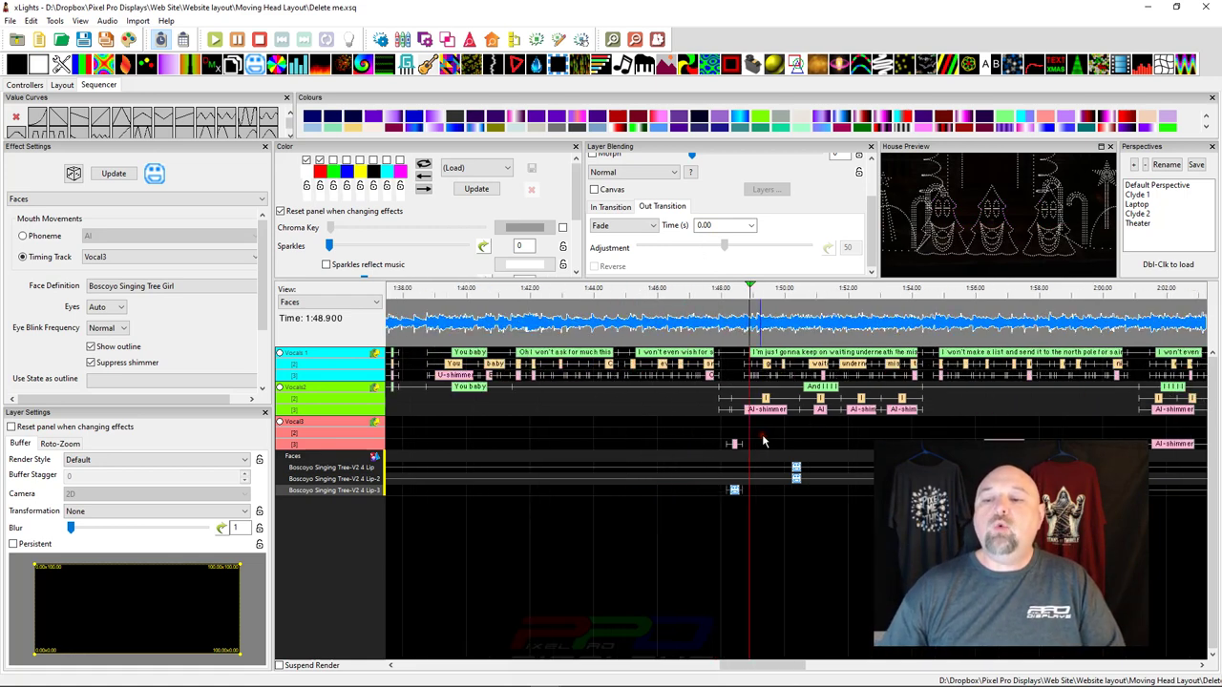
scroll(763, 439, right, 2)
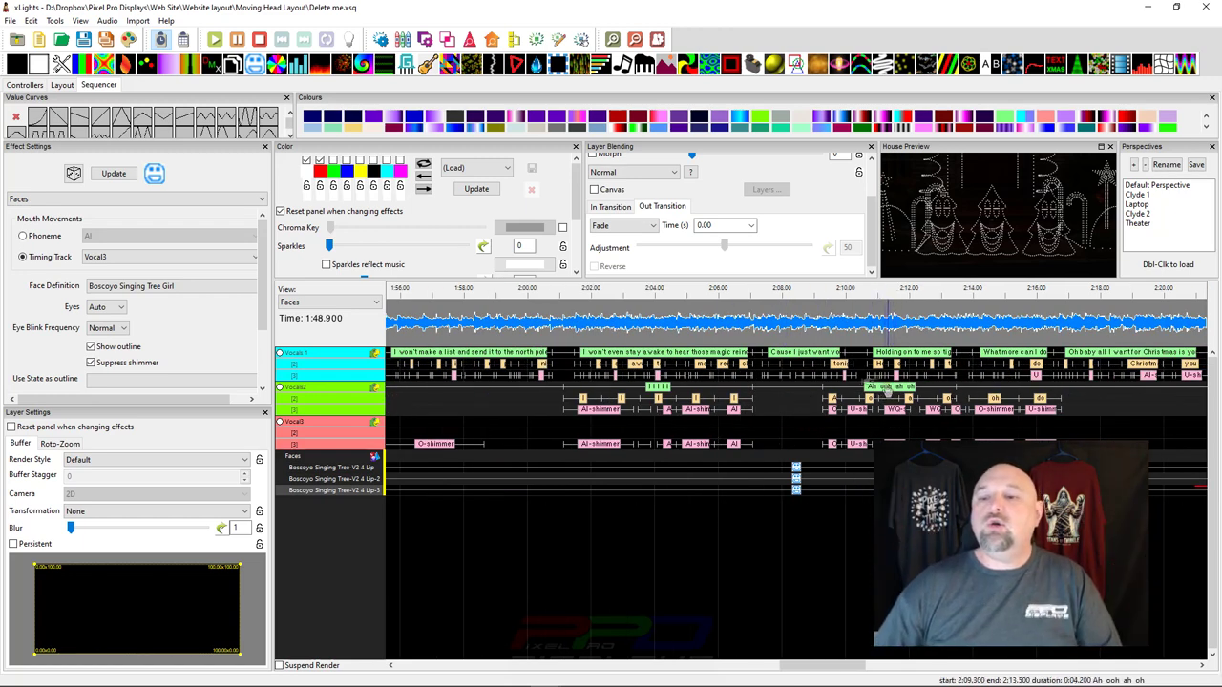
drag(1094, 408, 552, 408)
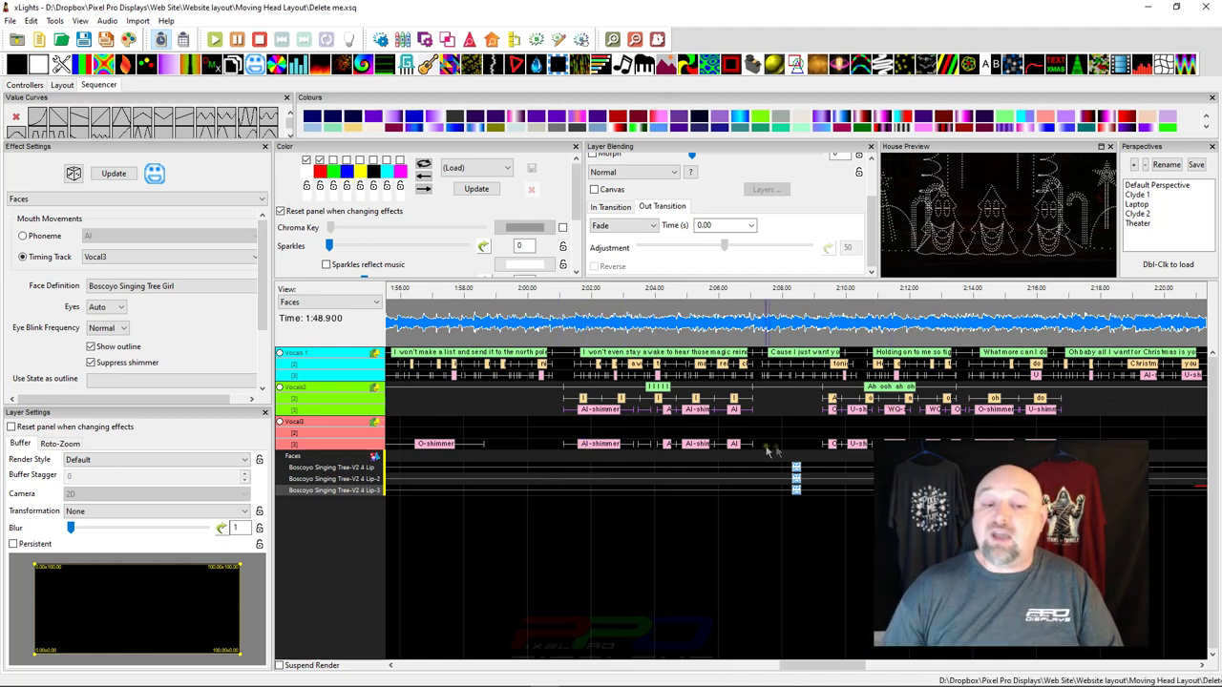
scroll(892, 408, right, 2)
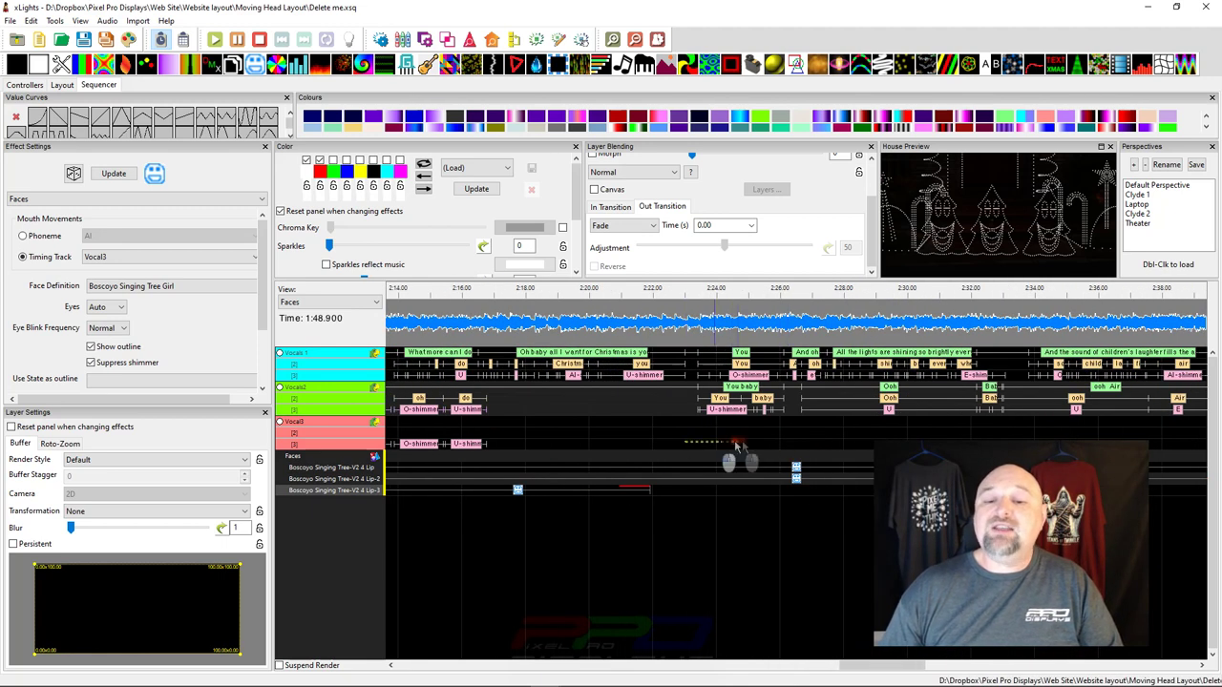